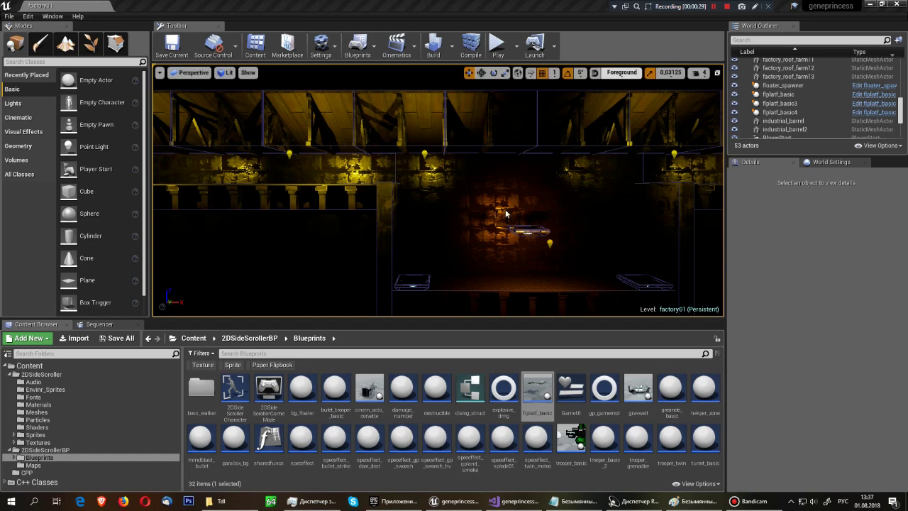
Step: Pan and zoom the level viewport to look over the level
{"action": "middle_click_drag", "start_coordinate": [502, 211], "coordinate": [503, 211]}
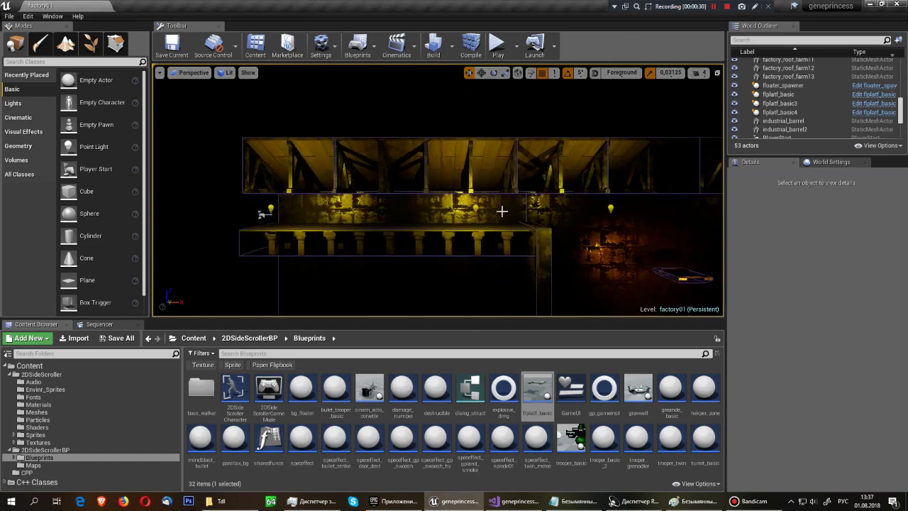
{"action": "scroll", "coordinate": [502, 211], "scroll_direction": "up", "scroll_amount": 2}
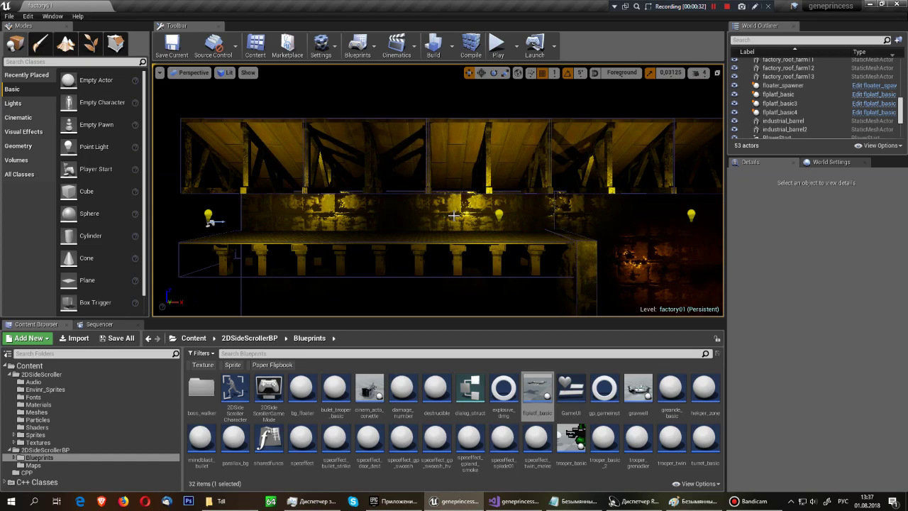
{"action": "scroll", "coordinate": [454, 215], "scroll_direction": "up", "scroll_amount": 3}
{"action": "scroll", "coordinate": [454, 215], "scroll_direction": "up", "scroll_amount": 3}
{"action": "scroll", "coordinate": [454, 215], "scroll_direction": "up", "scroll_amount": 2}
{"action": "scroll", "coordinate": [455, 215], "scroll_direction": "up", "scroll_amount": 2}
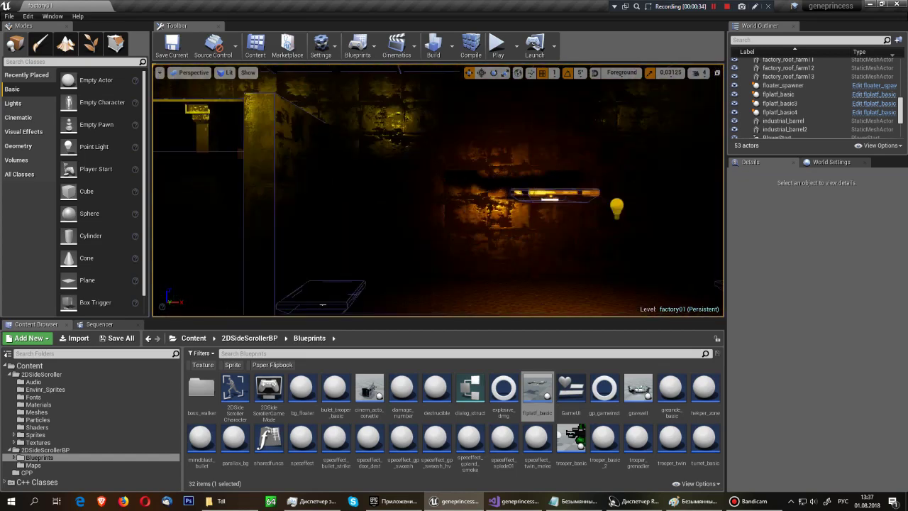
{"action": "scroll", "coordinate": [465, 203], "scroll_direction": "down", "scroll_amount": 3}
{"action": "scroll", "coordinate": [457, 202], "scroll_direction": "up", "scroll_amount": 3}
{"action": "scroll", "coordinate": [454, 201], "scroll_direction": "down", "scroll_amount": 3}
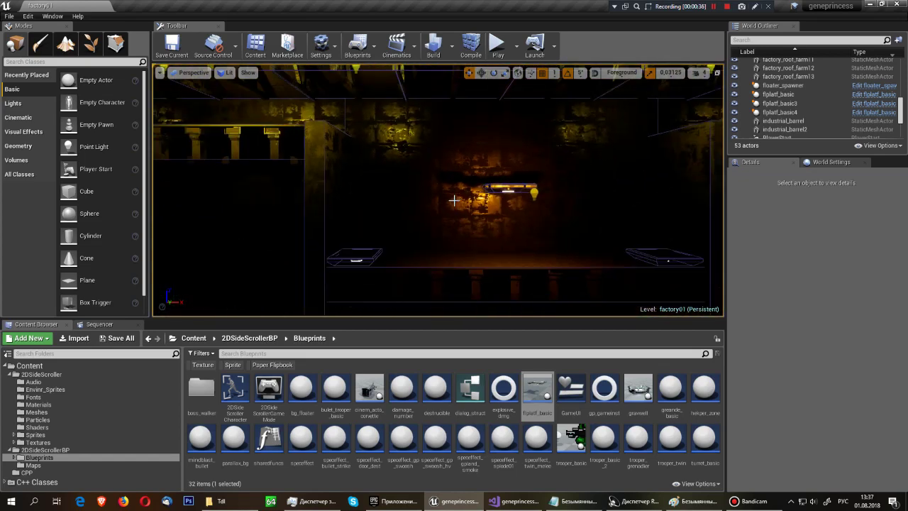
{"action": "scroll", "coordinate": [454, 201], "scroll_direction": "up", "scroll_amount": 1}
{"action": "scroll", "coordinate": [454, 201], "scroll_direction": "up", "scroll_amount": 1}
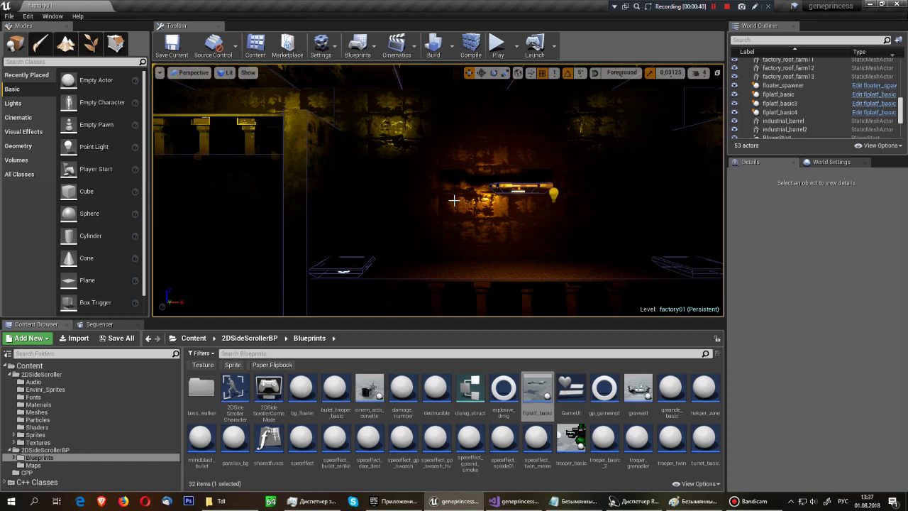
{"action": "scroll", "coordinate": [416, 211], "scroll_direction": "up", "scroll_amount": 2}
{"action": "scroll", "coordinate": [404, 213], "scroll_direction": "up", "scroll_amount": 1}
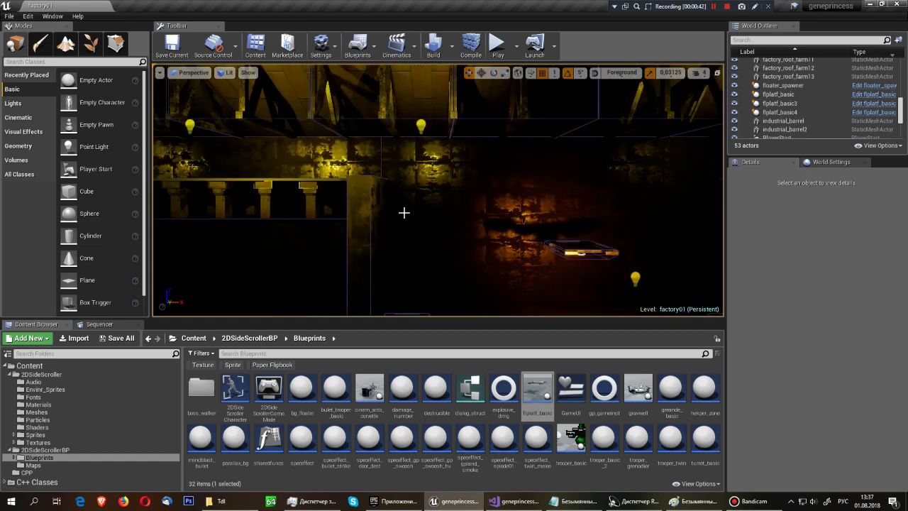
{"action": "scroll", "coordinate": [404, 213], "scroll_direction": "up", "scroll_amount": 1}
{"action": "scroll", "coordinate": [404, 213], "scroll_direction": "up", "scroll_amount": 1}
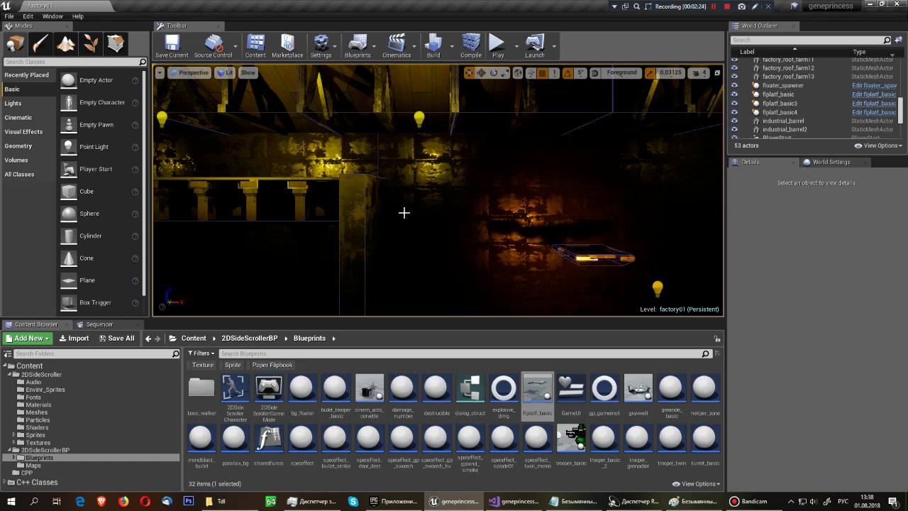
Step: Open the FloatPlatform-based flplatf_basic blueprint from the Blueprints folder
{"action": "scroll", "coordinate": [376, 213], "scroll_direction": "up", "scroll_amount": 6}
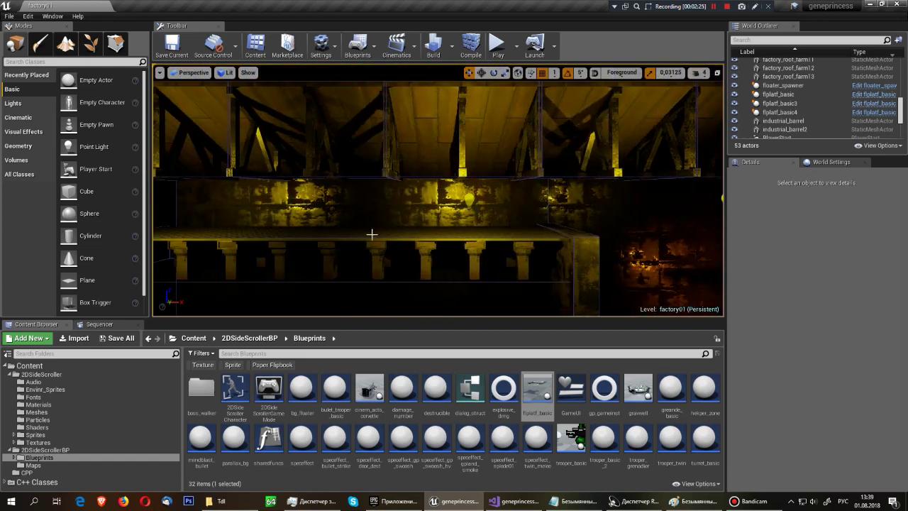
{"action": "scroll", "coordinate": [327, 226], "scroll_direction": "up", "scroll_amount": 8}
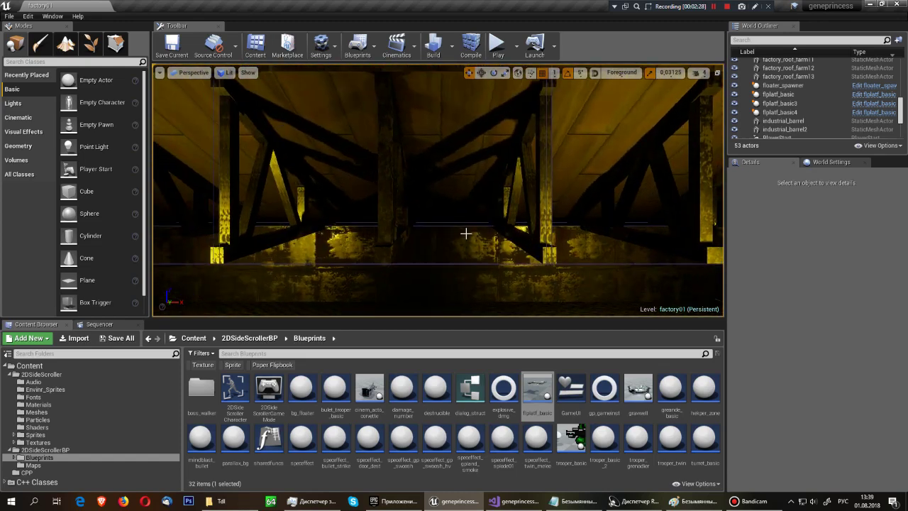
{"action": "scroll", "coordinate": [417, 213], "scroll_direction": "down", "scroll_amount": 2}
{"action": "scroll", "coordinate": [417, 213], "scroll_direction": "down", "scroll_amount": 1}
{"action": "scroll", "coordinate": [417, 212], "scroll_direction": "down", "scroll_amount": 1}
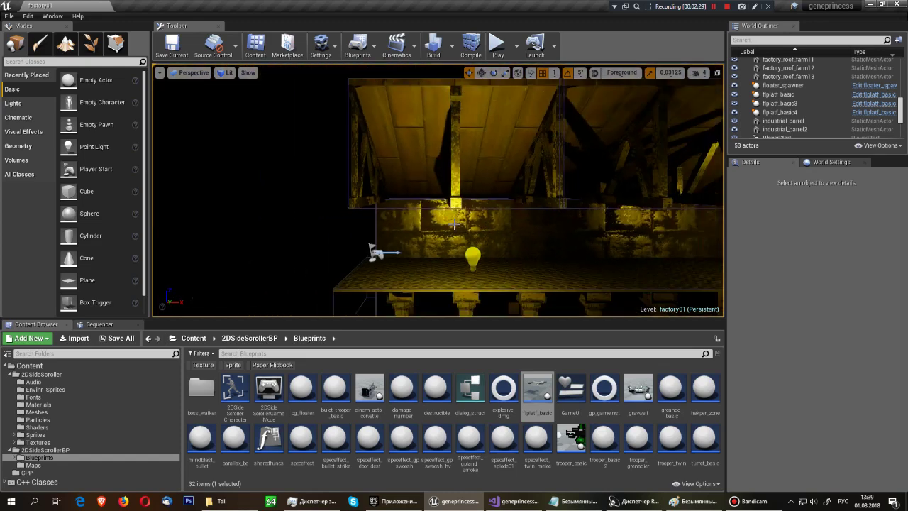
{"action": "scroll", "coordinate": [417, 213], "scroll_direction": "down", "scroll_amount": 1}
{"action": "scroll", "coordinate": [417, 197], "scroll_direction": "up", "scroll_amount": 2}
{"action": "scroll", "coordinate": [420, 199], "scroll_direction": "up", "scroll_amount": 2}
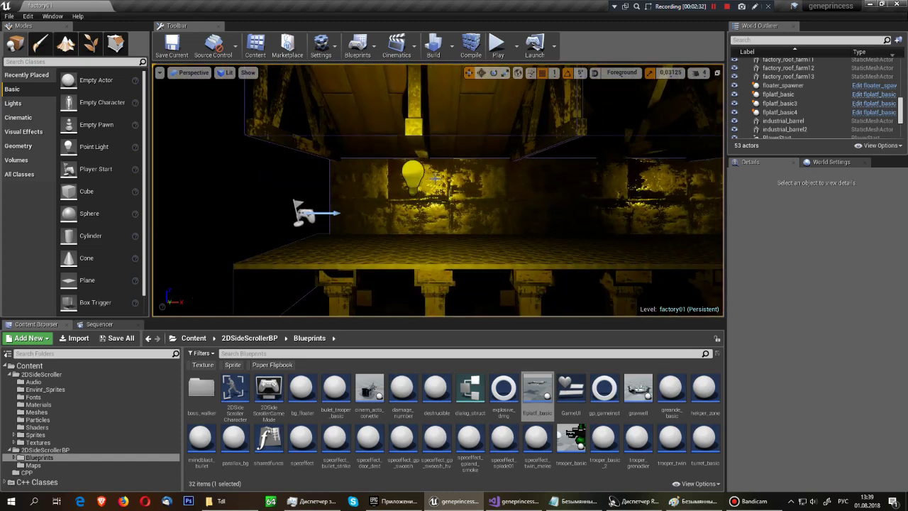
{"action": "scroll", "coordinate": [446, 181], "scroll_direction": "up", "scroll_amount": 3}
{"action": "scroll", "coordinate": [430, 197], "scroll_direction": "down", "scroll_amount": 2}
{"action": "scroll", "coordinate": [429, 198], "scroll_direction": "down", "scroll_amount": 2}
{"action": "scroll", "coordinate": [429, 198], "scroll_direction": "down", "scroll_amount": 2}
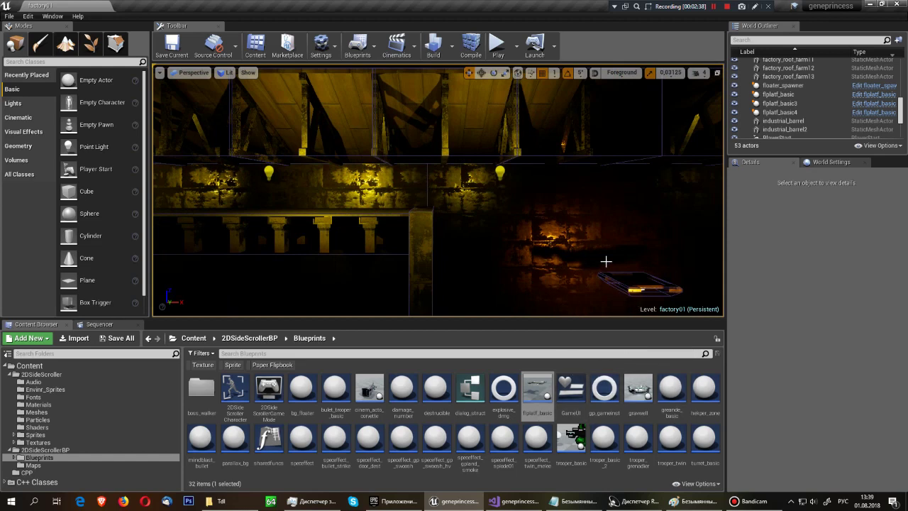
{"action": "scroll", "coordinate": [603, 277], "scroll_direction": "up", "scroll_amount": 2}
{"action": "scroll", "coordinate": [523, 243], "scroll_direction": "up", "scroll_amount": 2}
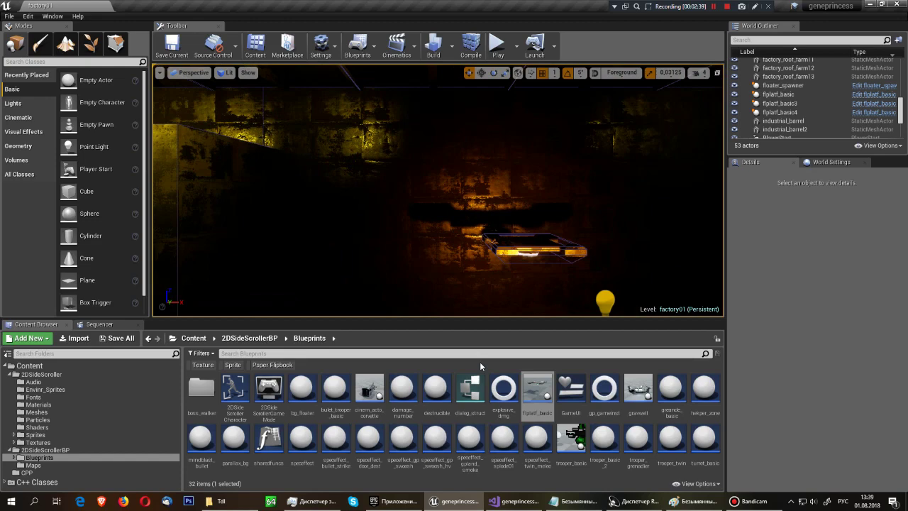
{"action": "double_click", "coordinate": [537, 393]}
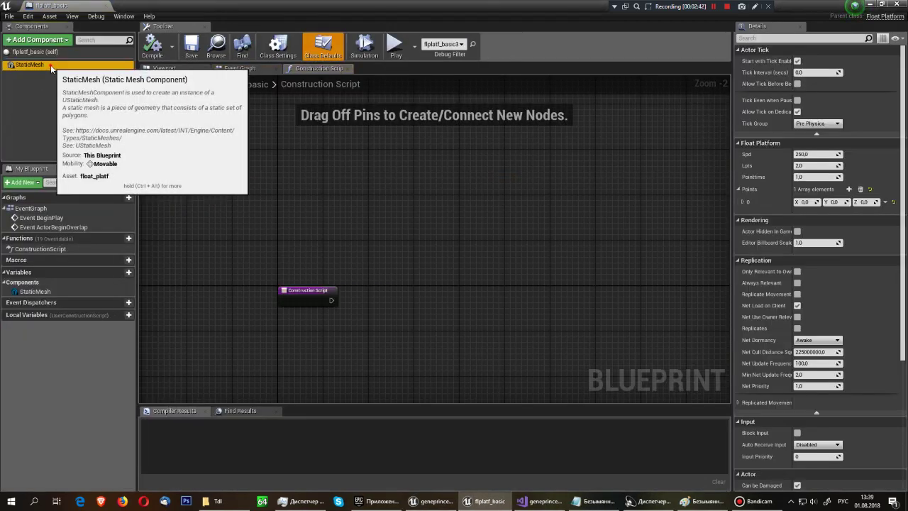
Step: Select the StaticMesh component and orbit the preview to inspect the platform mesh
{"action": "left_click", "coordinate": [51, 66]}
{"action": "scroll", "coordinate": [423, 207], "scroll_direction": "up", "scroll_amount": 3}
{"action": "left_click_drag", "start_coordinate": [397, 213], "coordinate": [423, 207]}
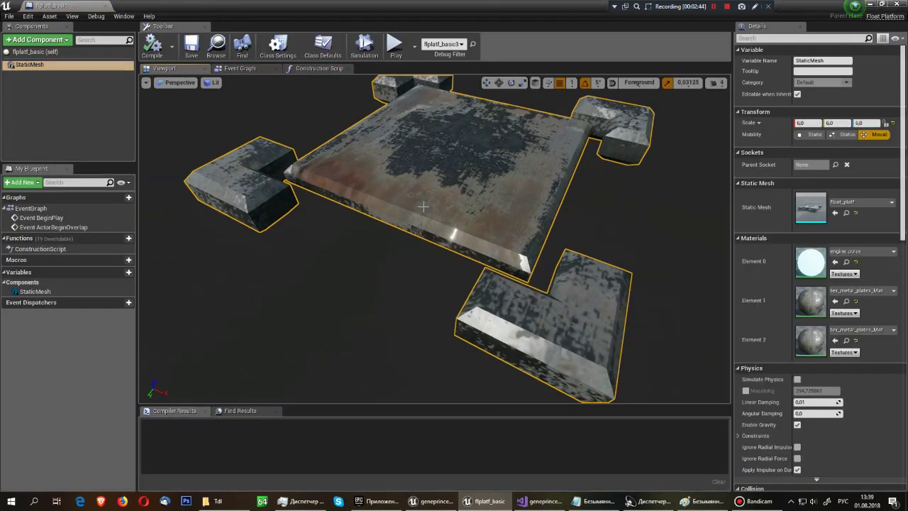
{"action": "scroll", "coordinate": [423, 206], "scroll_direction": "down", "scroll_amount": 3}
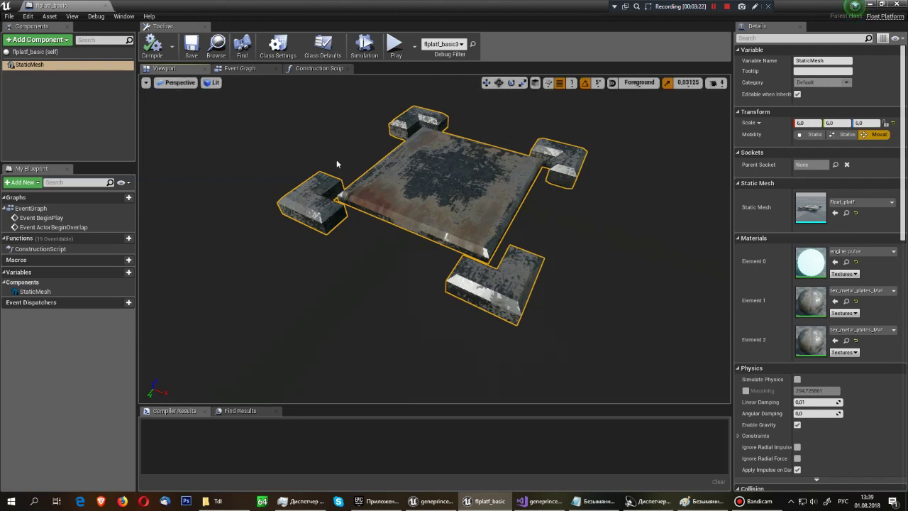
{"action": "middle_click_drag", "start_coordinate": [336, 160], "coordinate": [321, 207]}
{"action": "left_click", "coordinate": [50, 66]}
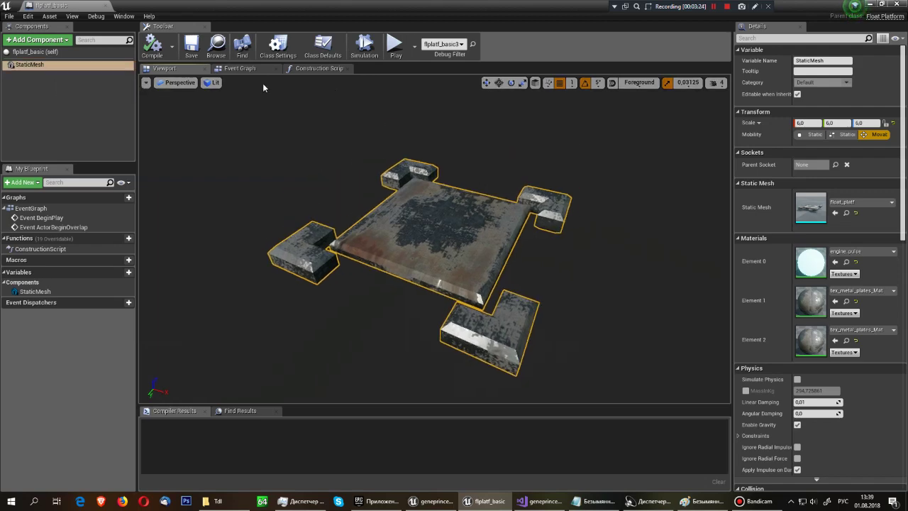
Step: Look over the Event Graph nodes, then close flplatf_basic to return to factory01
{"action": "left_click", "coordinate": [241, 68]}
{"action": "scroll", "coordinate": [517, 264], "scroll_direction": "up", "scroll_amount": 2}
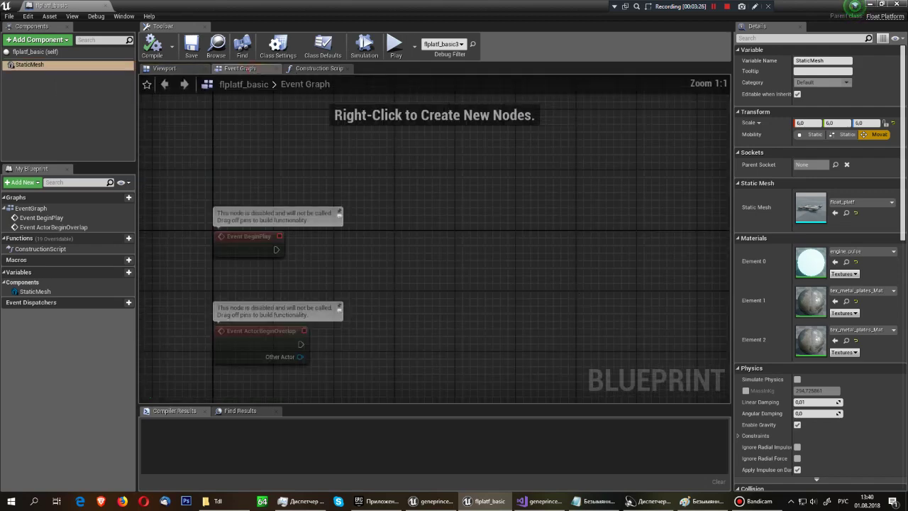
{"action": "scroll", "coordinate": [515, 274], "scroll_direction": "up", "scroll_amount": 2}
{"action": "scroll", "coordinate": [515, 274], "scroll_direction": "up", "scroll_amount": 1}
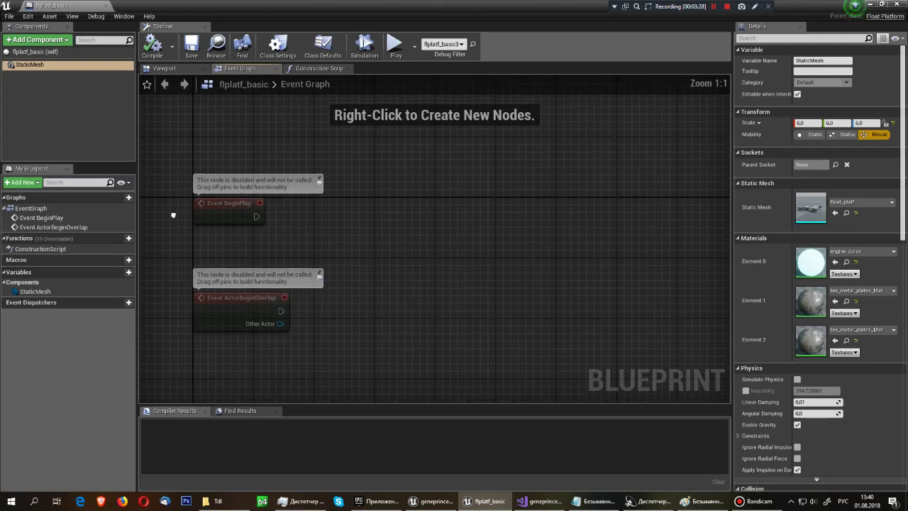
{"action": "right_click_drag", "start_coordinate": [174, 210], "coordinate": [380, 180]}
{"action": "right_click_drag", "start_coordinate": [594, 275], "coordinate": [565, 326]}
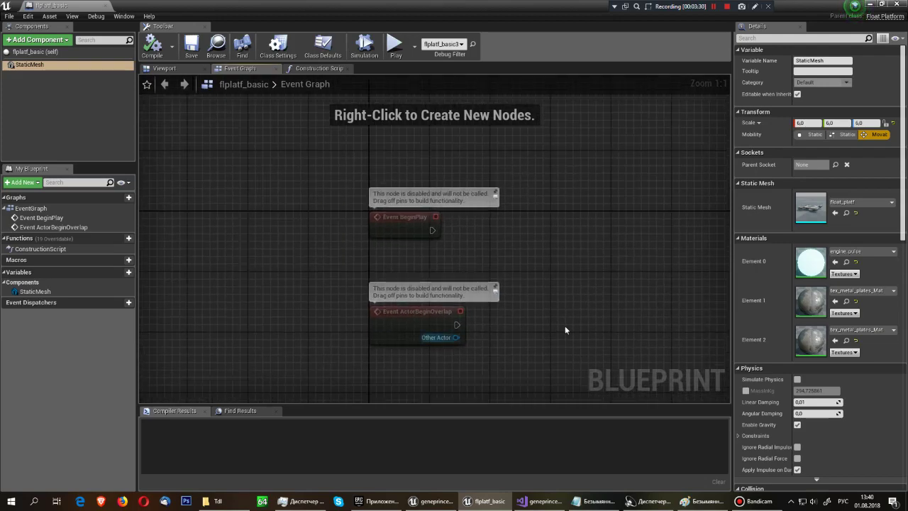
{"action": "right_click_drag", "start_coordinate": [578, 232], "coordinate": [458, 233]}
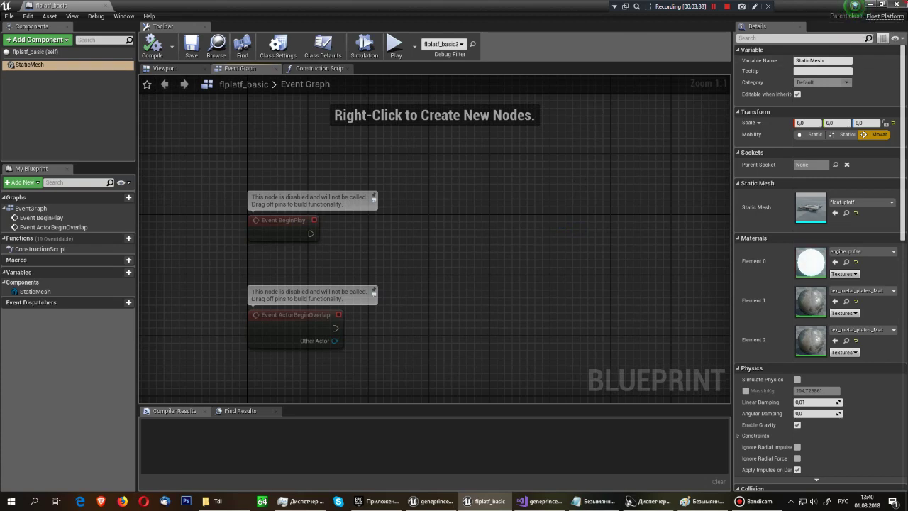
{"action": "left_click", "coordinate": [903, 4]}
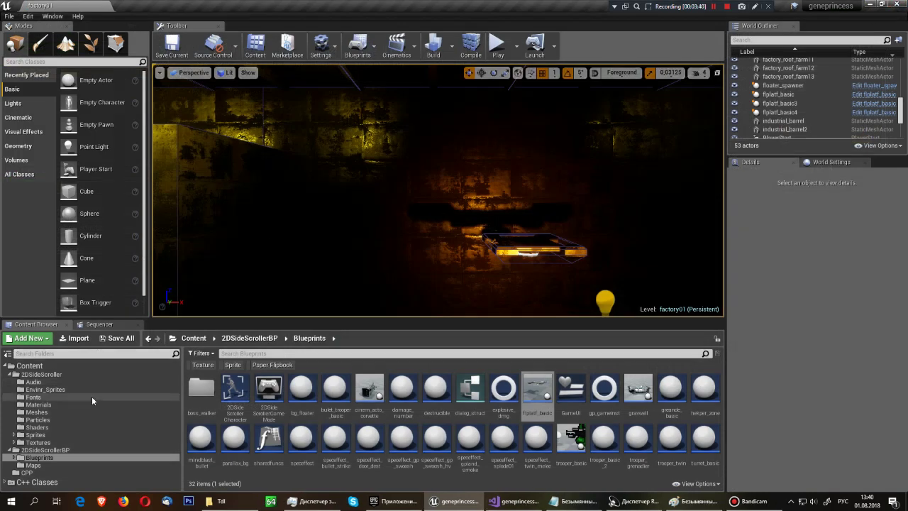
{"action": "left_click", "coordinate": [17, 343]}
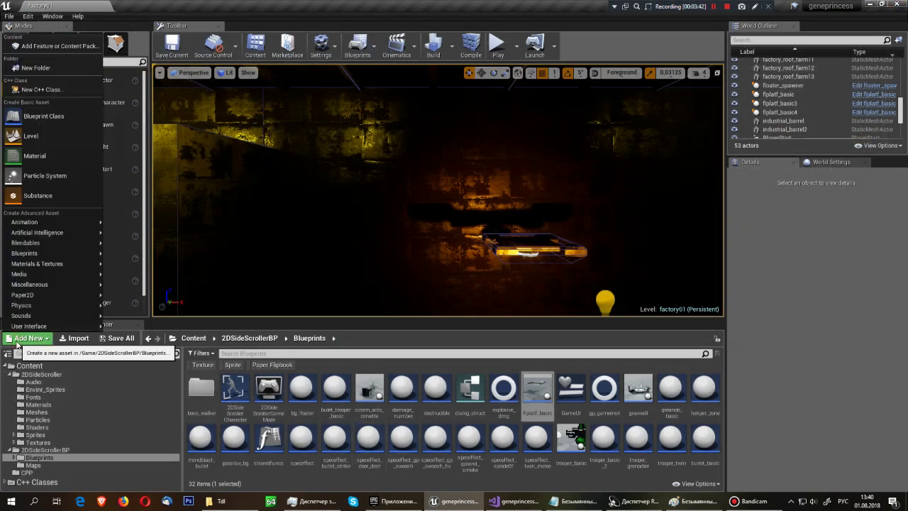
{"action": "left_click", "coordinate": [27, 90]}
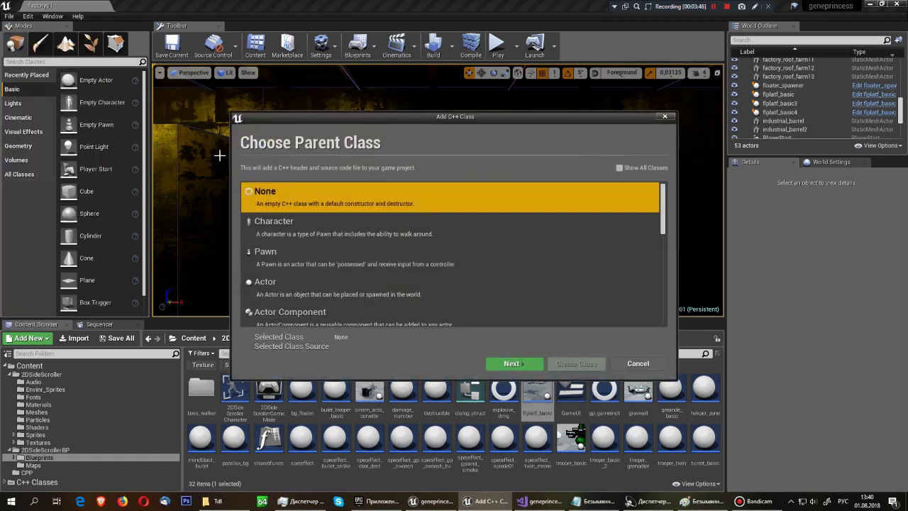
{"action": "left_click", "coordinate": [313, 297]}
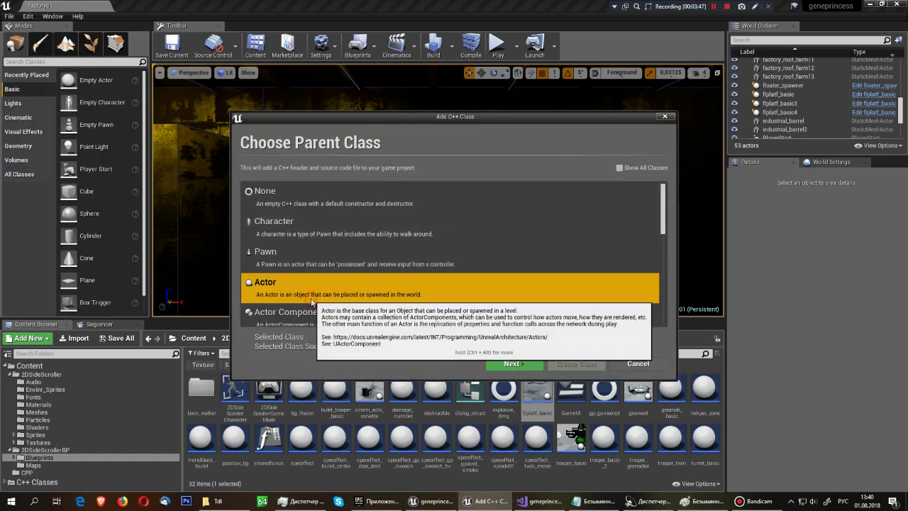
{"action": "scroll", "coordinate": [352, 280], "scroll_direction": "down", "scroll_amount": 3}
{"action": "scroll", "coordinate": [352, 283], "scroll_direction": "up", "scroll_amount": 3}
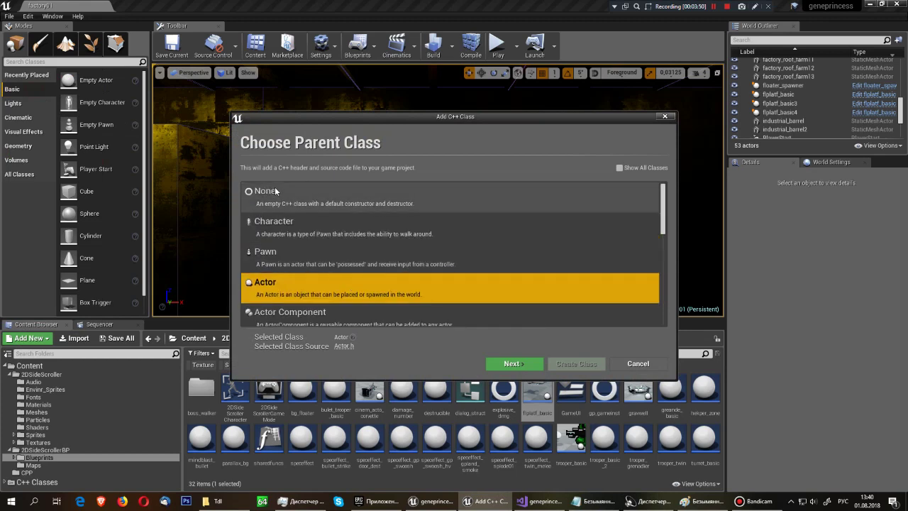
{"action": "scroll", "coordinate": [319, 256], "scroll_direction": "down", "scroll_amount": 2}
{"action": "scroll", "coordinate": [298, 245], "scroll_direction": "down", "scroll_amount": 3}
{"action": "scroll", "coordinate": [277, 234], "scroll_direction": "up", "scroll_amount": 3}
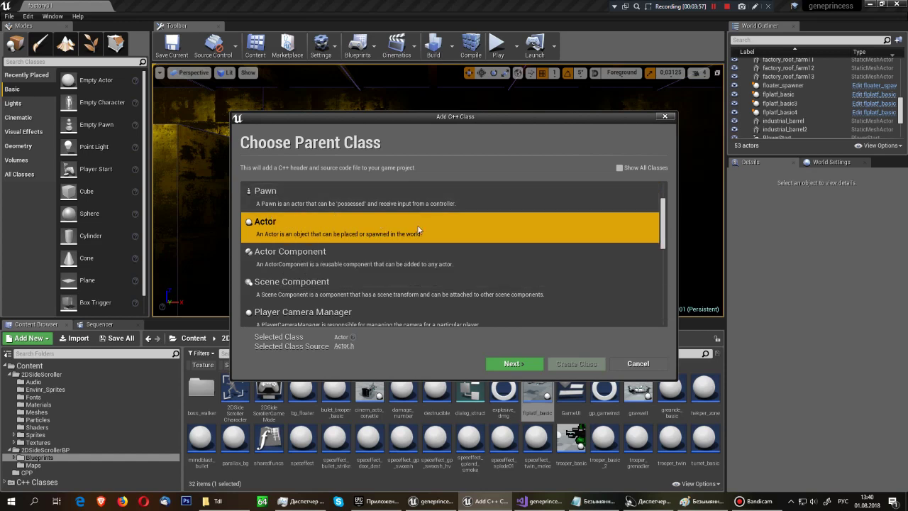
{"action": "left_click", "coordinate": [506, 362]}
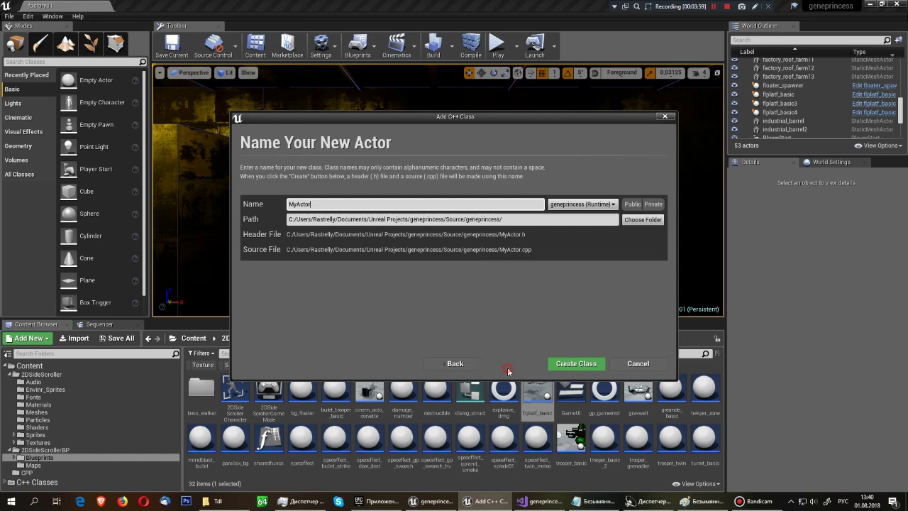
{"action": "left_click", "coordinate": [334, 204]}
{"action": "double_click", "coordinate": [319, 204]}
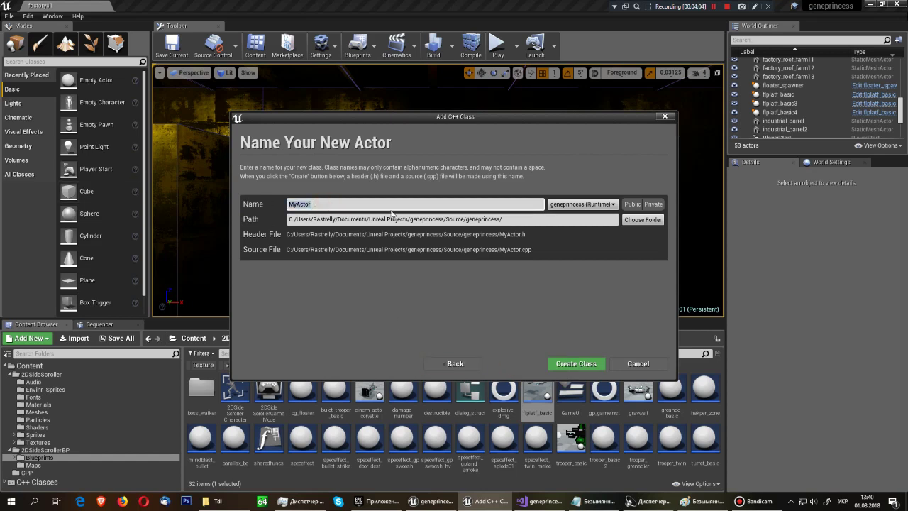
{"action": "type", "text": "FloatP"}
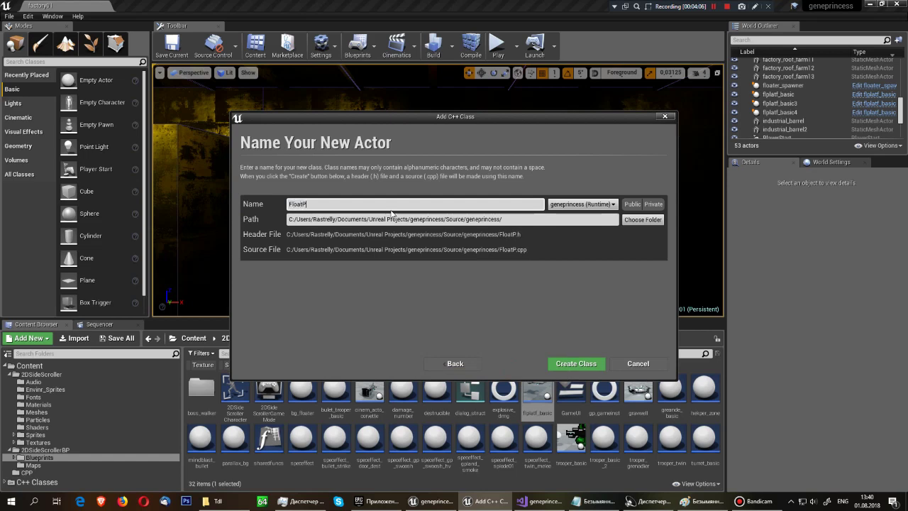
{"action": "type", "text": "latf02"}
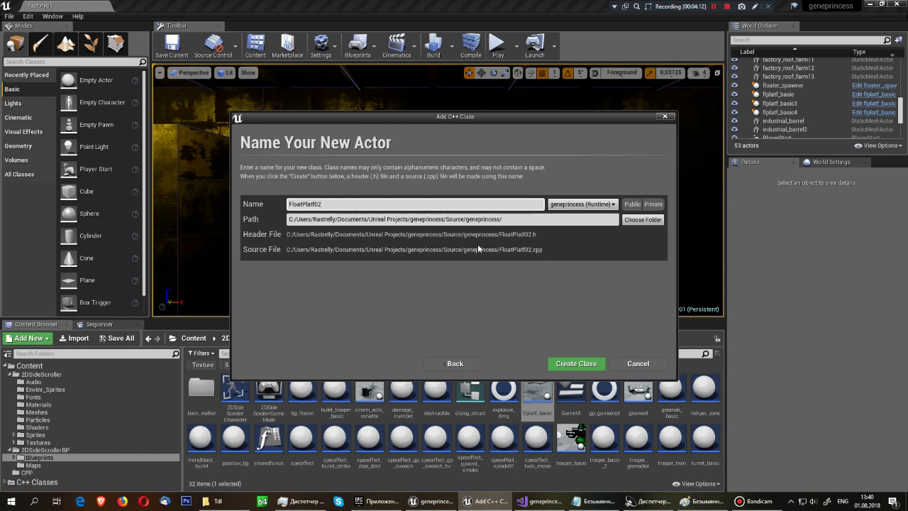
{"action": "left_click", "coordinate": [290, 219]}
{"action": "left_click_drag", "start_coordinate": [291, 219], "coordinate": [504, 218]}
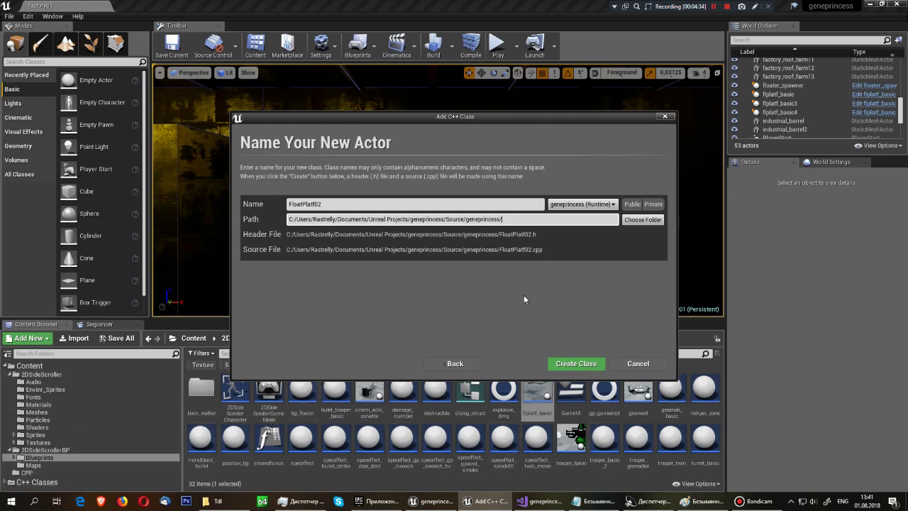
Step: Close the New C++ Class dialog and select FloatPlatform in C++ Classes > geneprincess
{"action": "left_click", "coordinate": [669, 118]}
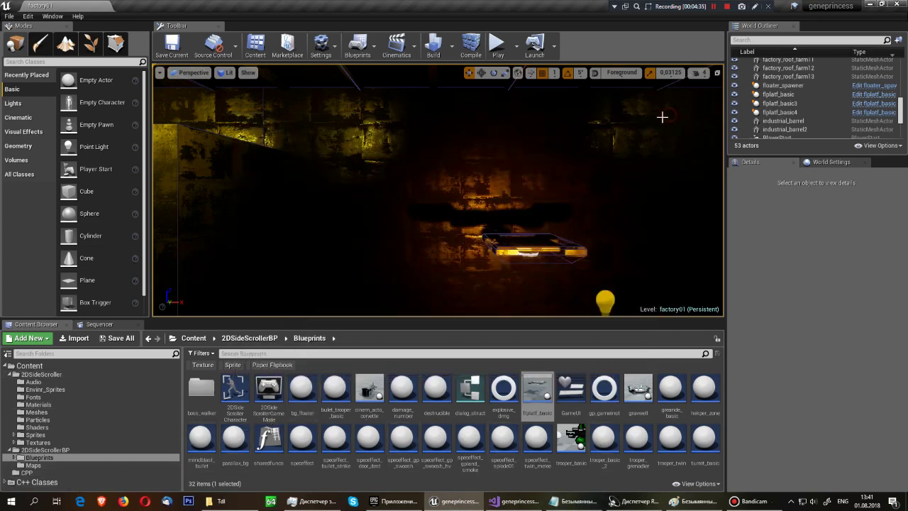
{"action": "left_click", "coordinate": [35, 472]}
{"action": "left_click", "coordinate": [40, 481]}
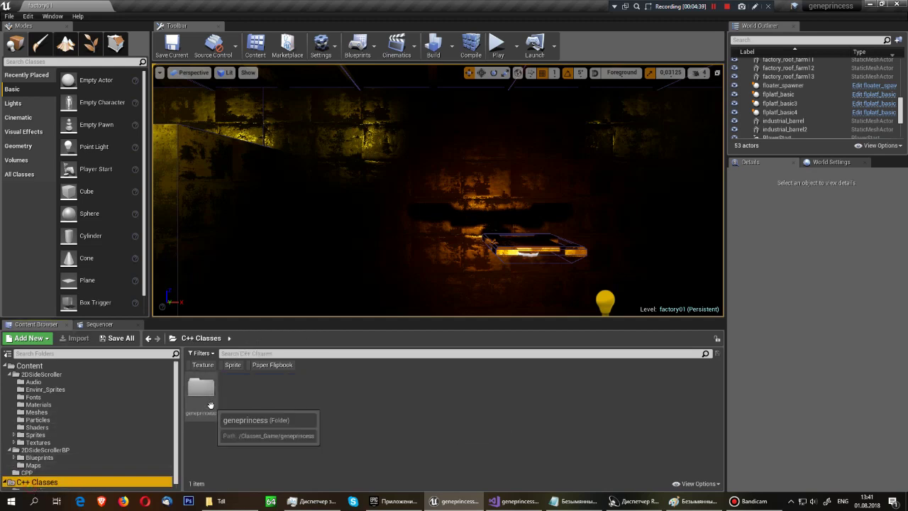
{"action": "double_click", "coordinate": [201, 389]}
{"action": "left_click", "coordinate": [216, 414]}
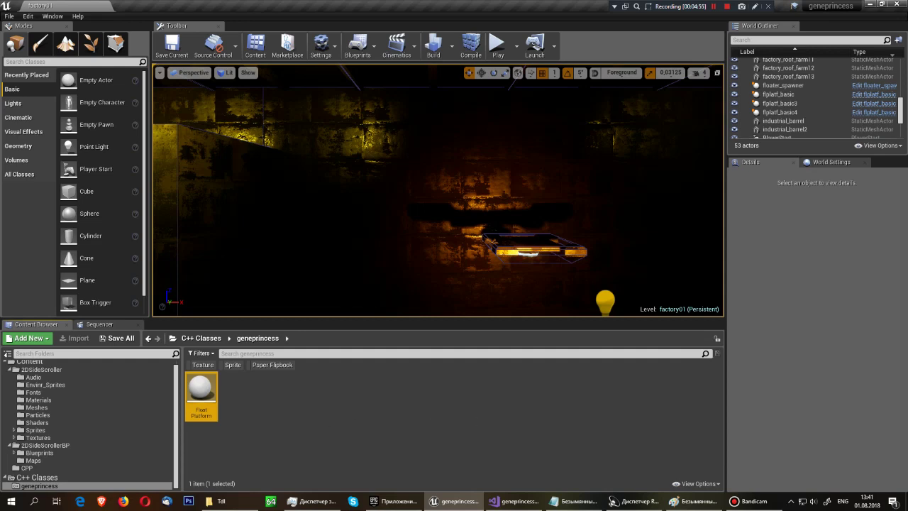
Step: Launch Visual Studio Installer from the V entries of the Start menu
{"action": "left_click", "coordinate": [2, 505]}
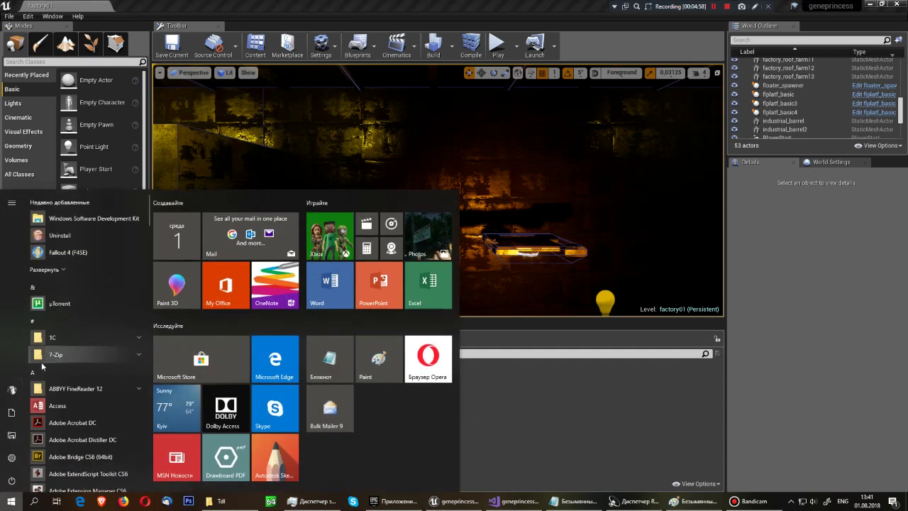
{"action": "scroll", "coordinate": [60, 357], "scroll_direction": "down", "scroll_amount": 5}
{"action": "scroll", "coordinate": [59, 357], "scroll_direction": "down", "scroll_amount": 5}
{"action": "scroll", "coordinate": [60, 352], "scroll_direction": "down", "scroll_amount": 2}
{"action": "scroll", "coordinate": [63, 347], "scroll_direction": "down", "scroll_amount": 5}
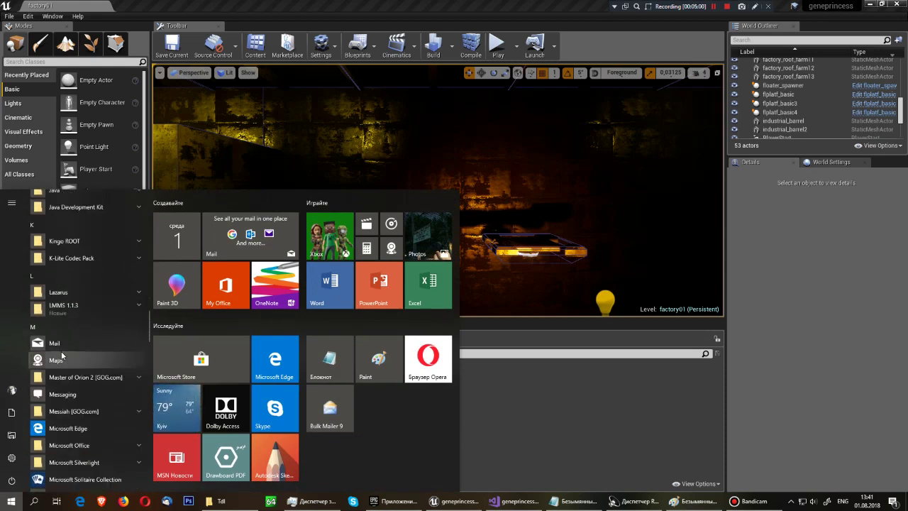
{"action": "scroll", "coordinate": [65, 344], "scroll_direction": "down", "scroll_amount": 5}
{"action": "scroll", "coordinate": [68, 337], "scroll_direction": "down", "scroll_amount": 5}
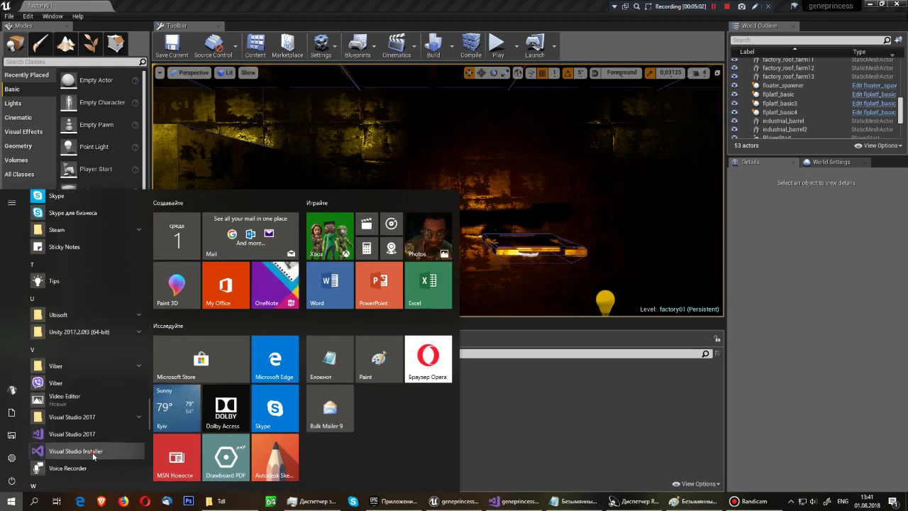
{"action": "left_click", "coordinate": [71, 447]}
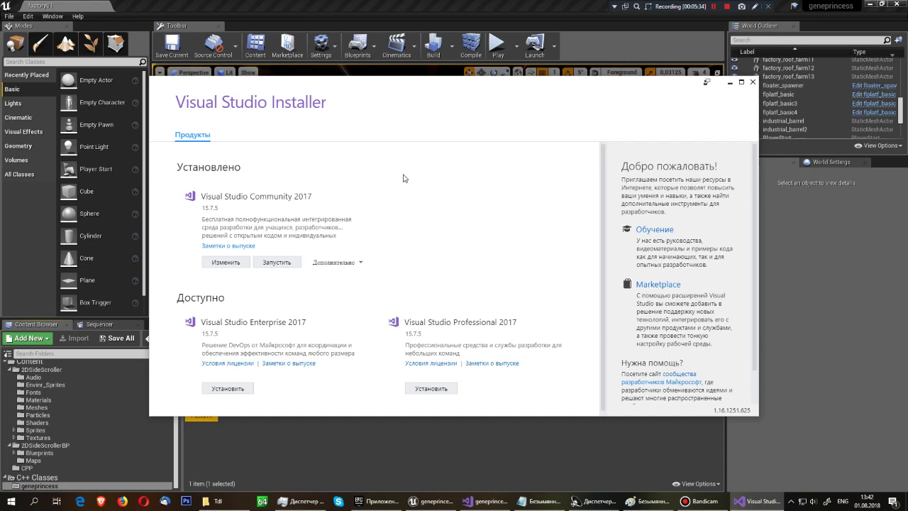
Step: Confirm Visual Studio Community 2017 includes C++ game development, then close the installer unchanged
{"action": "left_click", "coordinate": [233, 267]}
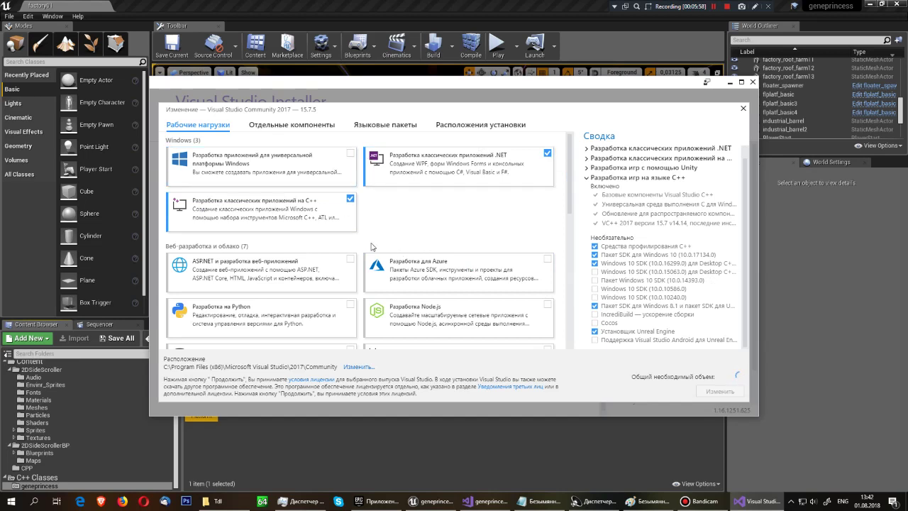
{"action": "scroll", "coordinate": [282, 282], "scroll_direction": "down", "scroll_amount": 2}
{"action": "scroll", "coordinate": [282, 283], "scroll_direction": "down", "scroll_amount": 3}
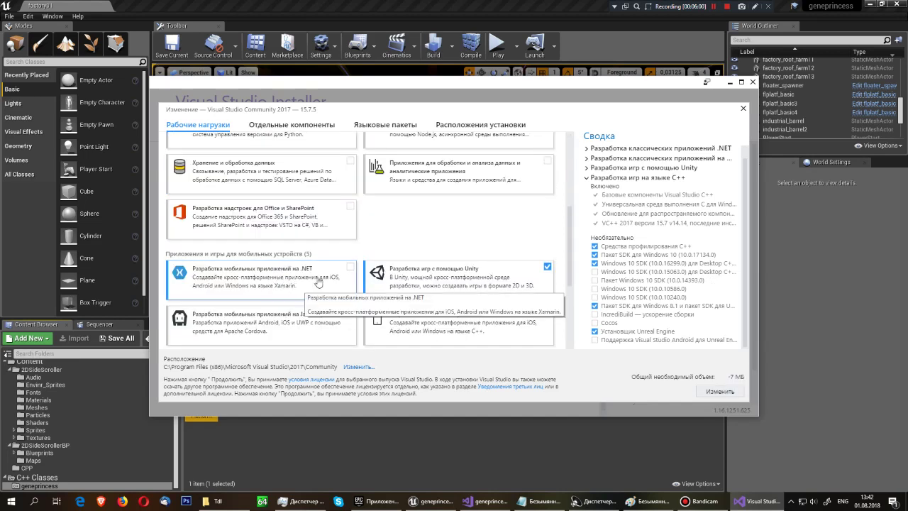
{"action": "scroll", "coordinate": [223, 249], "scroll_direction": "up", "scroll_amount": 2}
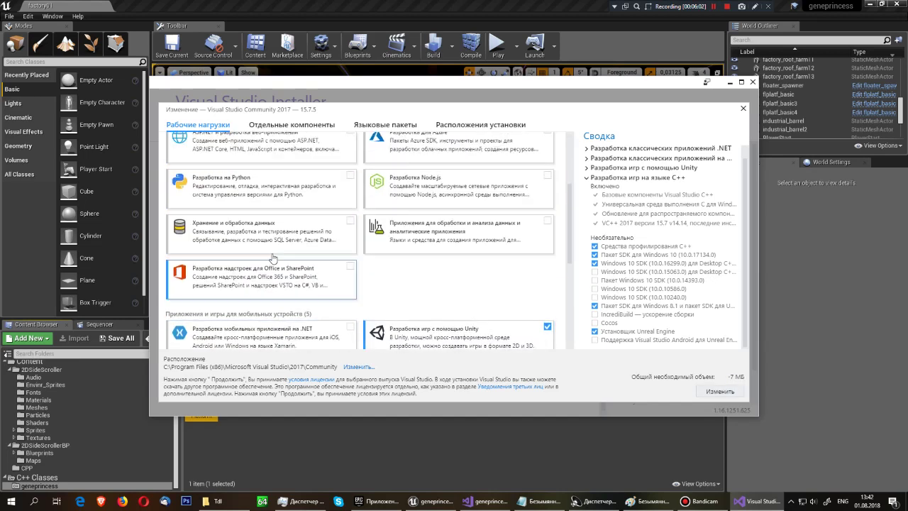
{"action": "scroll", "coordinate": [223, 250], "scroll_direction": "up", "scroll_amount": 1}
{"action": "scroll", "coordinate": [224, 250], "scroll_direction": "down", "scroll_amount": 5}
{"action": "scroll", "coordinate": [224, 250], "scroll_direction": "down", "scroll_amount": 2}
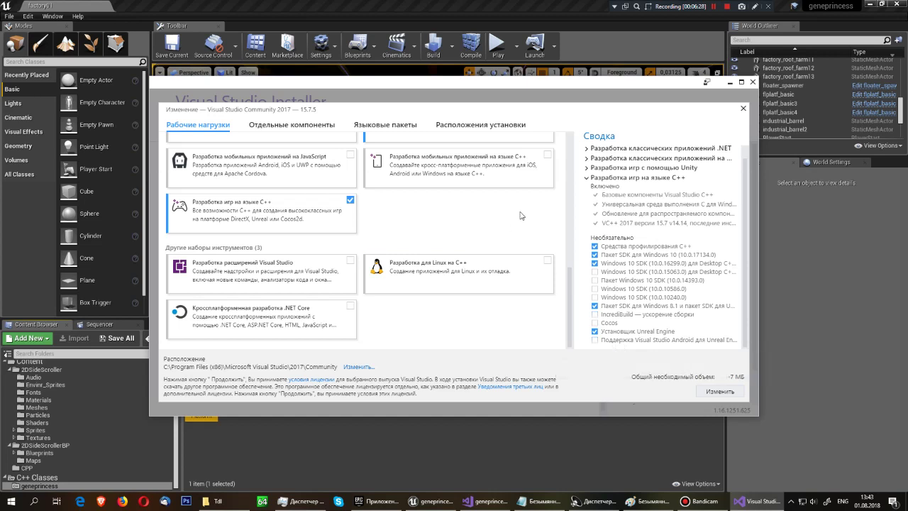
{"action": "left_click", "coordinate": [743, 108]}
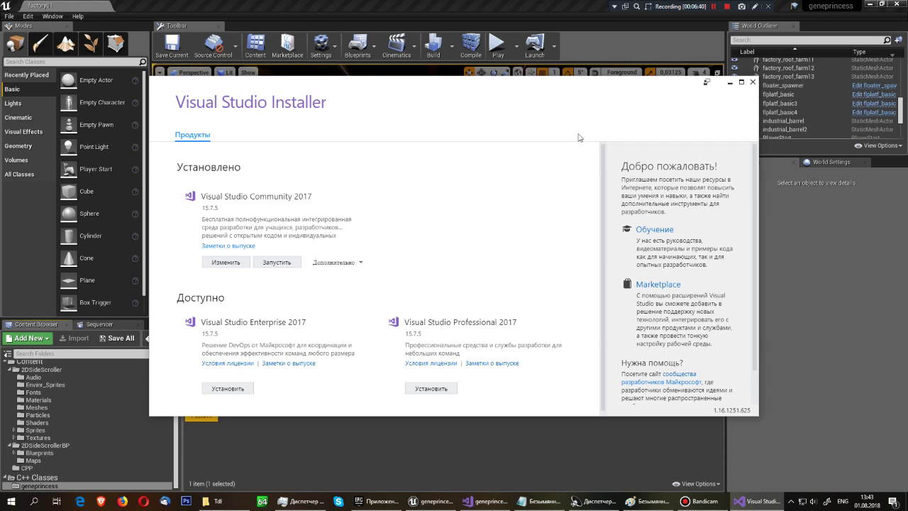
{"action": "left_click", "coordinate": [753, 81]}
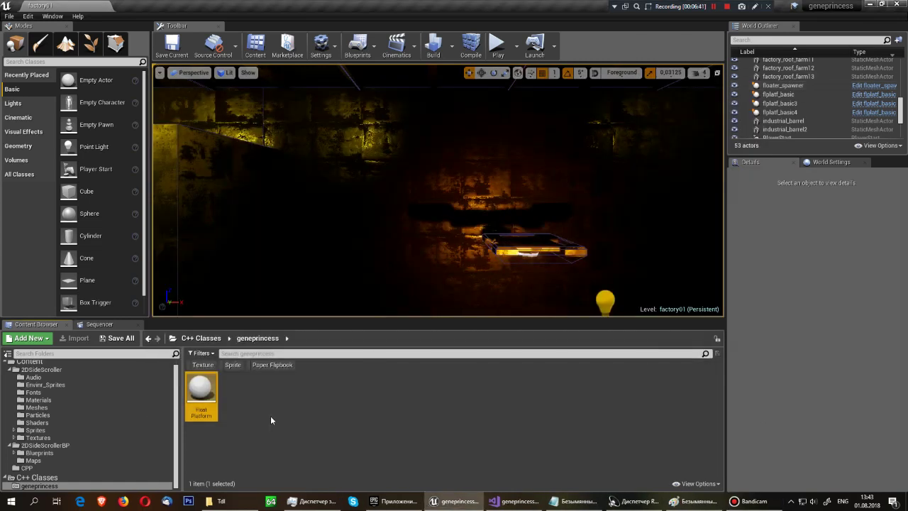
{"action": "mouse_move", "coordinate": [498, 504]}
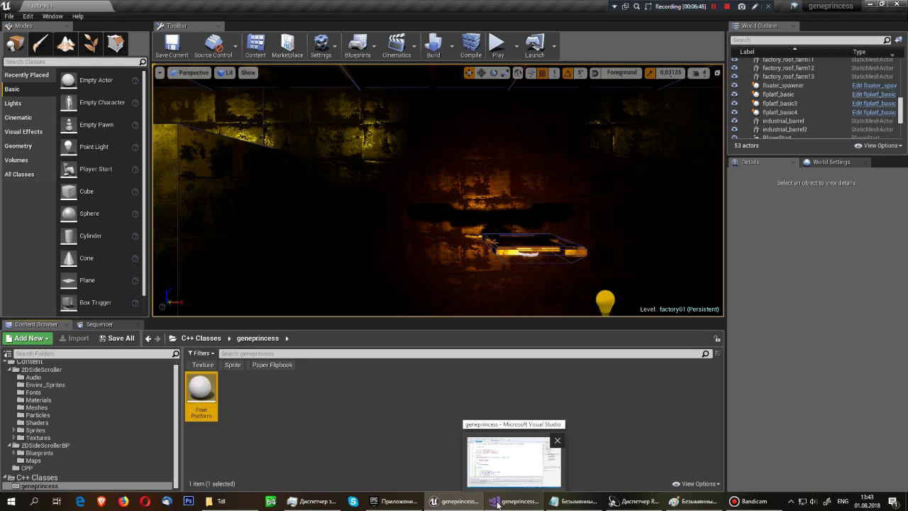
Step: Switch to Visual Studio, view FloatPlatform.cpp from the top, then show FloatPlatform.h
{"action": "left_click", "coordinate": [494, 503]}
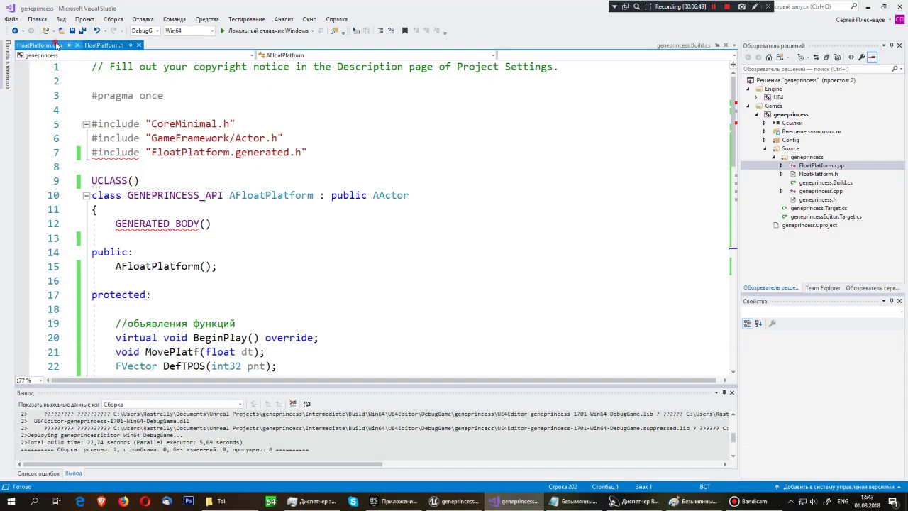
{"action": "left_click", "coordinate": [39, 45]}
{"action": "scroll", "coordinate": [249, 245], "scroll_direction": "up", "scroll_amount": 6}
{"action": "scroll", "coordinate": [249, 245], "scroll_direction": "up", "scroll_amount": 13}
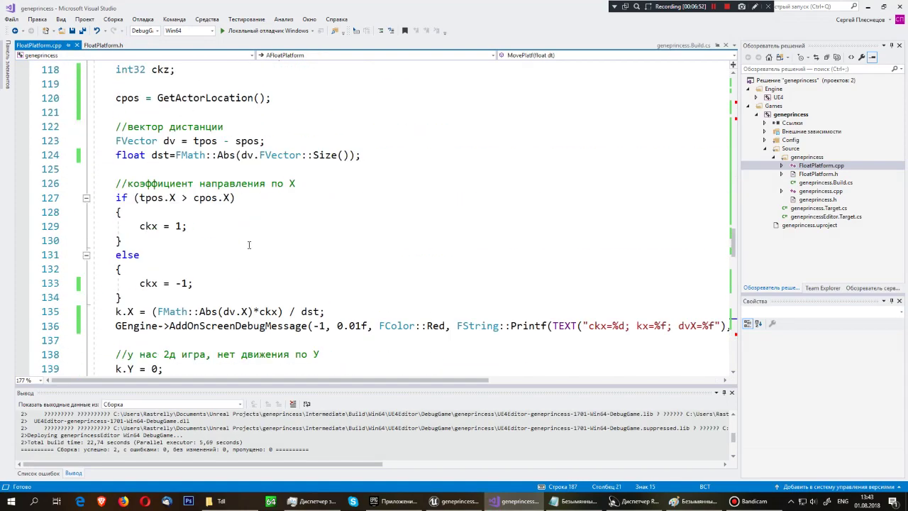
{"action": "scroll", "coordinate": [248, 245], "scroll_direction": "up", "scroll_amount": 18}
{"action": "scroll", "coordinate": [248, 245], "scroll_direction": "up", "scroll_amount": 16}
{"action": "scroll", "coordinate": [248, 245], "scroll_direction": "up", "scroll_amount": 7}
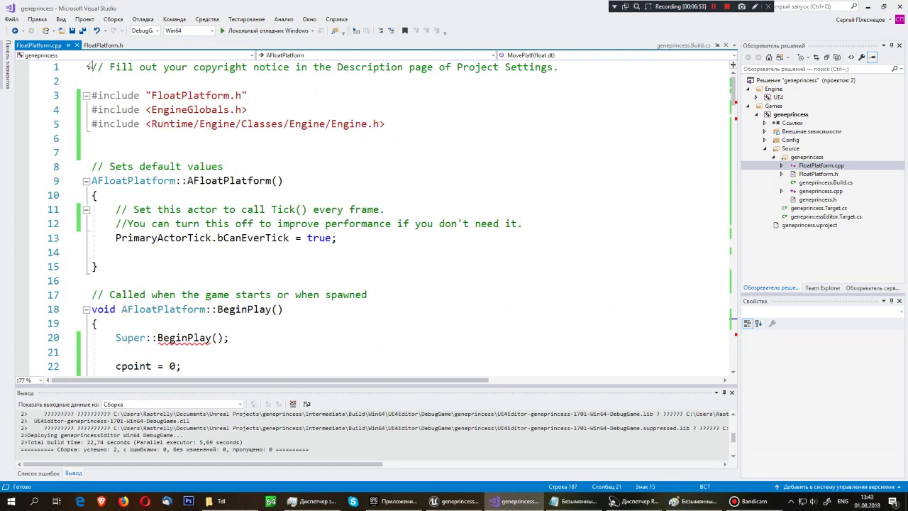
{"action": "left_click", "coordinate": [104, 44]}
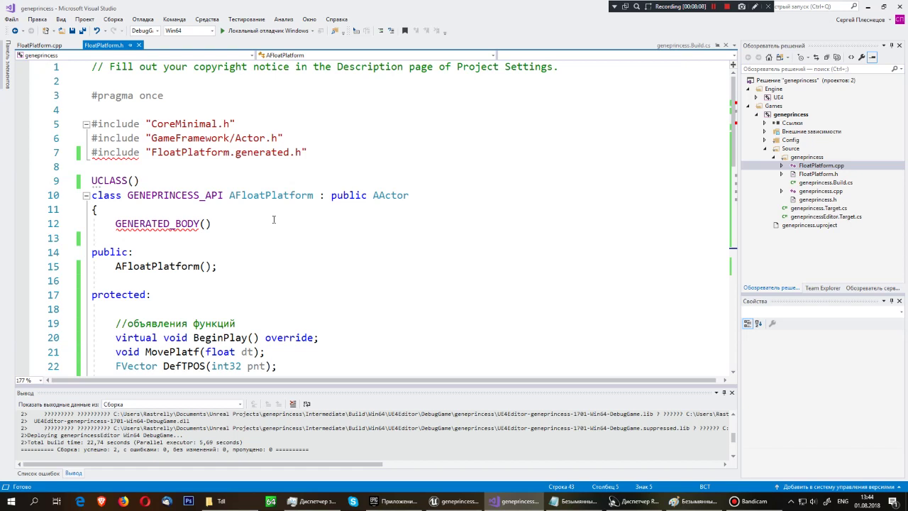
{"action": "mouse_move", "coordinate": [108, 182]}
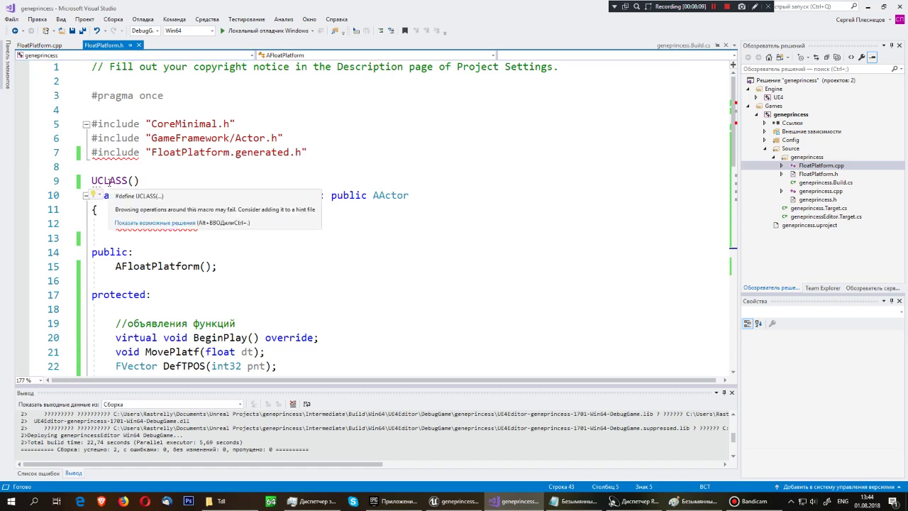
{"action": "mouse_move", "coordinate": [155, 196]}
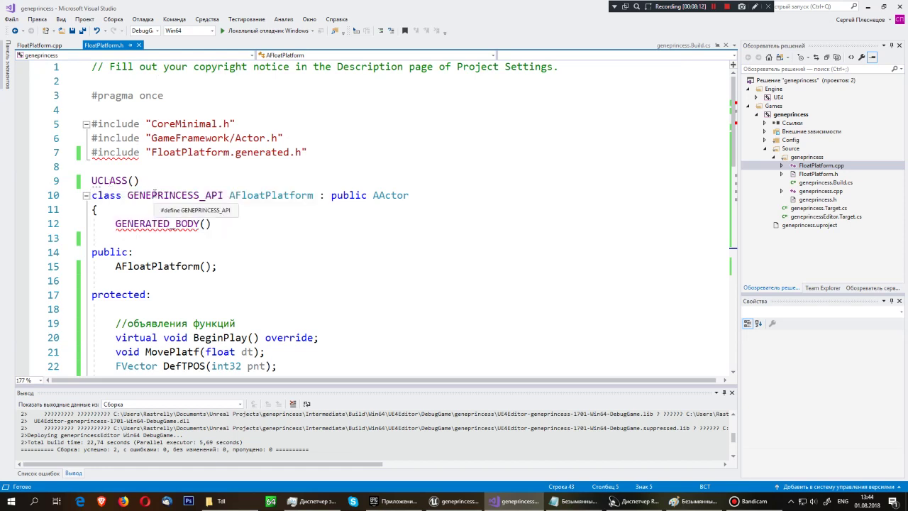
{"action": "mouse_move", "coordinate": [144, 223]}
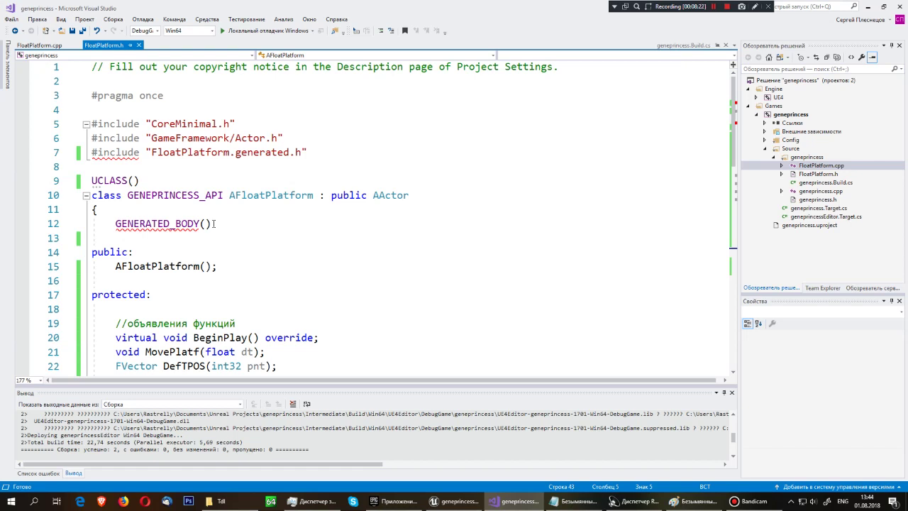
{"action": "scroll", "coordinate": [220, 227], "scroll_direction": "down", "scroll_amount": 2}
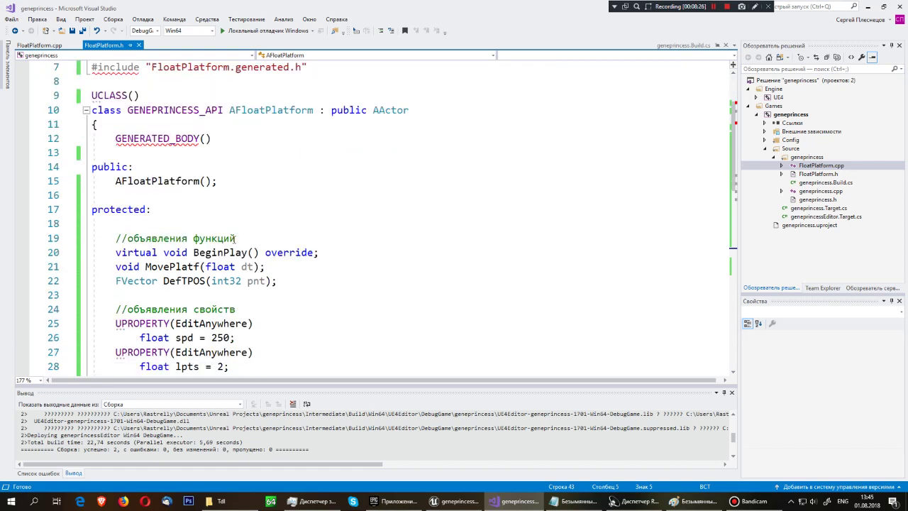
{"action": "scroll", "coordinate": [229, 194], "scroll_direction": "down", "scroll_amount": 2}
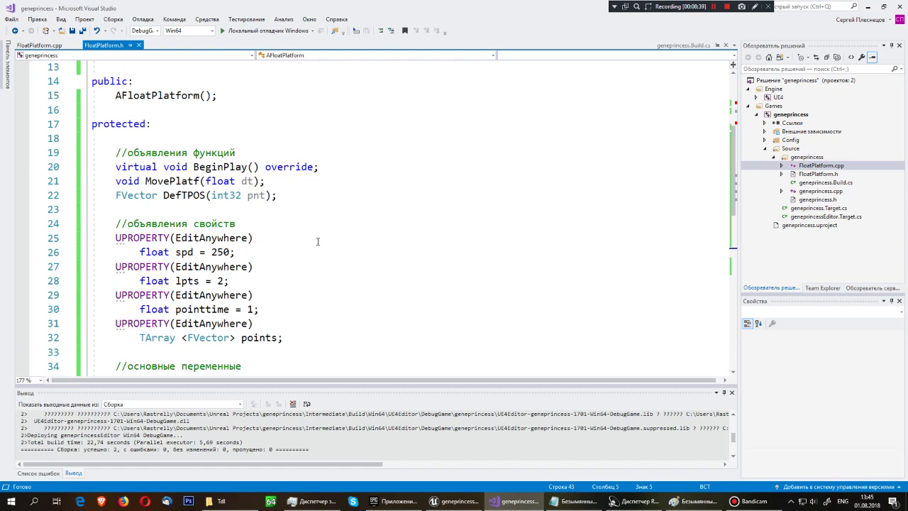
{"action": "left_click", "coordinate": [457, 500]}
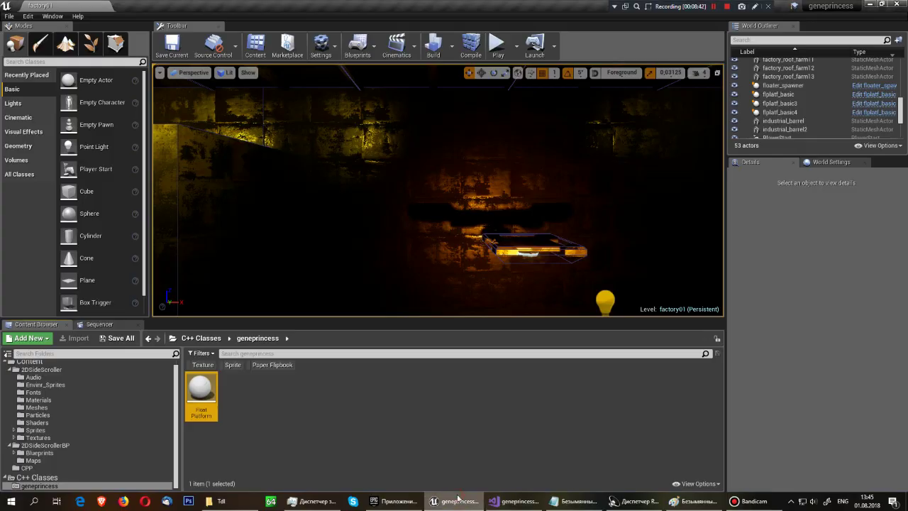
{"action": "left_click", "coordinate": [506, 503]}
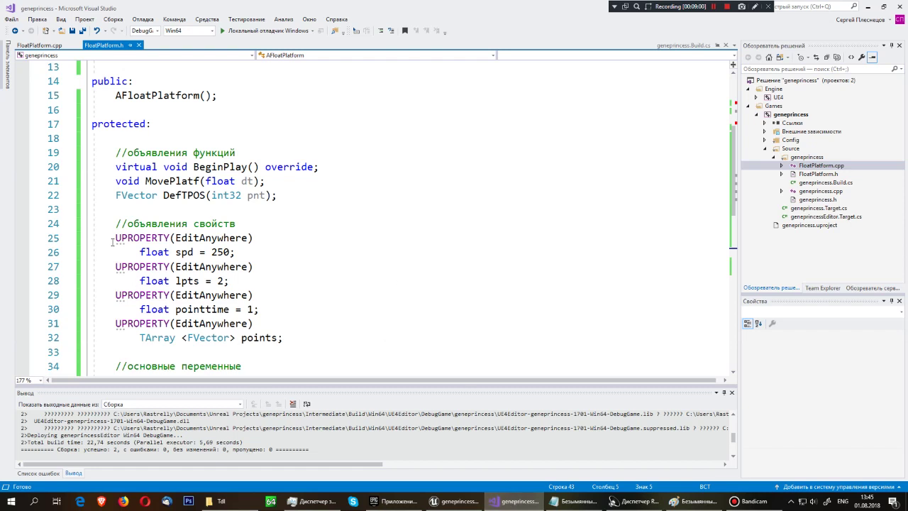
{"action": "left_click_drag", "start_coordinate": [115, 237], "coordinate": [240, 237]}
{"action": "double_click", "coordinate": [206, 238]}
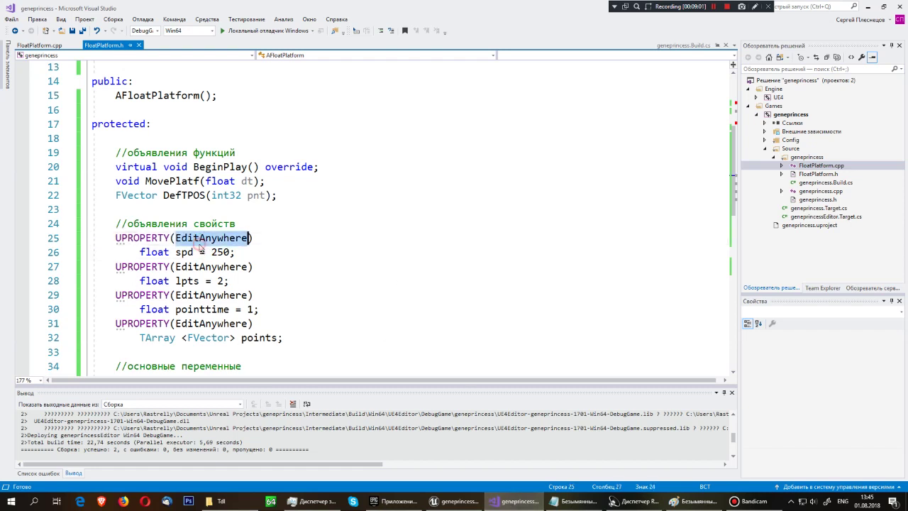
{"action": "double_click", "coordinate": [196, 267]}
{"action": "double_click", "coordinate": [205, 295]}
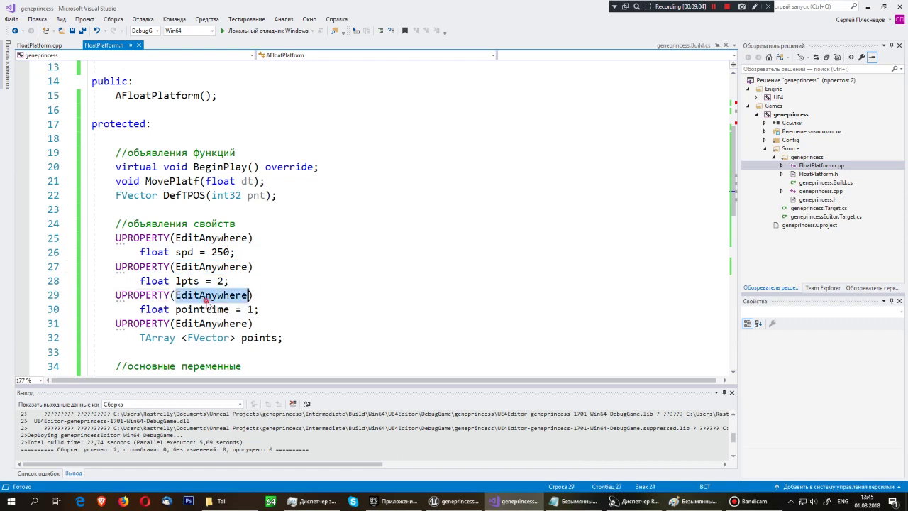
{"action": "double_click", "coordinate": [206, 323]}
{"action": "double_click", "coordinate": [205, 238]}
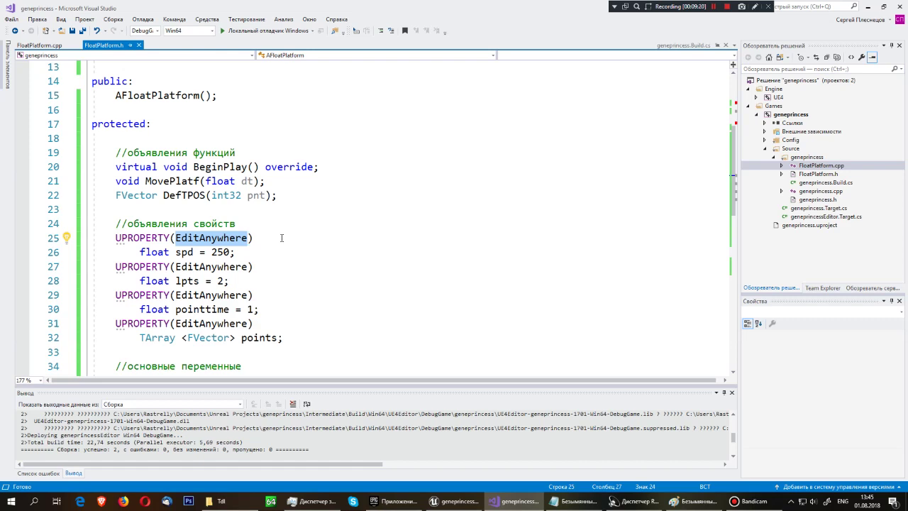
{"action": "scroll", "coordinate": [248, 274], "scroll_direction": "up", "scroll_amount": 4}
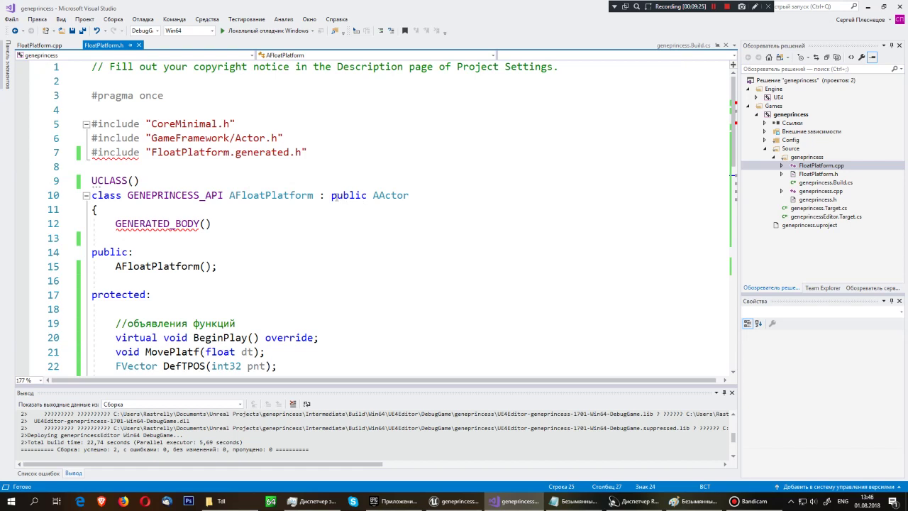
{"action": "mouse_move", "coordinate": [331, 195]}
{"action": "left_mouse_down"}
{"action": "mouse_move", "coordinate": [410, 196]}
{"action": "mouse_move", "coordinate": [331, 195]}
{"action": "left_mouse_up"}
{"action": "left_click", "coordinate": [427, 216]}
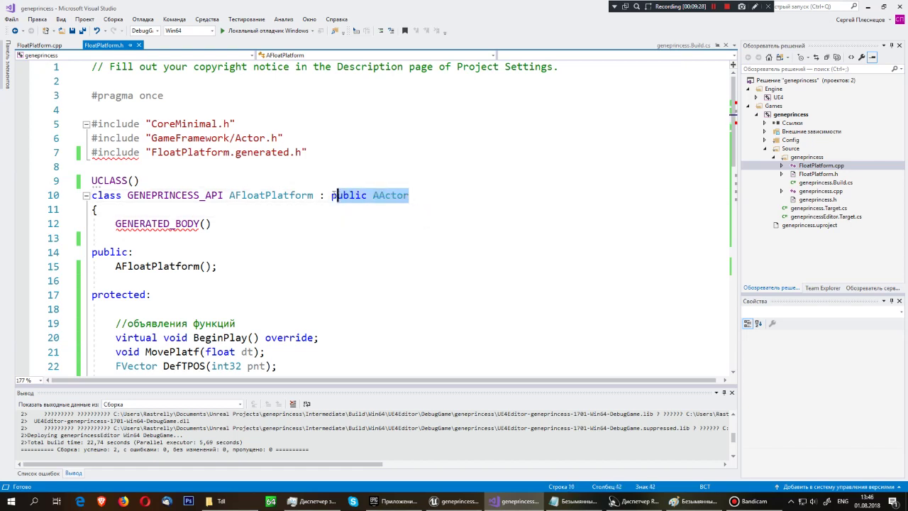
{"action": "scroll", "coordinate": [331, 195], "scroll_direction": "down", "scroll_amount": 2}
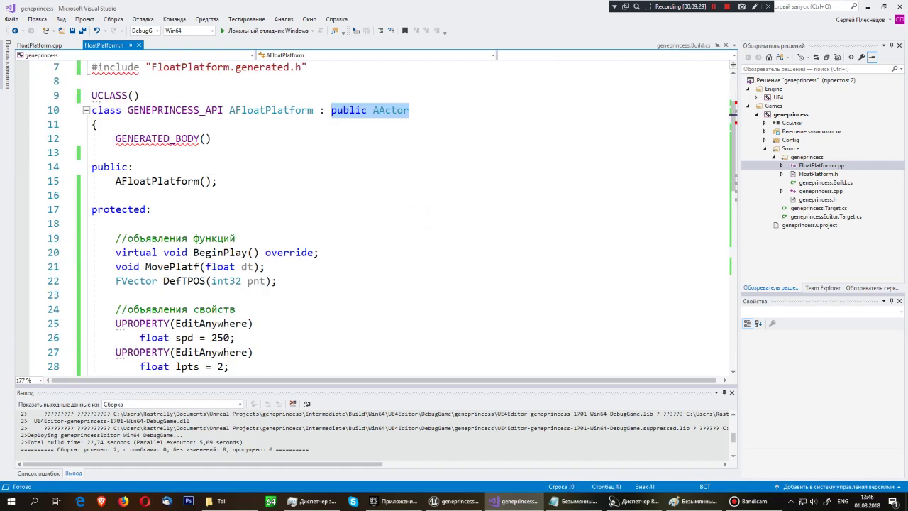
{"action": "left_click_drag", "start_coordinate": [116, 181], "coordinate": [262, 179]}
{"action": "left_click", "coordinate": [257, 193]}
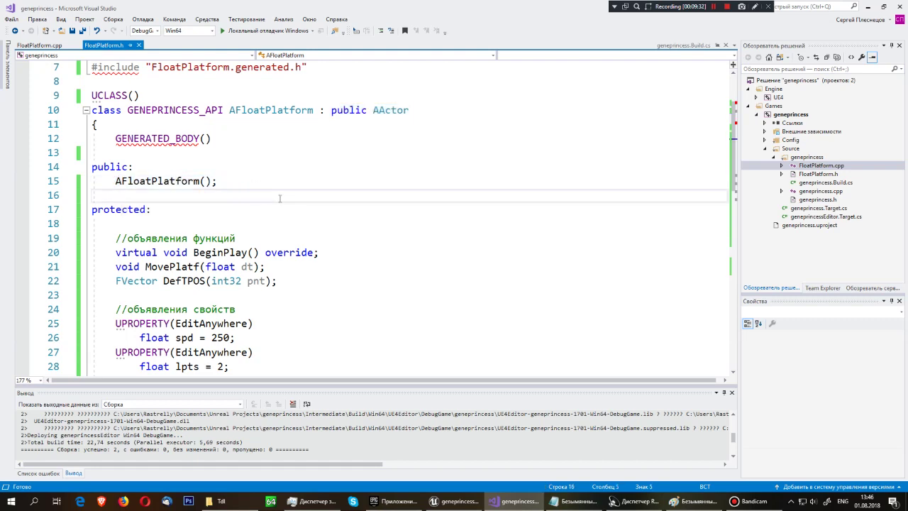
{"action": "scroll", "coordinate": [280, 198], "scroll_direction": "down", "scroll_amount": 1}
{"action": "scroll", "coordinate": [281, 198], "scroll_direction": "down", "scroll_amount": 2}
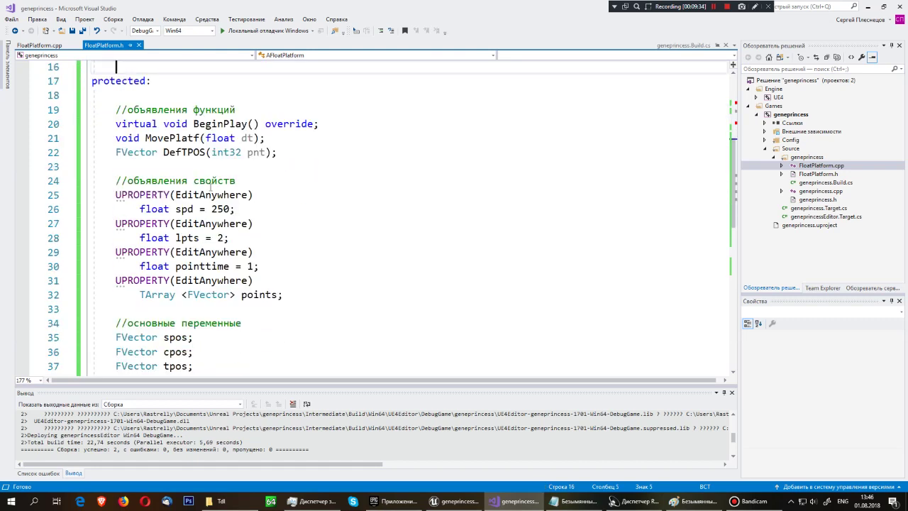
{"action": "scroll", "coordinate": [280, 198], "scroll_direction": "down", "scroll_amount": 6}
{"action": "scroll", "coordinate": [122, 251], "scroll_direction": "up", "scroll_amount": 4}
{"action": "scroll", "coordinate": [122, 251], "scroll_direction": "down", "scroll_amount": 5}
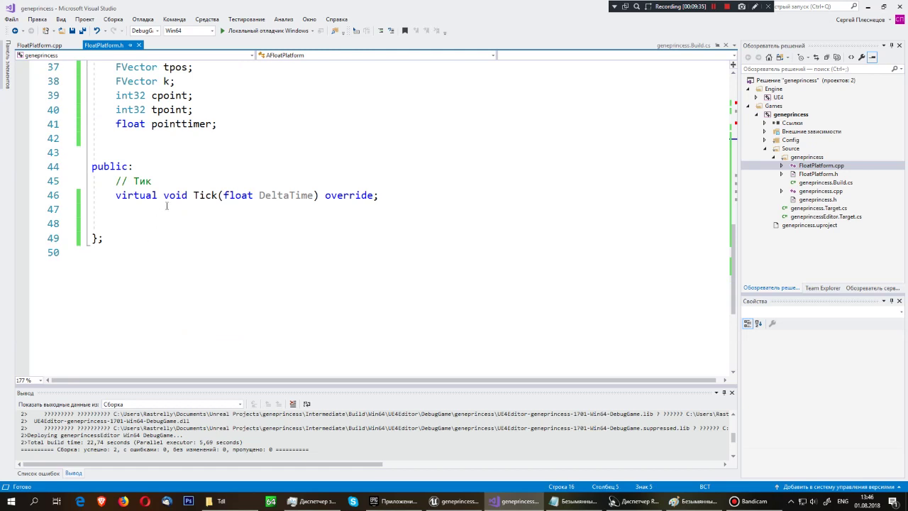
{"action": "left_click_drag", "start_coordinate": [390, 198], "coordinate": [121, 195]}
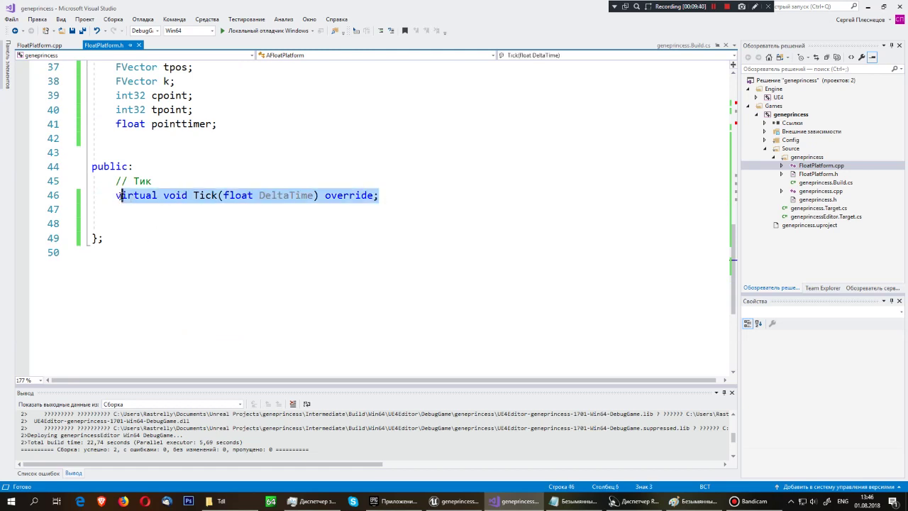
{"action": "scroll", "coordinate": [102, 202], "scroll_direction": "up", "scroll_amount": 3}
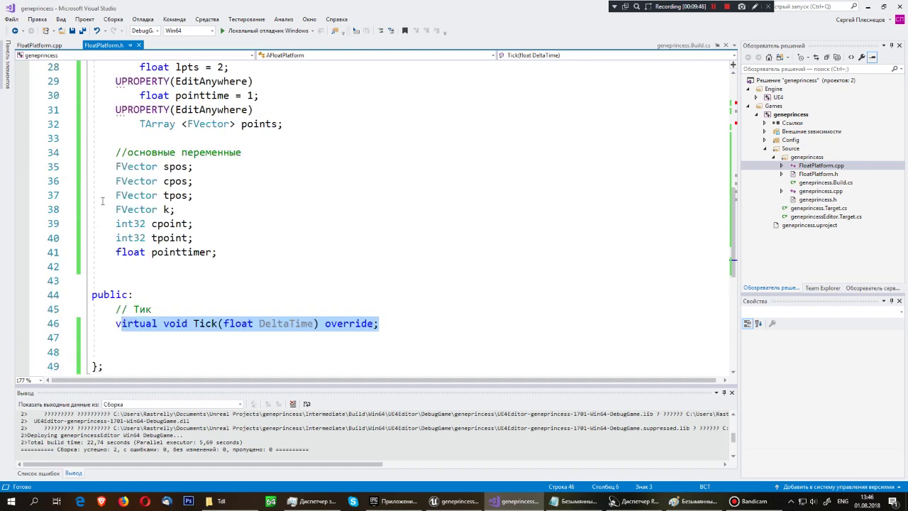
{"action": "scroll", "coordinate": [102, 202], "scroll_direction": "up", "scroll_amount": 3}
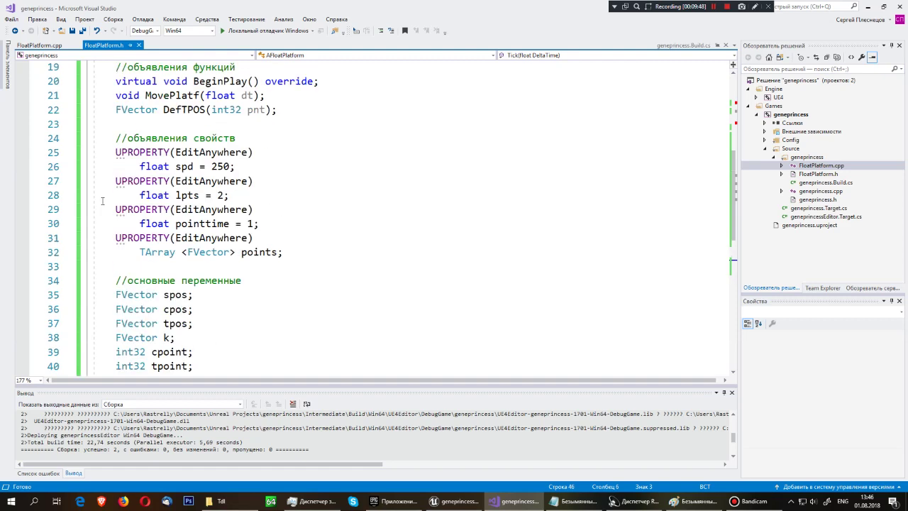
{"action": "scroll", "coordinate": [102, 202], "scroll_direction": "up", "scroll_amount": 4}
{"action": "scroll", "coordinate": [102, 201], "scroll_direction": "down", "scroll_amount": 3}
{"action": "scroll", "coordinate": [102, 201], "scroll_direction": "down", "scroll_amount": 3}
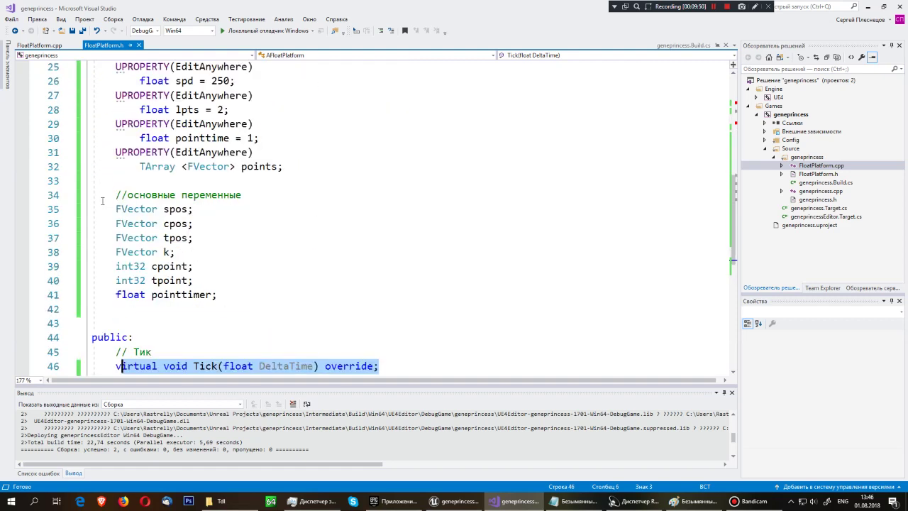
{"action": "scroll", "coordinate": [166, 212], "scroll_direction": "up", "scroll_amount": 3}
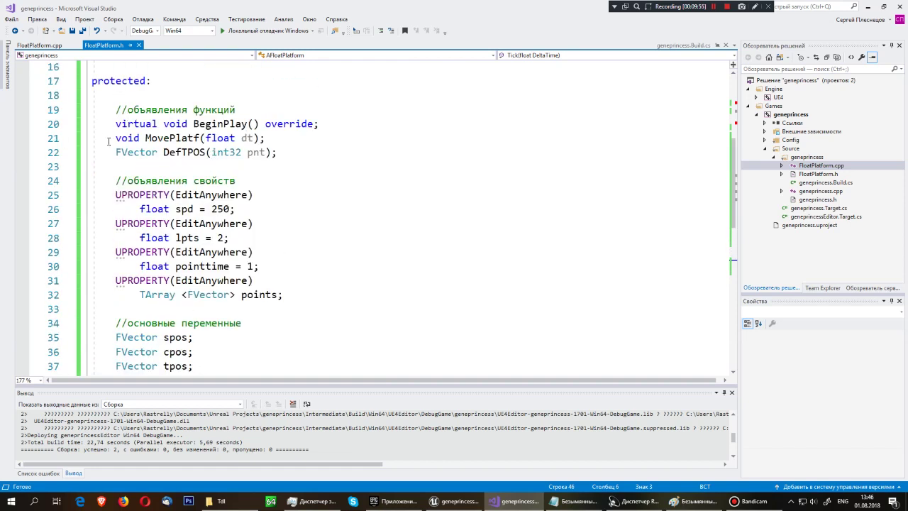
{"action": "left_click_drag", "start_coordinate": [286, 153], "coordinate": [115, 141]}
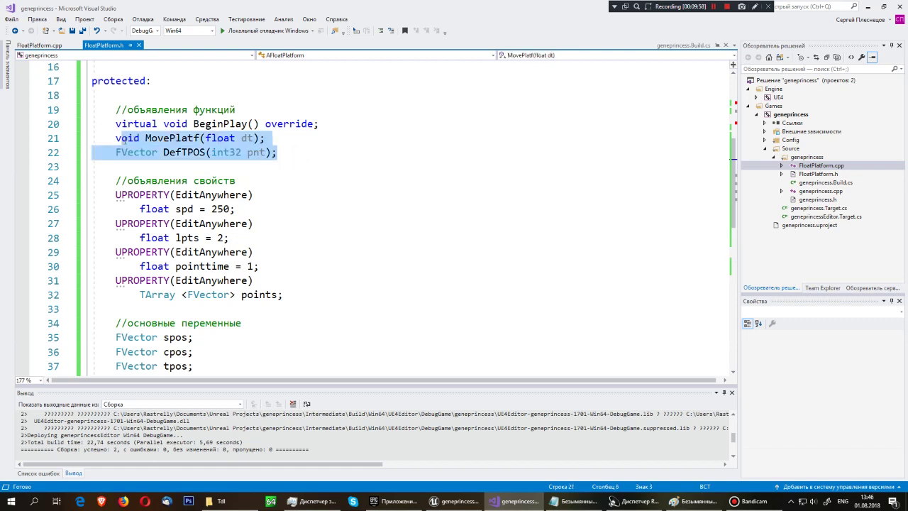
{"action": "left_click_drag", "start_coordinate": [116, 123], "coordinate": [321, 123]}
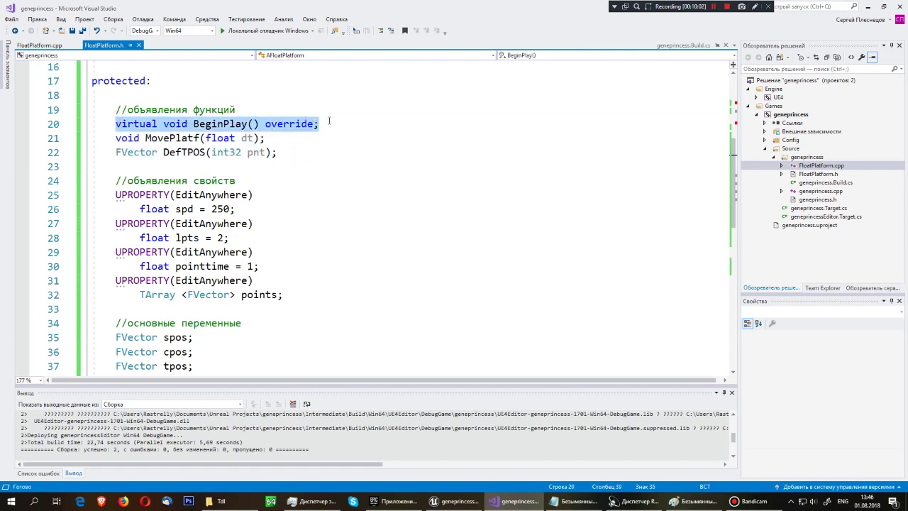
{"action": "left_click", "coordinate": [115, 137]}
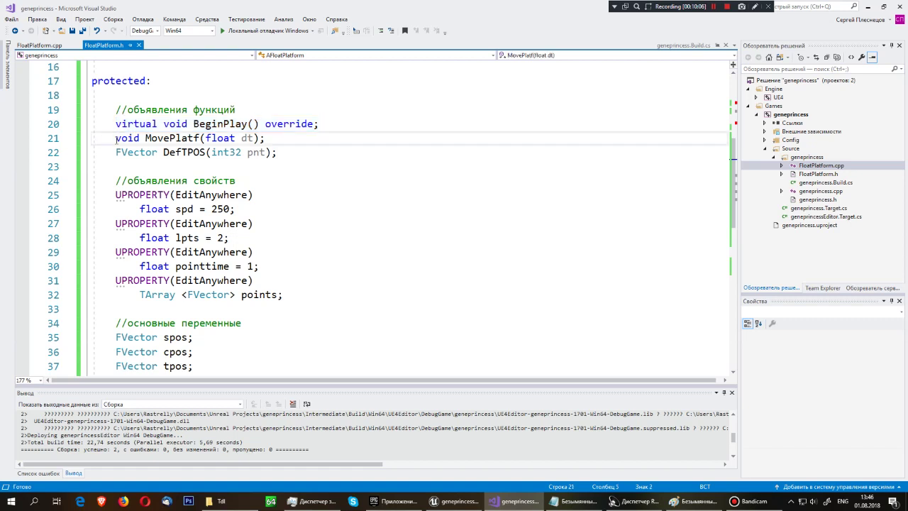
{"action": "mouse_move", "coordinate": [116, 138]}
{"action": "left_mouse_down"}
{"action": "mouse_move", "coordinate": [265, 138]}
{"action": "mouse_move", "coordinate": [116, 138]}
{"action": "left_mouse_up"}
{"action": "left_click", "coordinate": [289, 137]}
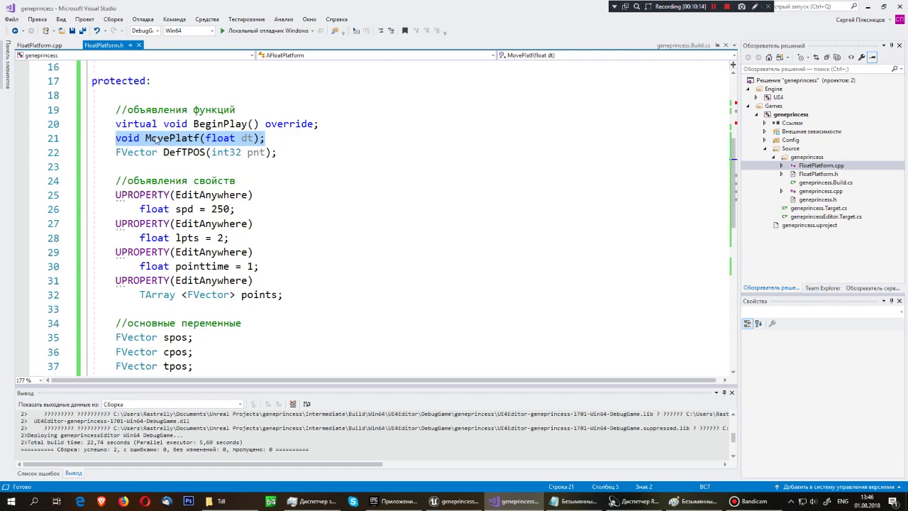
{"action": "key", "text": "Down"}
{"action": "key", "text": "Down"}
{"action": "mouse_move", "coordinate": [115, 137]}
{"action": "left_mouse_down"}
{"action": "mouse_move", "coordinate": [266, 138]}
{"action": "mouse_move", "coordinate": [115, 152]}
{"action": "left_mouse_up"}
{"action": "left_click", "coordinate": [282, 151]}
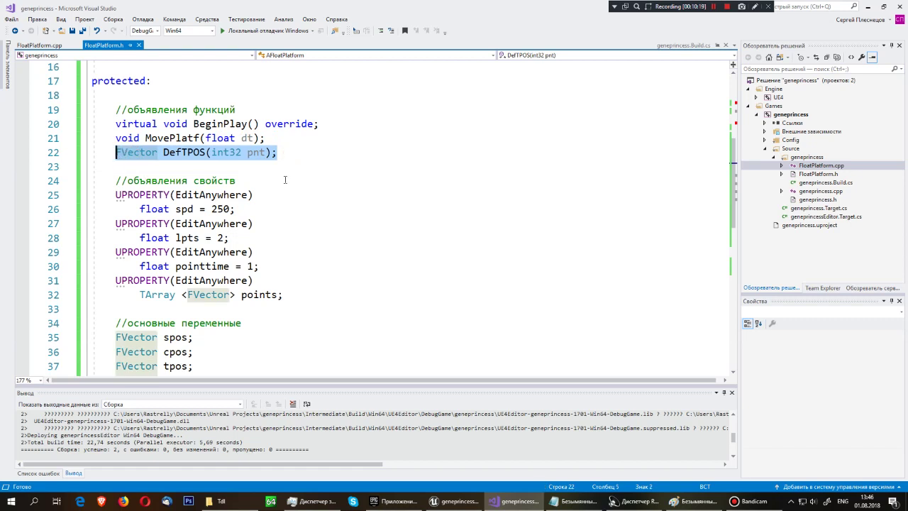
{"action": "left_click", "coordinate": [306, 149]}
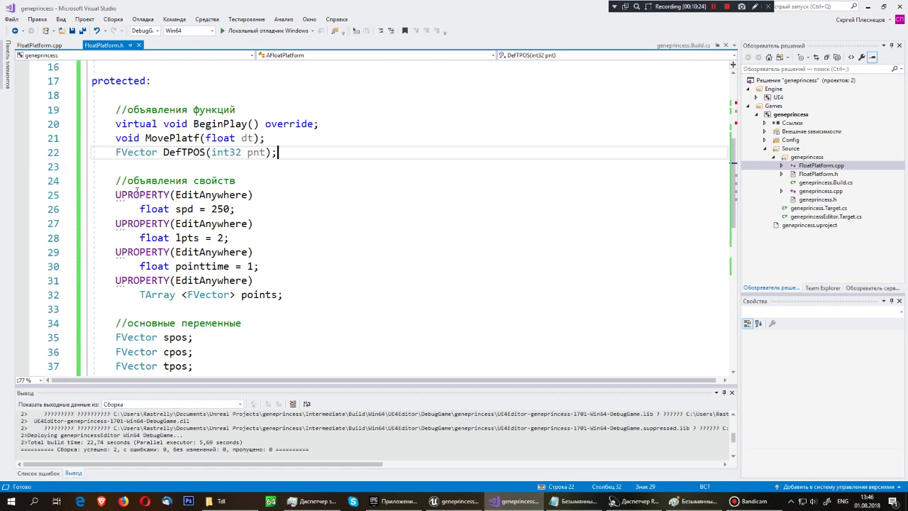
{"action": "mouse_move", "coordinate": [351, 296]}
{"action": "left_mouse_down"}
{"action": "mouse_move", "coordinate": [290, 261]}
{"action": "mouse_move", "coordinate": [115, 195]}
{"action": "left_mouse_up"}
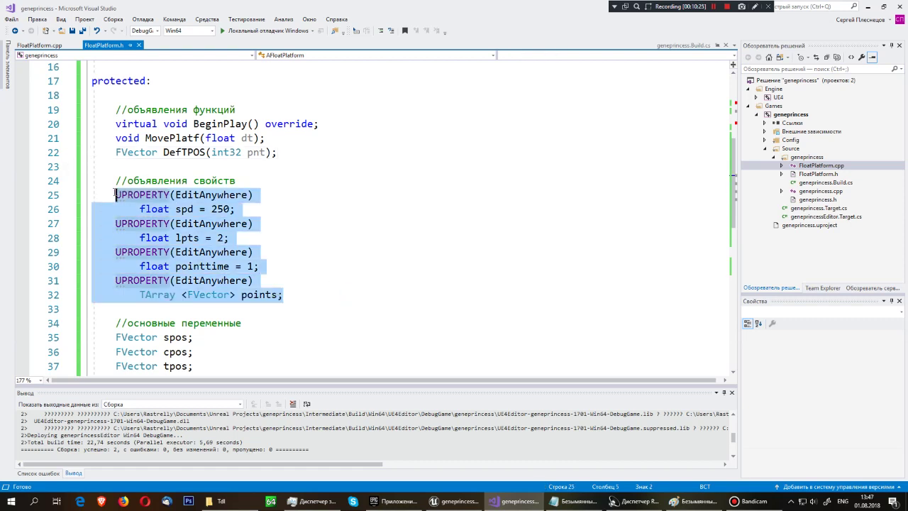
{"action": "left_click", "coordinate": [425, 235]}
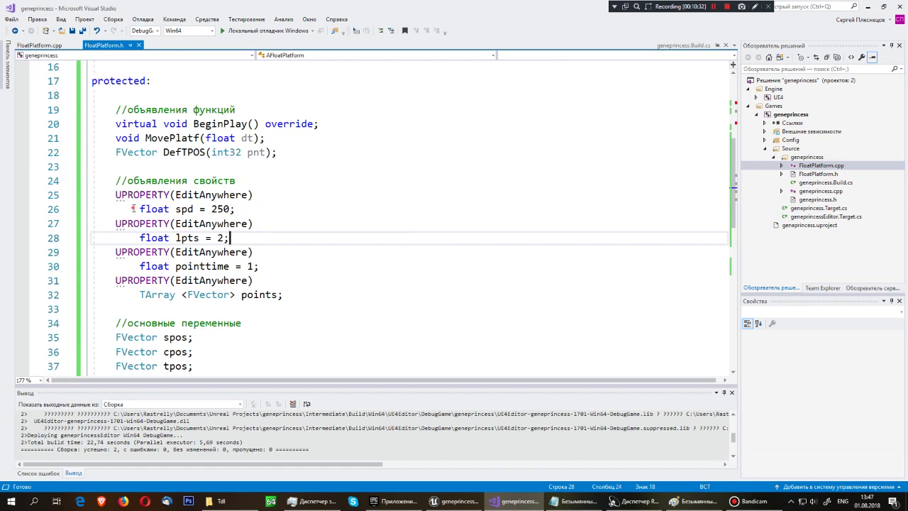
{"action": "left_click_drag", "start_coordinate": [137, 209], "coordinate": [248, 208]}
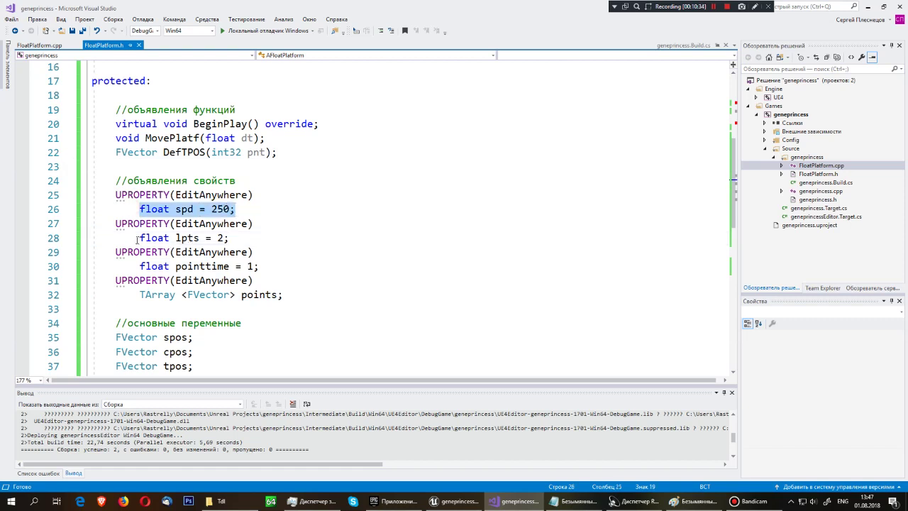
{"action": "left_click_drag", "start_coordinate": [137, 239], "coordinate": [231, 239]}
{"action": "left_click", "coordinate": [261, 242]}
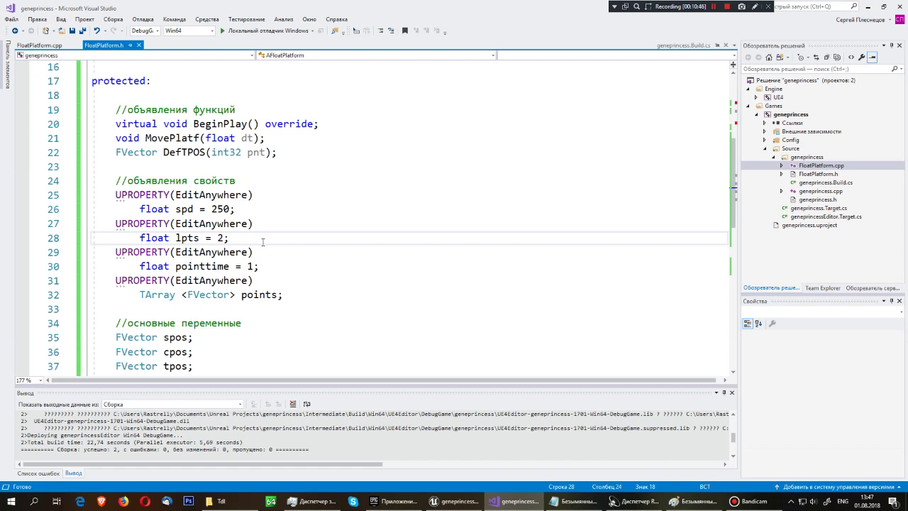
{"action": "left_click", "coordinate": [140, 266]}
{"action": "left_click_drag", "start_coordinate": [136, 267], "coordinate": [274, 270]}
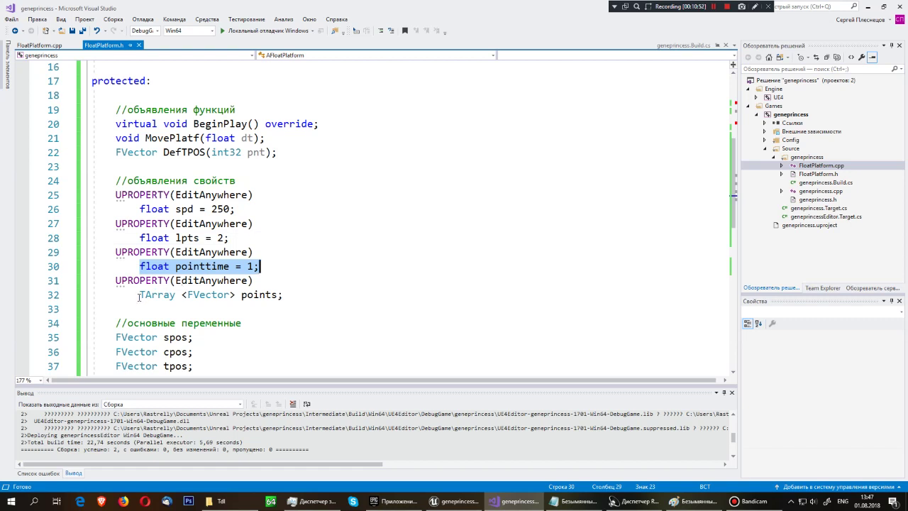
{"action": "left_click_drag", "start_coordinate": [139, 297], "coordinate": [315, 298]}
{"action": "left_click", "coordinate": [316, 298]}
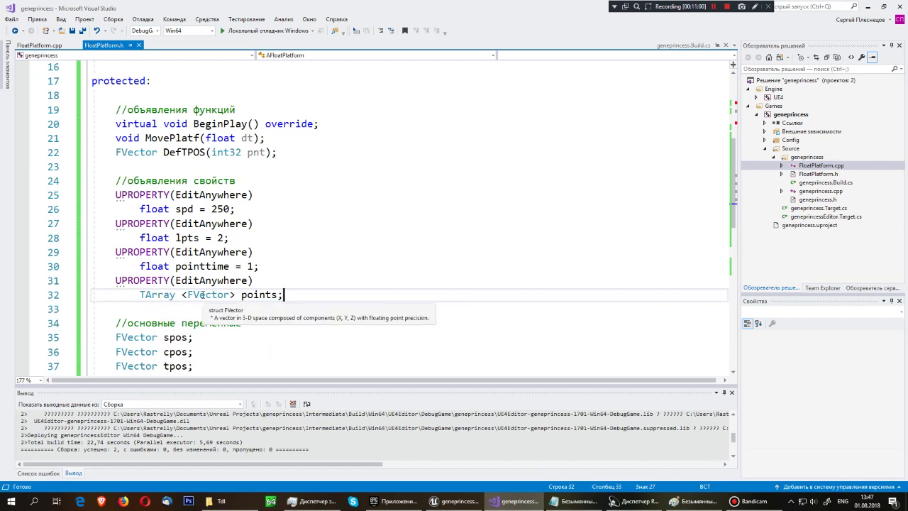
{"action": "scroll", "coordinate": [202, 294], "scroll_direction": "down", "scroll_amount": 5}
{"action": "scroll", "coordinate": [202, 294], "scroll_direction": "up", "scroll_amount": 2}
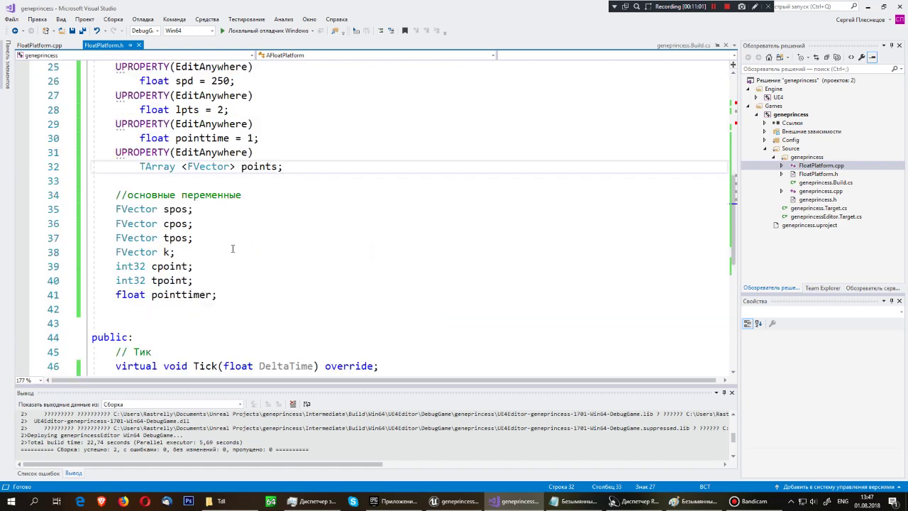
Step: Go over the spos, k, cpoint, tpoint and pointtimer members, then switch to FloatPlatform.cpp
{"action": "double_click", "coordinate": [188, 209]}
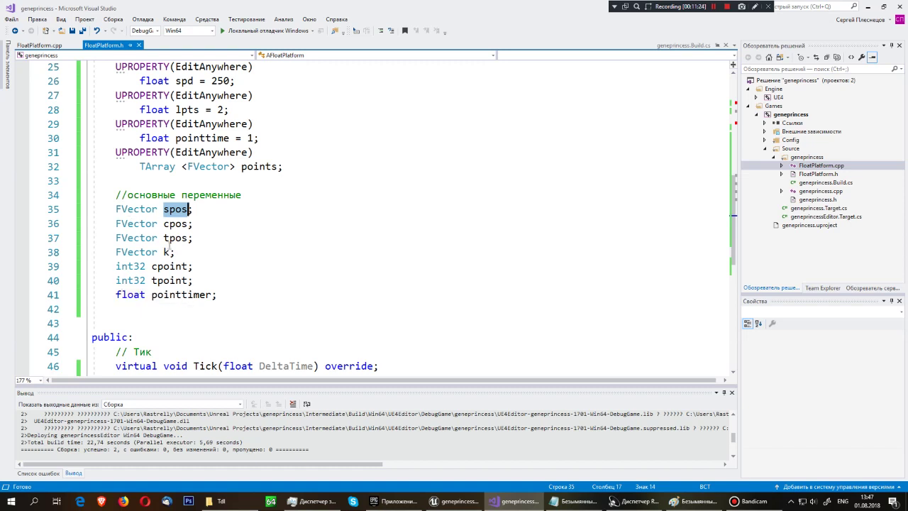
{"action": "left_click", "coordinate": [160, 252]}
{"action": "left_click", "coordinate": [172, 254]}
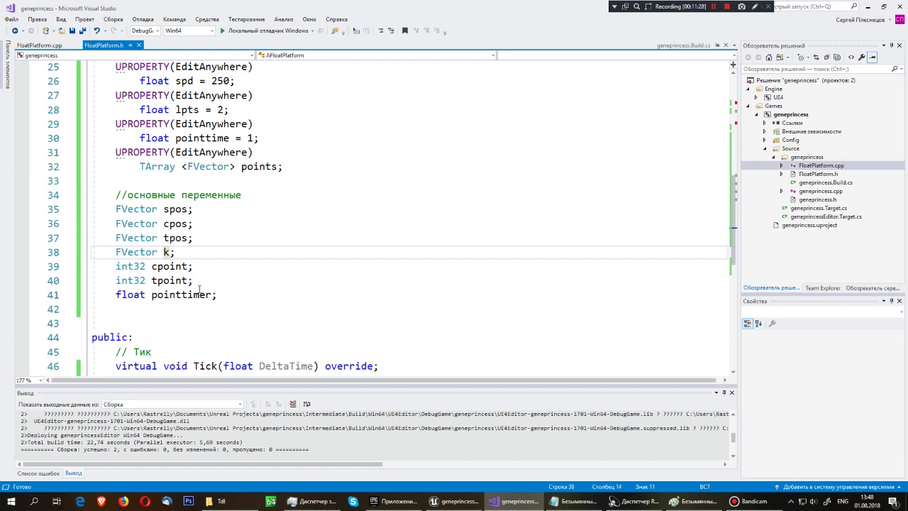
{"action": "left_click", "coordinate": [163, 267]}
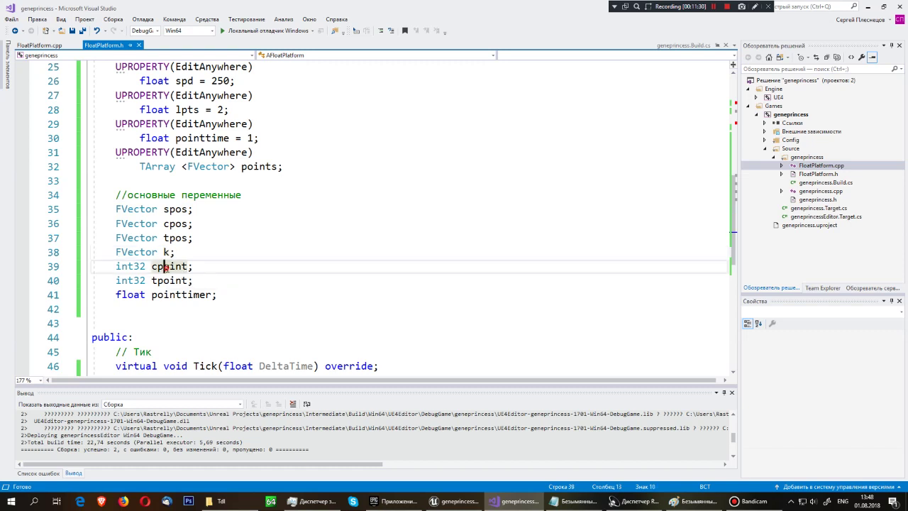
{"action": "left_click", "coordinate": [163, 281]}
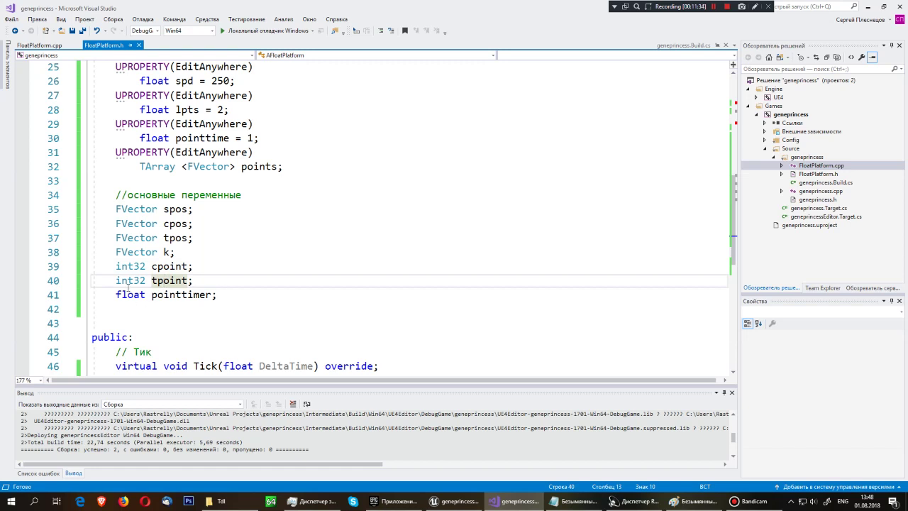
{"action": "left_click", "coordinate": [177, 295]}
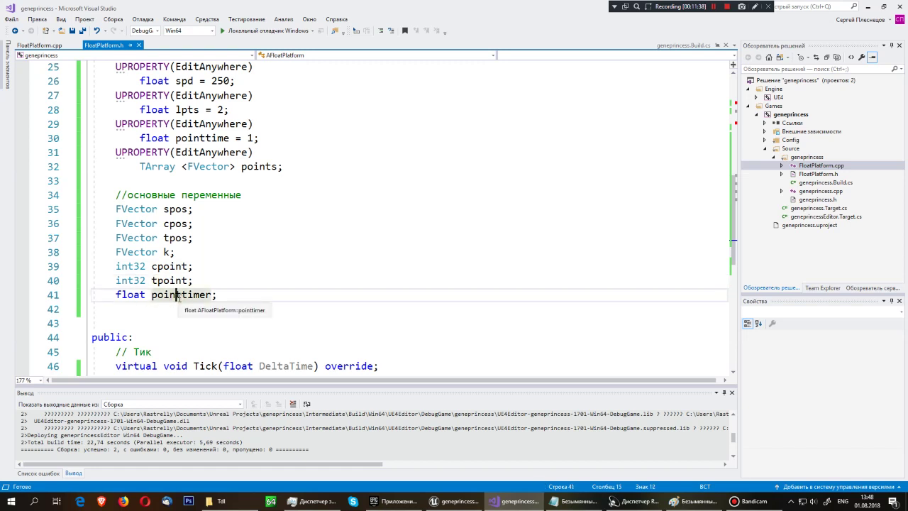
{"action": "scroll", "coordinate": [179, 298], "scroll_direction": "down", "scroll_amount": 1}
{"action": "scroll", "coordinate": [179, 298], "scroll_direction": "down", "scroll_amount": 1}
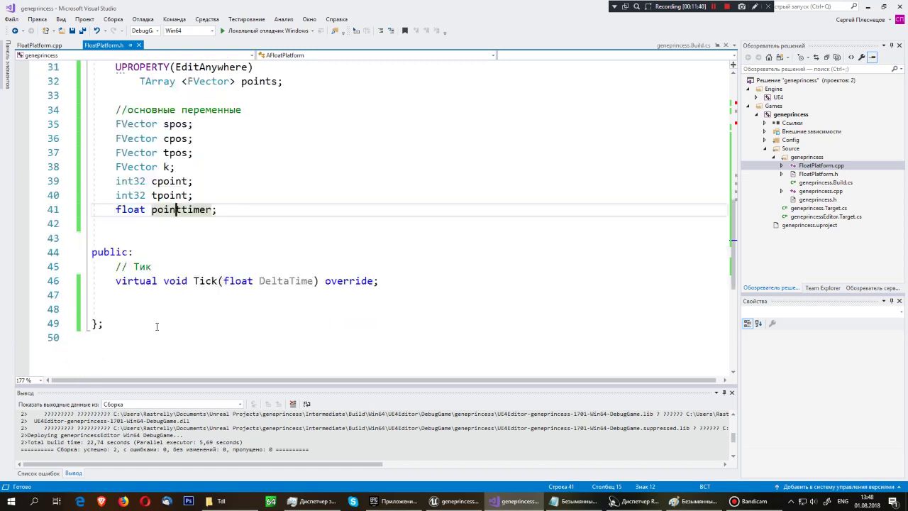
{"action": "left_click", "coordinate": [158, 291]}
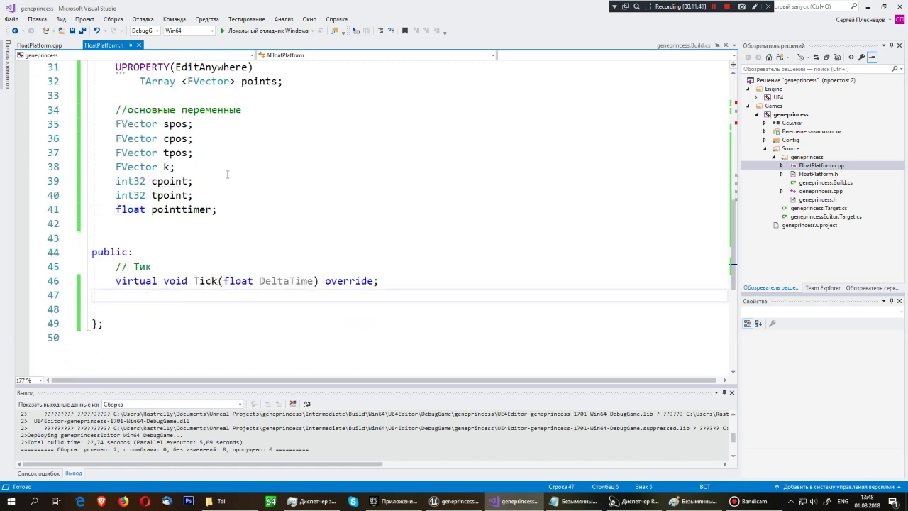
{"action": "left_click", "coordinate": [47, 44]}
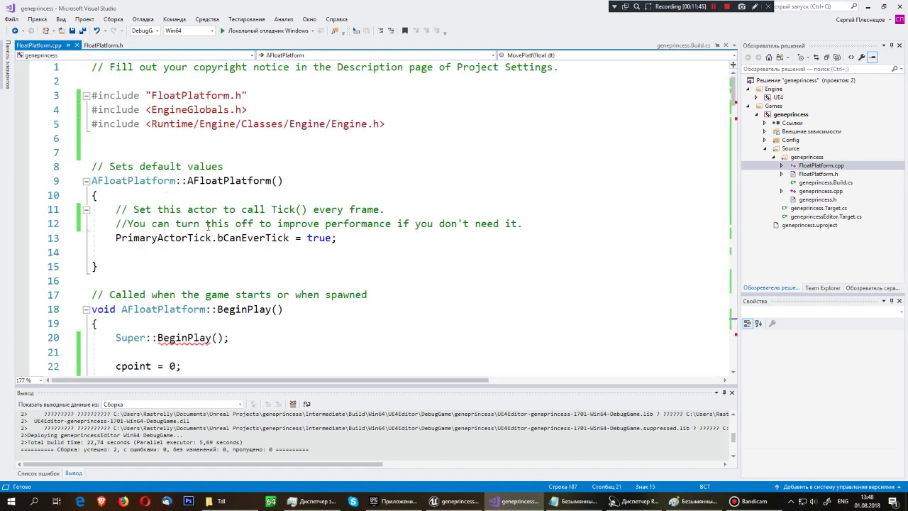
{"action": "left_click", "coordinate": [268, 92]}
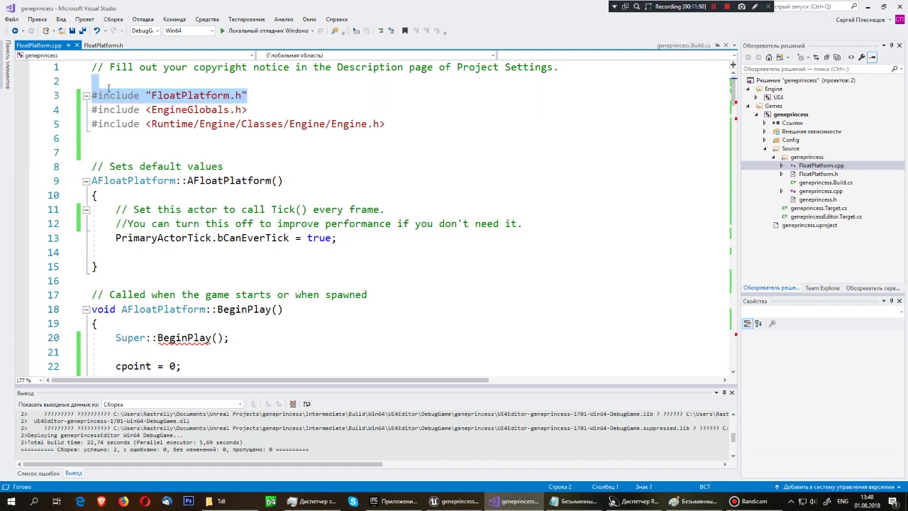
{"action": "left_click", "coordinate": [389, 124]}
{"action": "left_click_drag", "start_coordinate": [388, 123], "coordinate": [80, 110]}
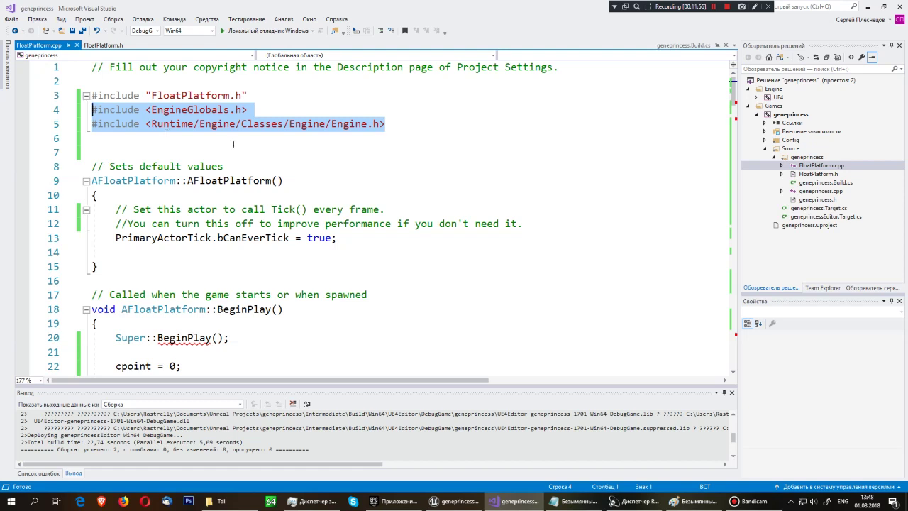
{"action": "left_click", "coordinate": [405, 123]}
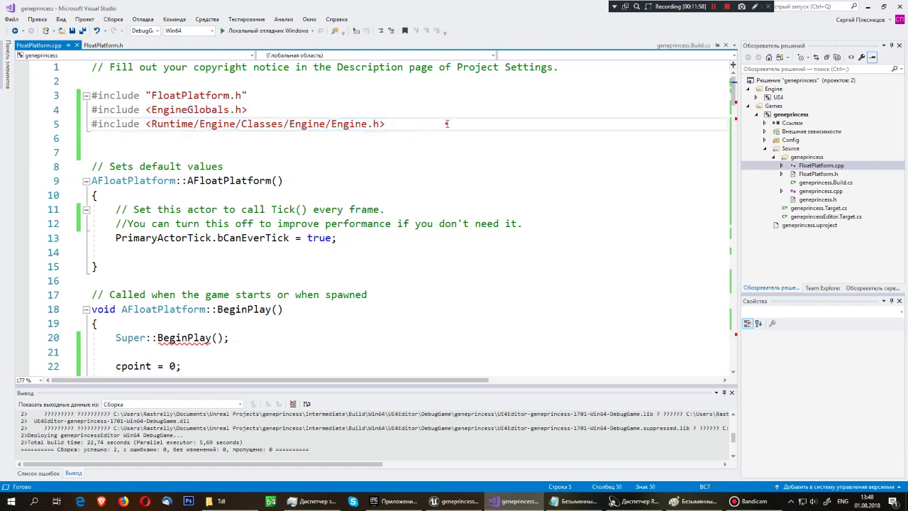
{"action": "left_click_drag", "start_coordinate": [447, 123], "coordinate": [91, 109]}
{"action": "left_click", "coordinate": [427, 124]}
{"action": "scroll", "coordinate": [427, 124], "scroll_direction": "down", "scroll_amount": 2}
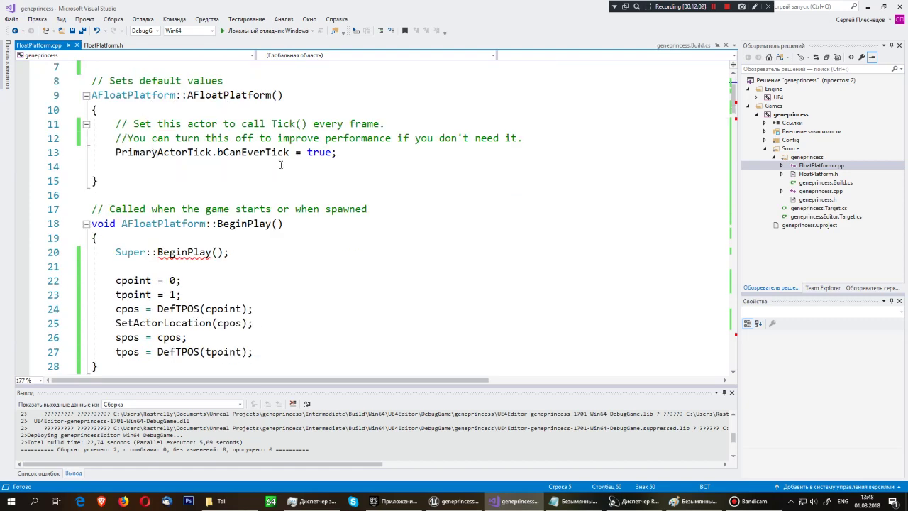
{"action": "left_click_drag", "start_coordinate": [171, 180], "coordinate": [52, 96]}
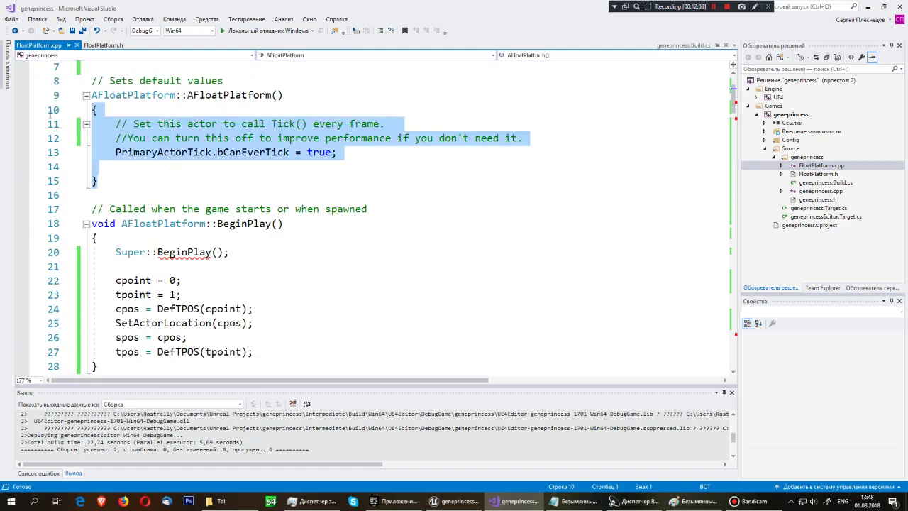
{"action": "left_click_drag", "start_coordinate": [128, 168], "coordinate": [168, 138]}
{"action": "left_click", "coordinate": [128, 168]}
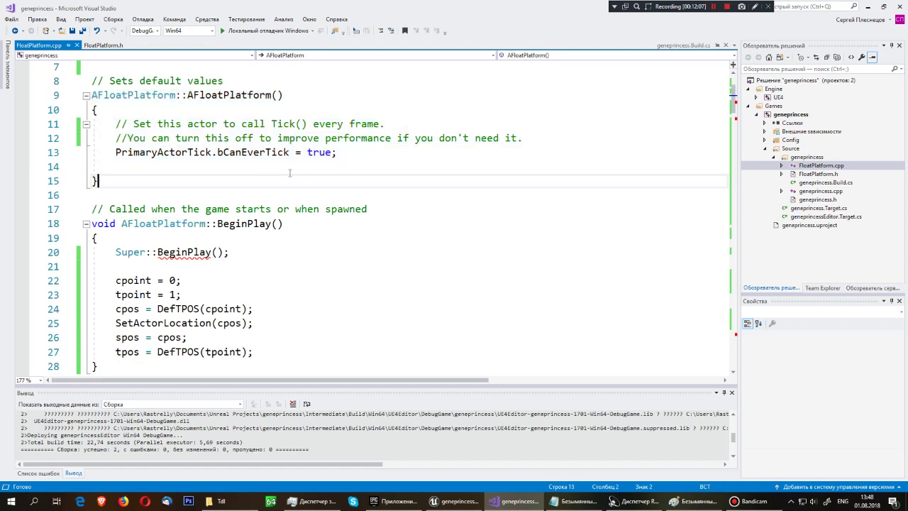
{"action": "scroll", "coordinate": [290, 172], "scroll_direction": "down", "scroll_amount": 1}
{"action": "left_click_drag", "start_coordinate": [116, 109], "coordinate": [353, 111]}
{"action": "left_click", "coordinate": [353, 111]}
{"action": "scroll", "coordinate": [322, 157], "scroll_direction": "down", "scroll_amount": 2}
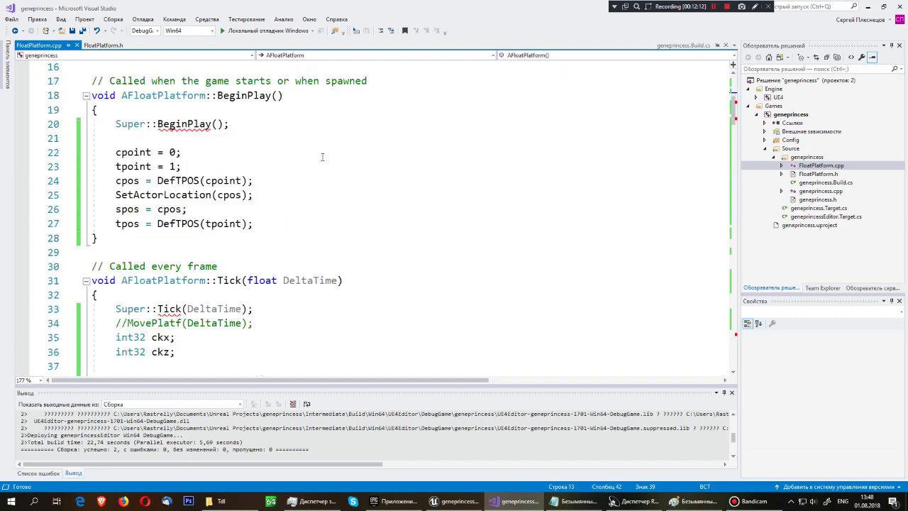
{"action": "left_click_drag", "start_coordinate": [115, 124], "coordinate": [229, 124]}
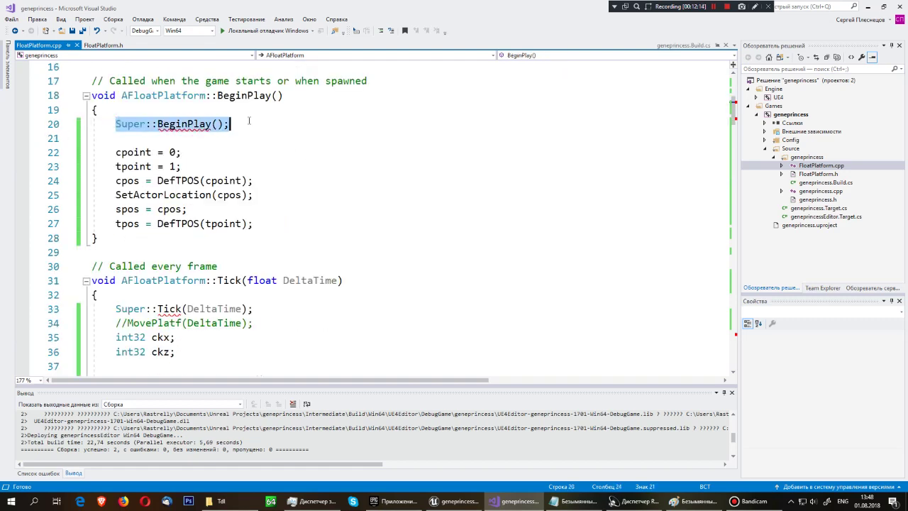
{"action": "left_click", "coordinate": [258, 140]}
{"action": "left_click", "coordinate": [259, 124]}
{"action": "key", "text": "shift+Home"}
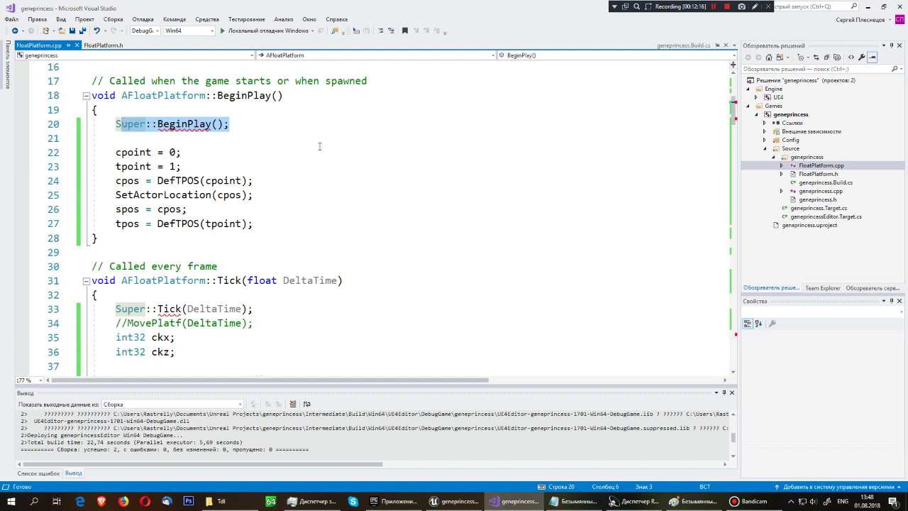
{"action": "left_click", "coordinate": [320, 146]}
{"action": "left_click", "coordinate": [298, 307]}
{"action": "key", "text": "shift+Home"}
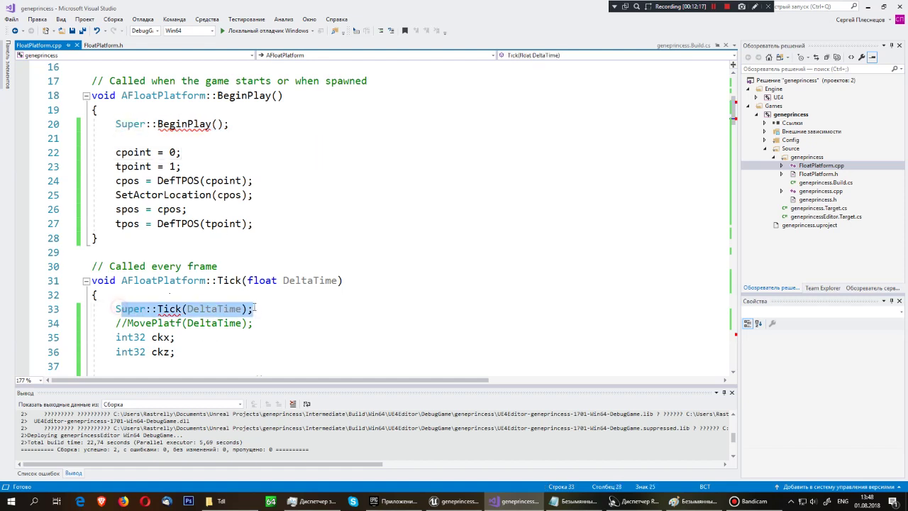
{"action": "left_click", "coordinate": [298, 307]}
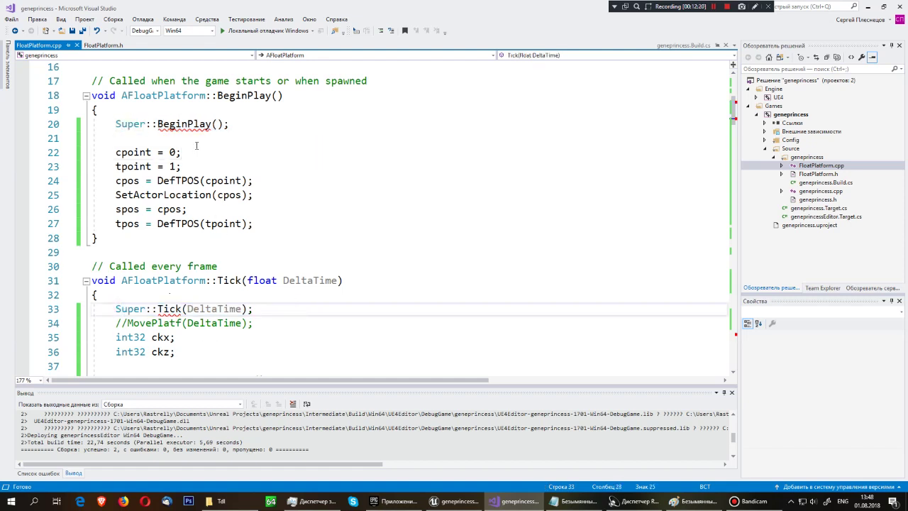
{"action": "left_click", "coordinate": [113, 153]}
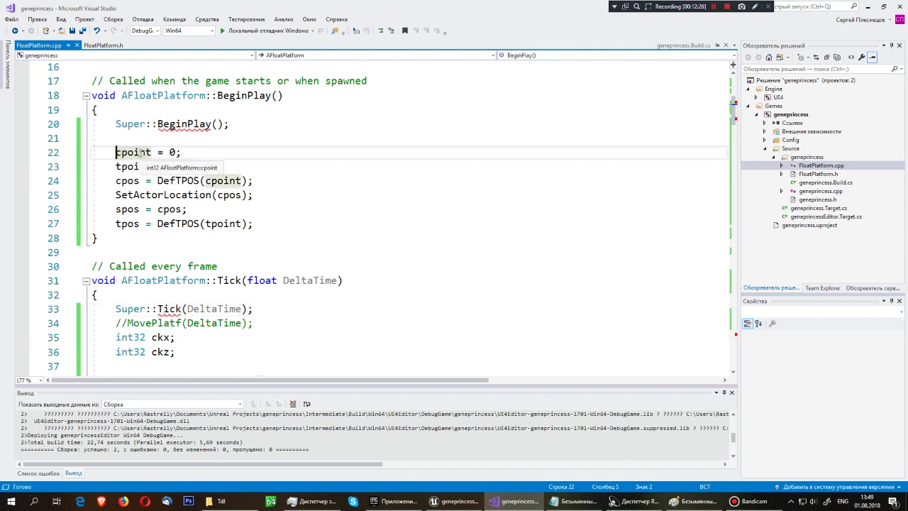
{"action": "left_click", "coordinate": [191, 150]}
{"action": "left_click", "coordinate": [116, 152], "text": "shift"}
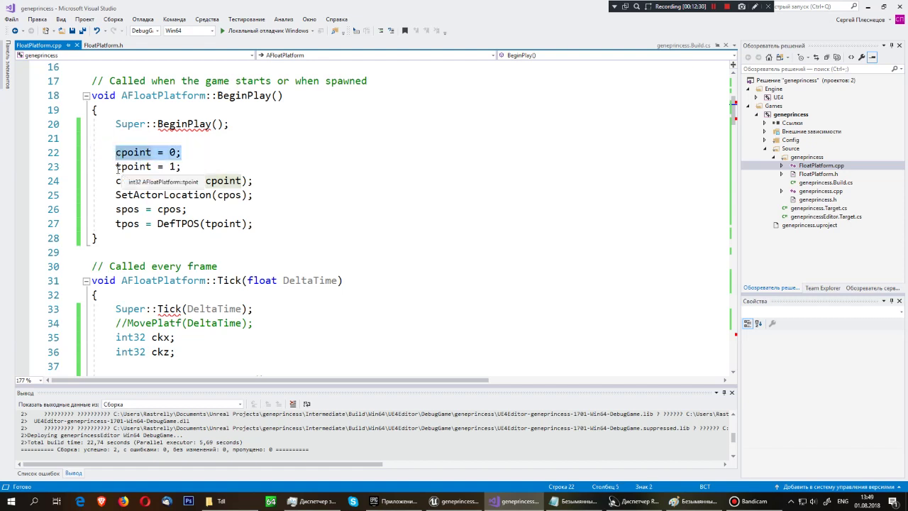
{"action": "left_click", "coordinate": [117, 166]}
{"action": "key", "text": "Delete"}
{"action": "type", "text": "t"}
{"action": "left_click_drag", "start_coordinate": [115, 166], "coordinate": [183, 166]}
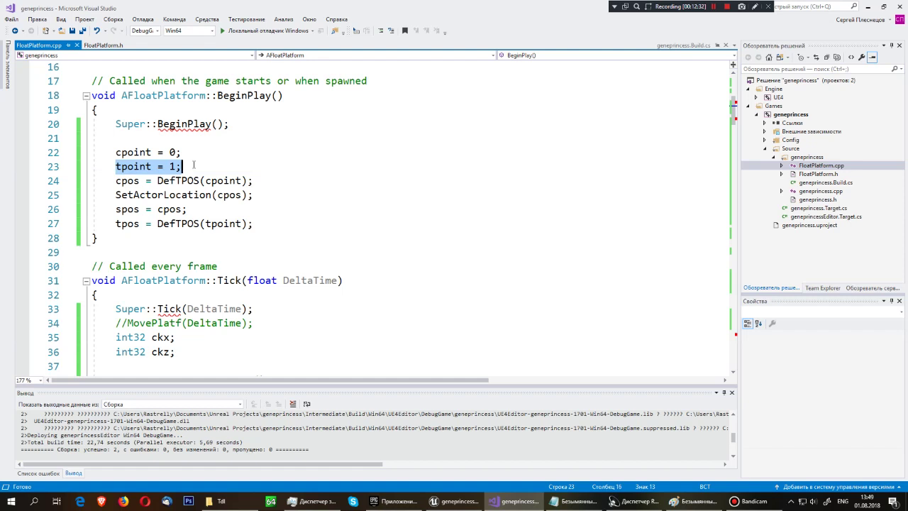
{"action": "left_click", "coordinate": [193, 164]}
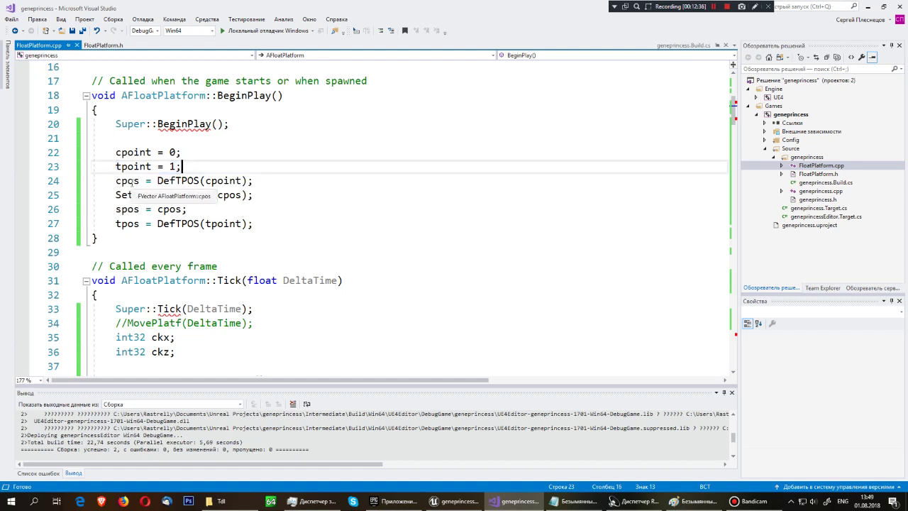
{"action": "double_click", "coordinate": [223, 180]}
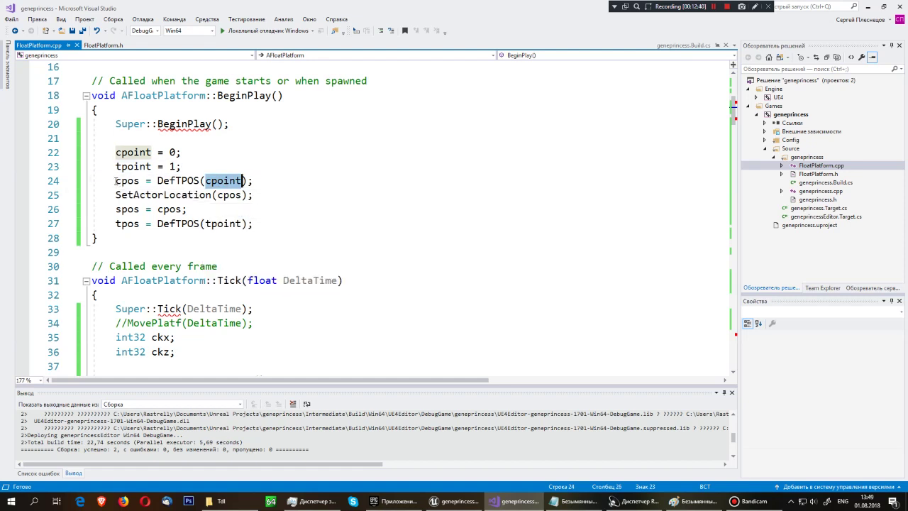
{"action": "left_click_drag", "start_coordinate": [116, 181], "coordinate": [141, 181]}
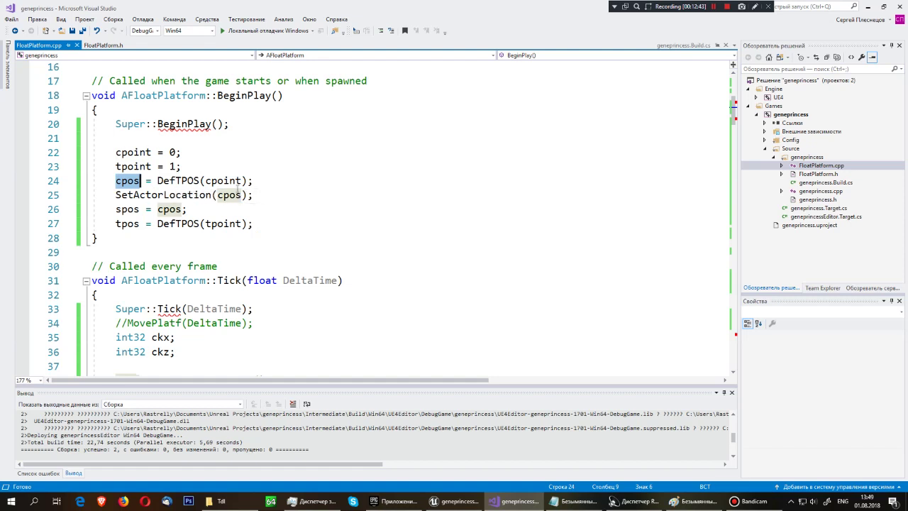
{"action": "double_click", "coordinate": [179, 181]}
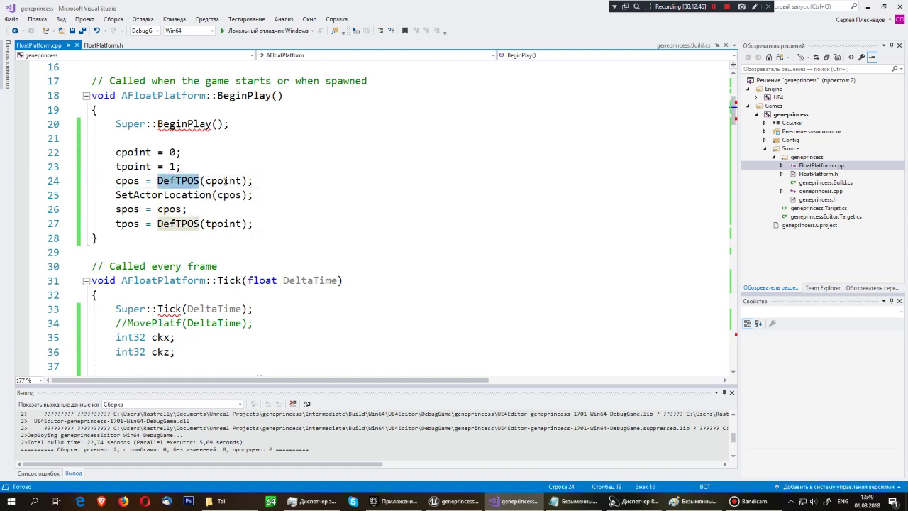
{"action": "double_click", "coordinate": [221, 180]}
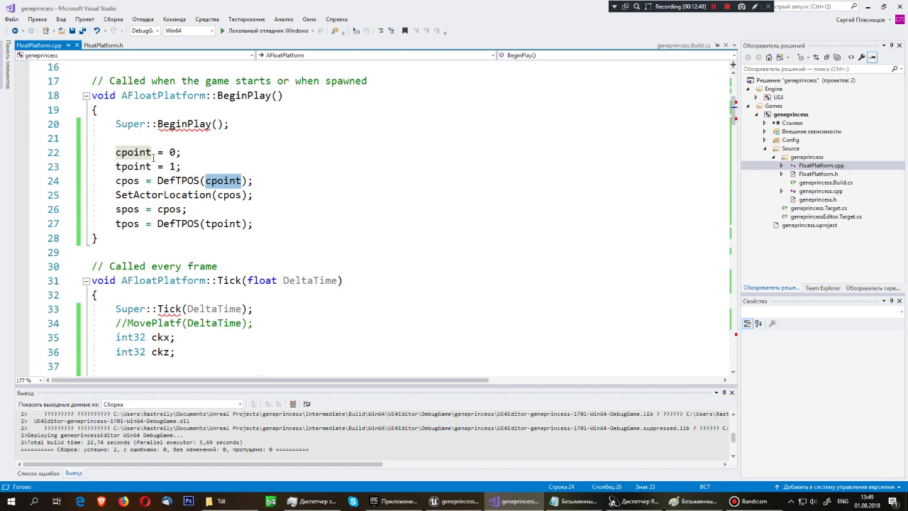
{"action": "scroll", "coordinate": [173, 149], "scroll_direction": "down", "scroll_amount": 8}
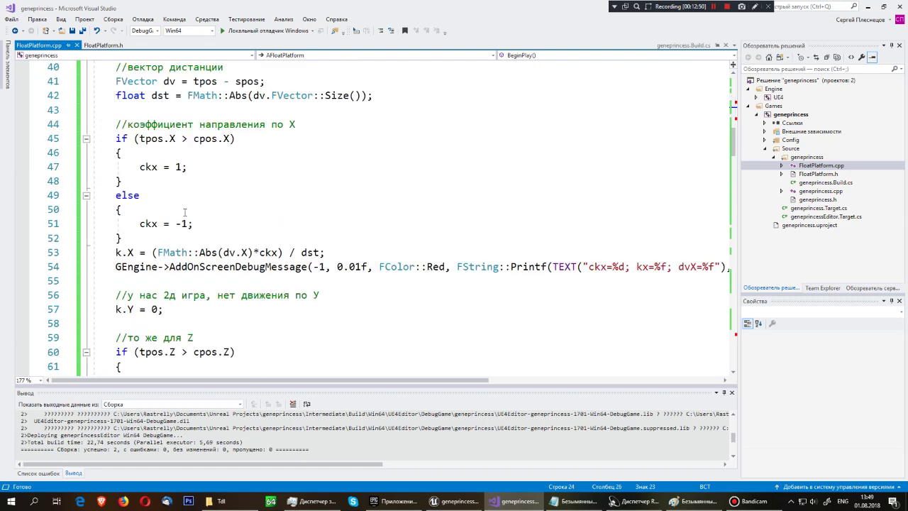
{"action": "scroll", "coordinate": [185, 170], "scroll_direction": "down", "scroll_amount": 17}
{"action": "scroll", "coordinate": [195, 195], "scroll_direction": "down", "scroll_amount": 10}
{"action": "scroll", "coordinate": [207, 223], "scroll_direction": "down", "scroll_amount": 12}
{"action": "scroll", "coordinate": [208, 223], "scroll_direction": "down", "scroll_amount": 14}
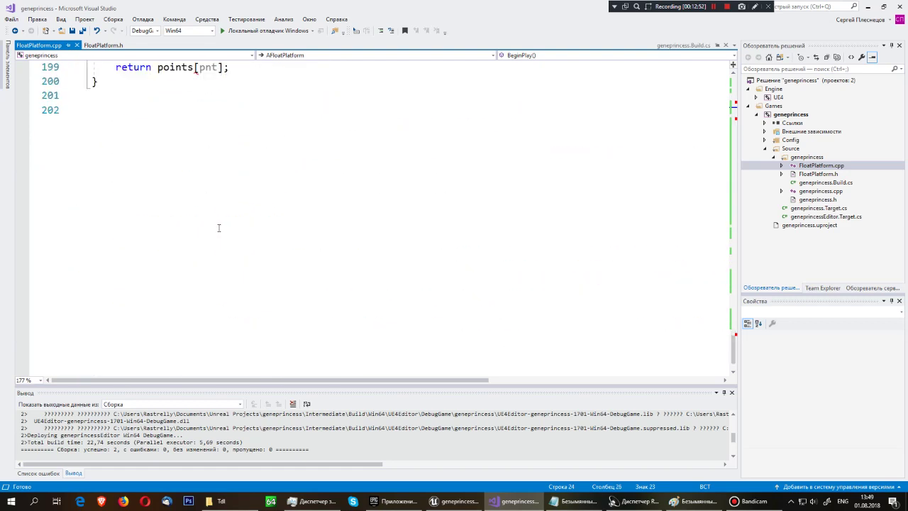
{"action": "scroll", "coordinate": [210, 233], "scroll_direction": "up", "scroll_amount": 5}
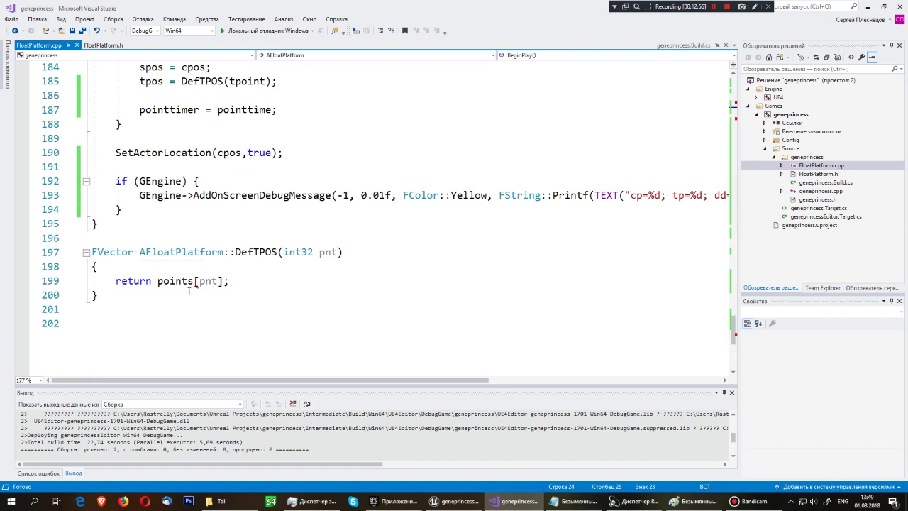
{"action": "left_click", "coordinate": [152, 281]}
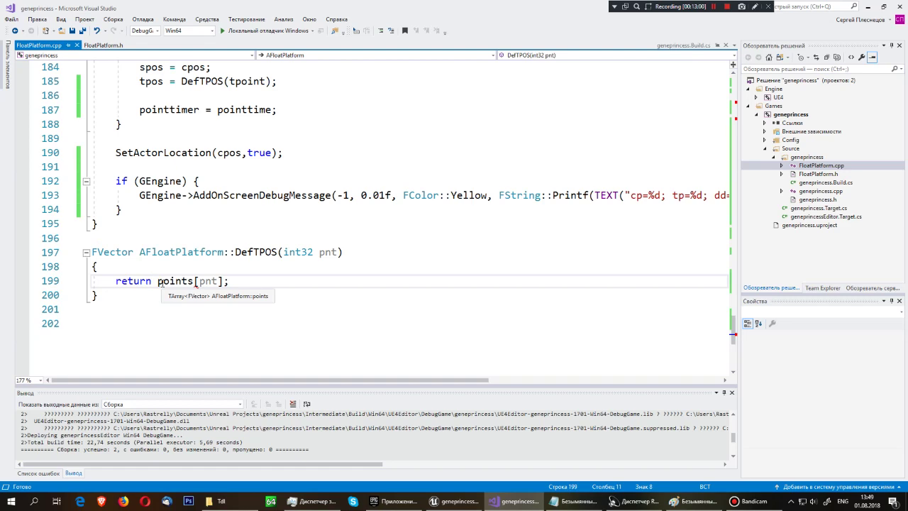
{"action": "scroll", "coordinate": [160, 282], "scroll_direction": "up", "scroll_amount": 10}
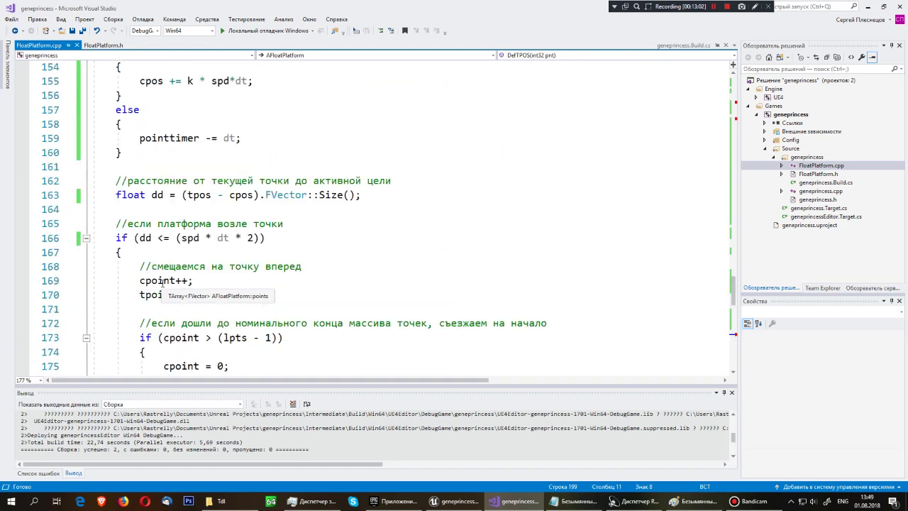
{"action": "scroll", "coordinate": [161, 283], "scroll_direction": "up", "scroll_amount": 14}
{"action": "scroll", "coordinate": [161, 283], "scroll_direction": "up", "scroll_amount": 15}
{"action": "scroll", "coordinate": [163, 284], "scroll_direction": "up", "scroll_amount": 10}
{"action": "scroll", "coordinate": [162, 283], "scroll_direction": "up", "scroll_amount": 7}
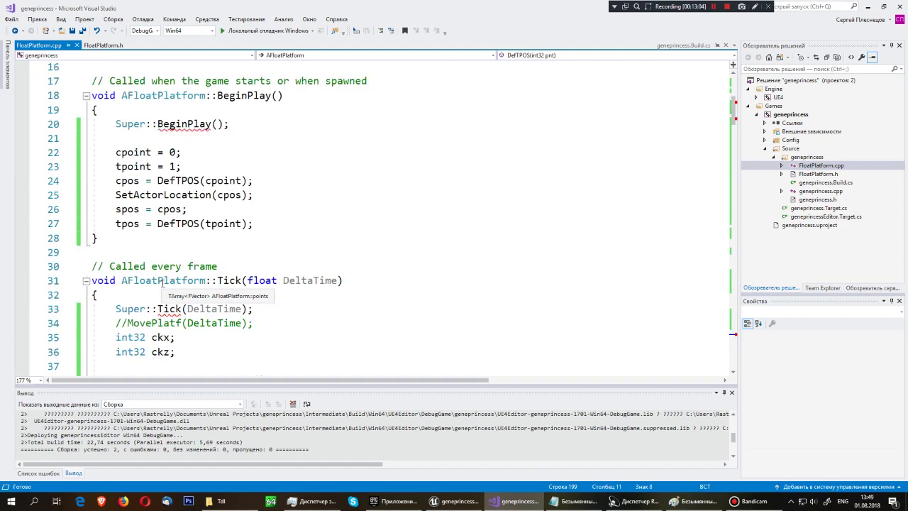
{"action": "scroll", "coordinate": [162, 284], "scroll_direction": "down", "scroll_amount": 5}
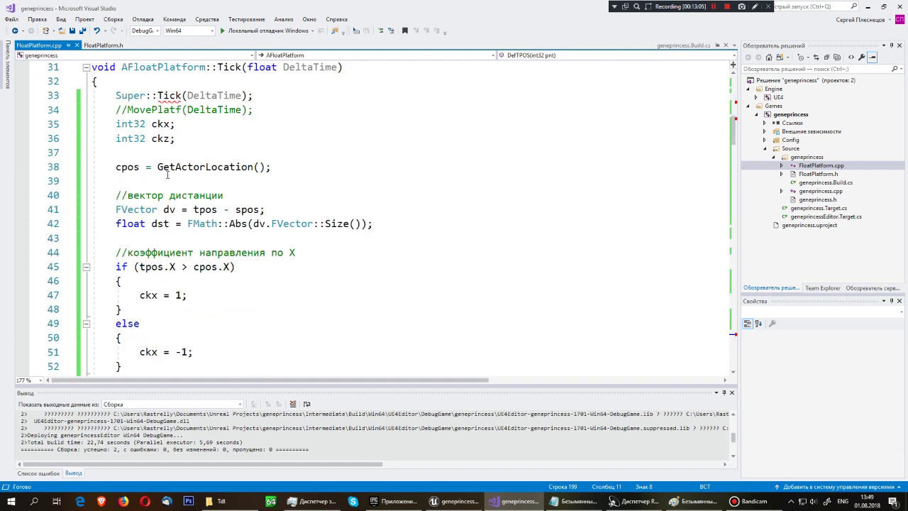
{"action": "scroll", "coordinate": [150, 161], "scroll_direction": "up", "scroll_amount": 1}
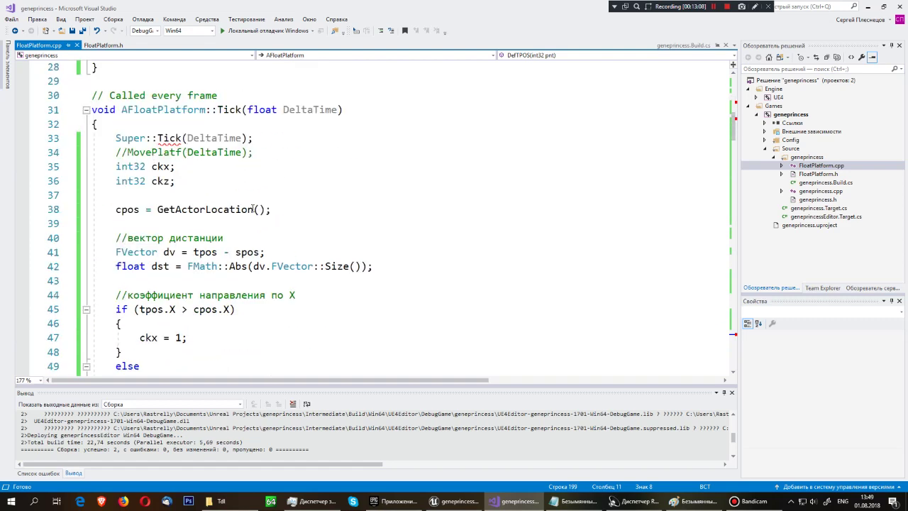
{"action": "scroll", "coordinate": [253, 208], "scroll_direction": "up", "scroll_amount": 5}
{"action": "mouse_move", "coordinate": [125, 235]}
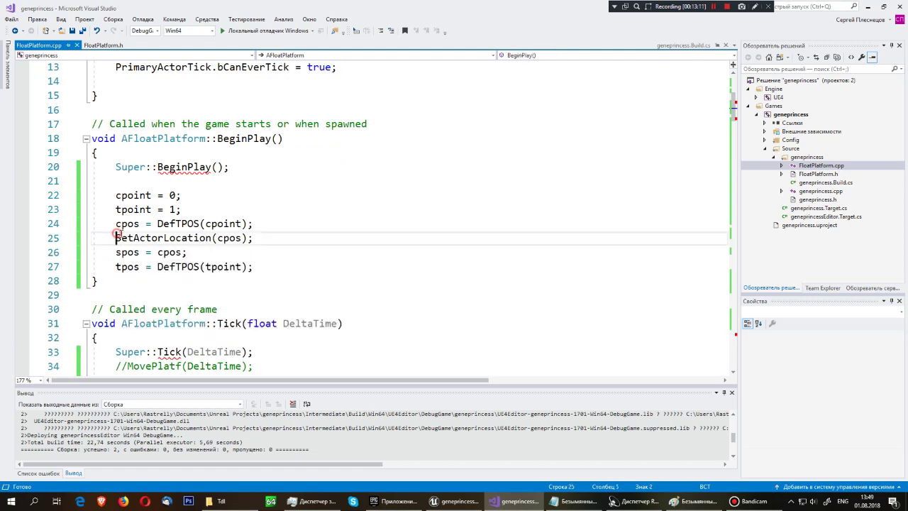
{"action": "left_click_drag", "start_coordinate": [117, 238], "coordinate": [255, 238]}
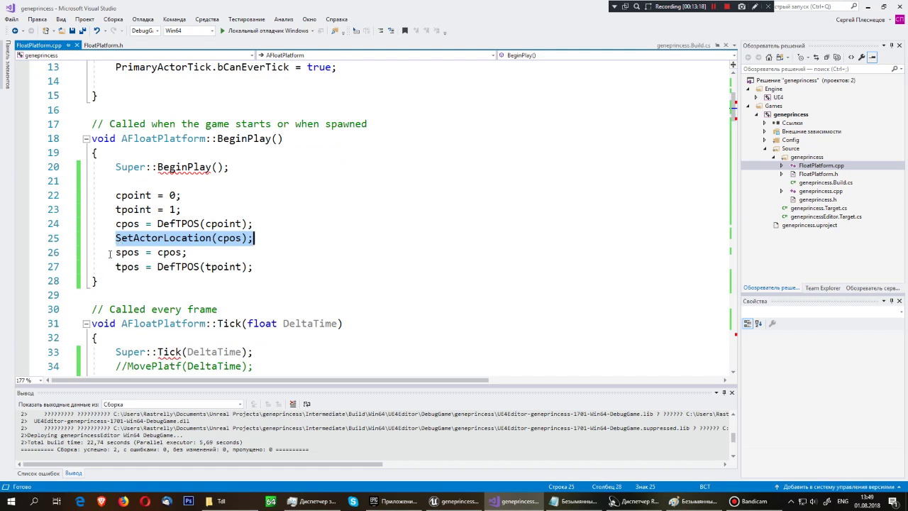
{"action": "key", "text": "Delete"}
{"action": "type", "text": "s"}
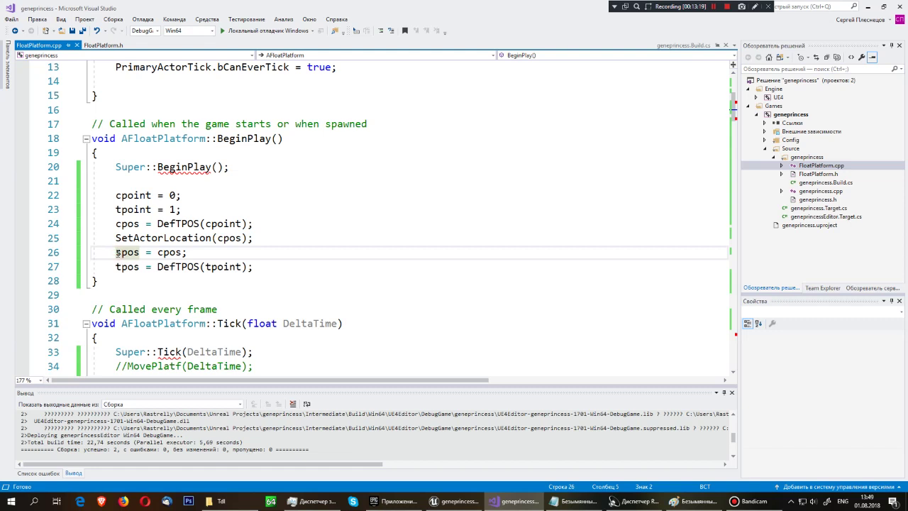
{"action": "left_click_drag", "start_coordinate": [116, 253], "coordinate": [201, 253]}
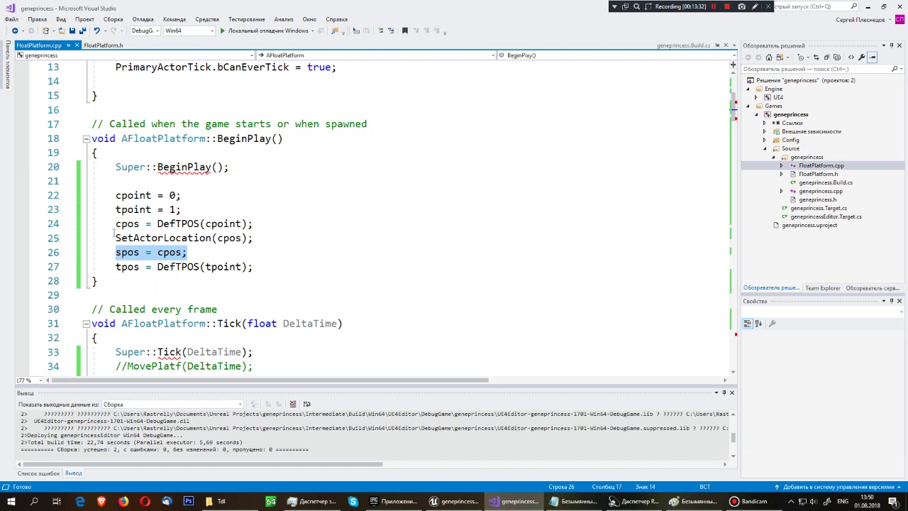
{"action": "scroll", "coordinate": [121, 269], "scroll_direction": "down", "scroll_amount": 3}
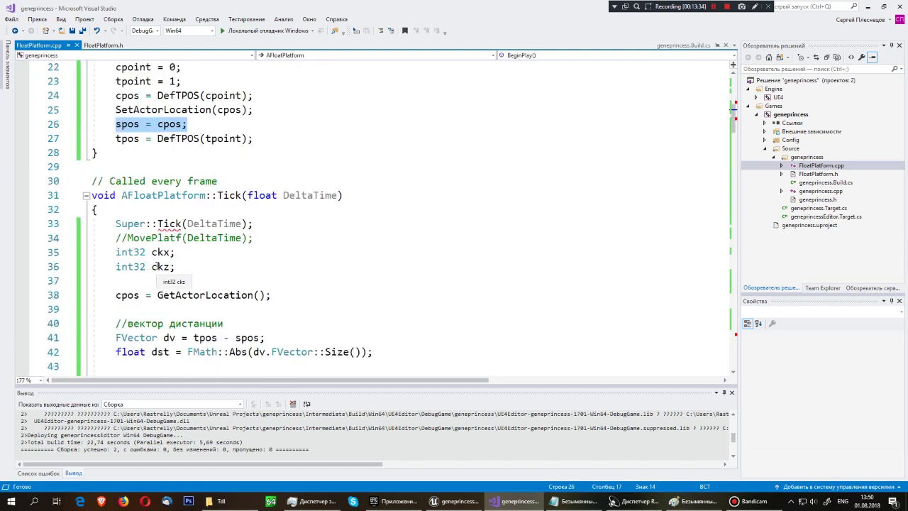
{"action": "left_click_drag", "start_coordinate": [273, 223], "coordinate": [116, 224]}
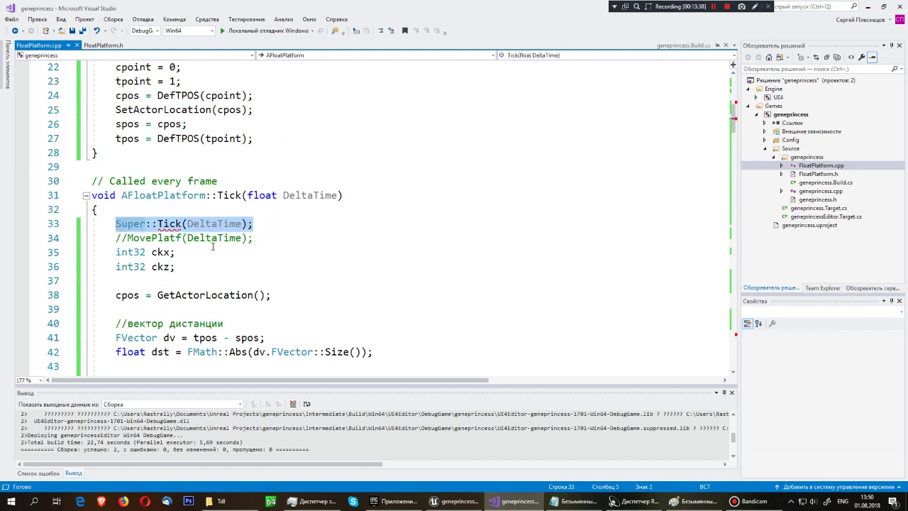
{"action": "scroll", "coordinate": [215, 256], "scroll_direction": "down", "scroll_amount": 1}
{"action": "left_click_drag", "start_coordinate": [177, 224], "coordinate": [186, 217]}
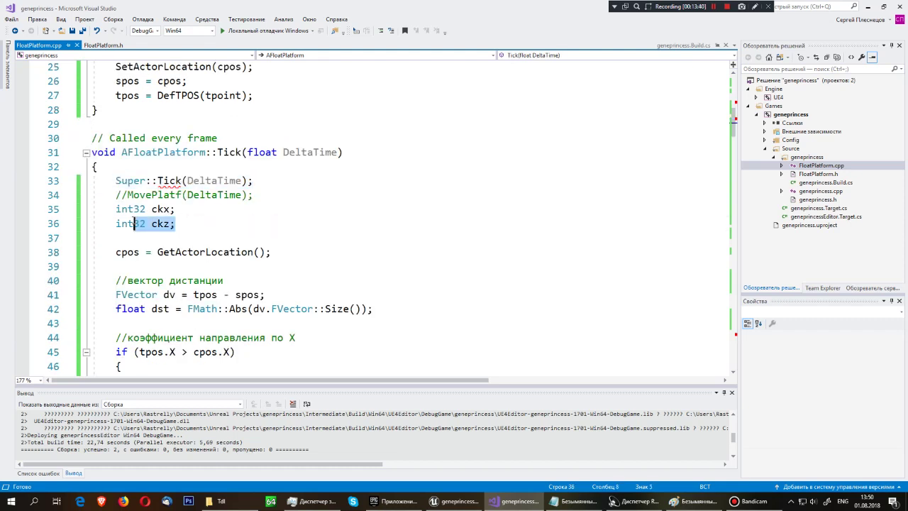
{"action": "left_click", "coordinate": [186, 219]}
{"action": "scroll", "coordinate": [185, 223], "scroll_direction": "down", "scroll_amount": 1}
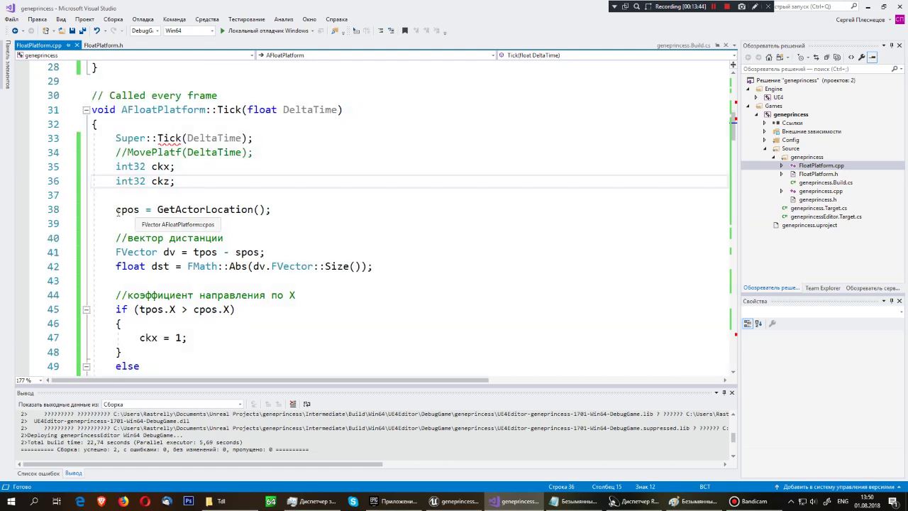
{"action": "left_click", "coordinate": [115, 210]}
{"action": "left_click_drag", "start_coordinate": [115, 210], "coordinate": [141, 210]}
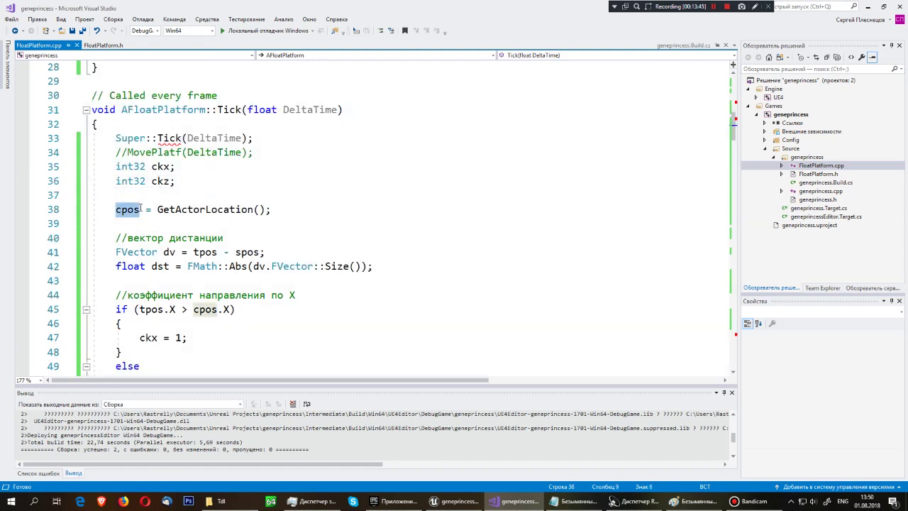
{"action": "left_click", "coordinate": [186, 226]}
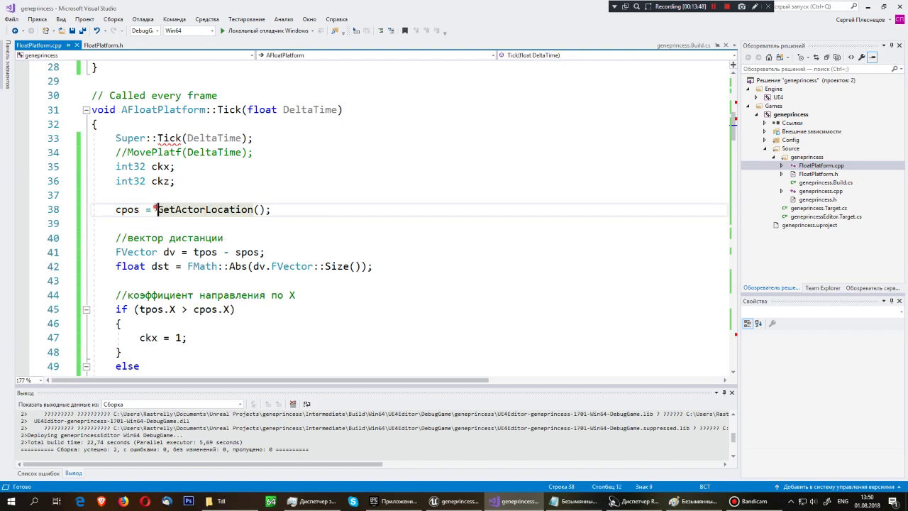
{"action": "left_click_drag", "start_coordinate": [156, 210], "coordinate": [274, 210]}
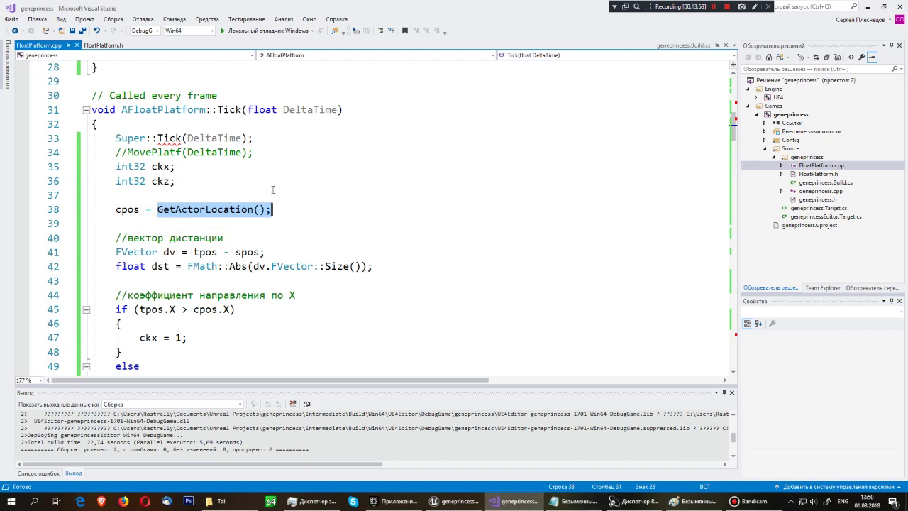
{"action": "scroll", "coordinate": [272, 190], "scroll_direction": "down", "scroll_amount": 1}
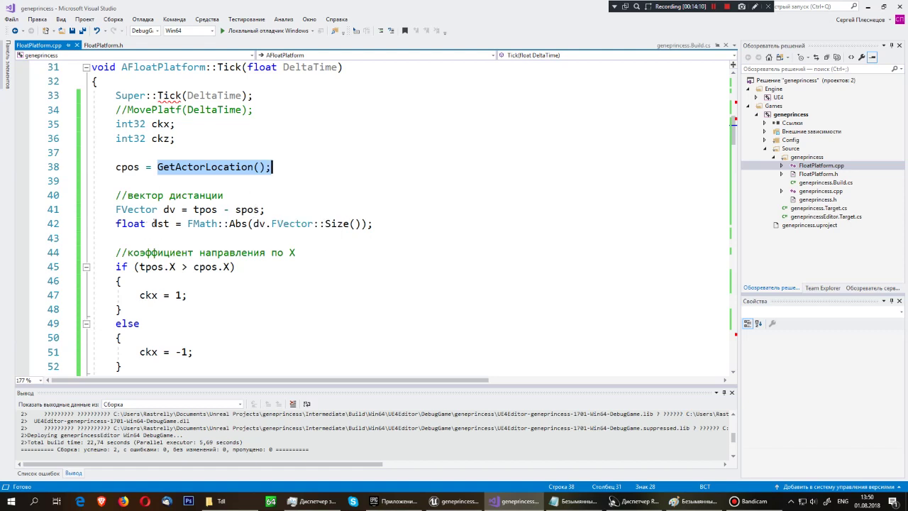
{"action": "mouse_move", "coordinate": [254, 224]}
{"action": "left_click_drag", "start_coordinate": [254, 224], "coordinate": [356, 223]}
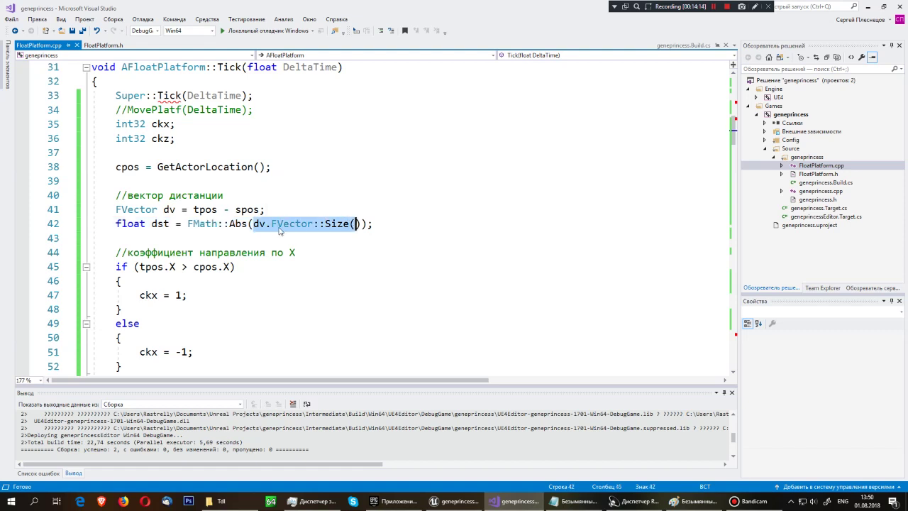
{"action": "left_click", "coordinate": [302, 235]}
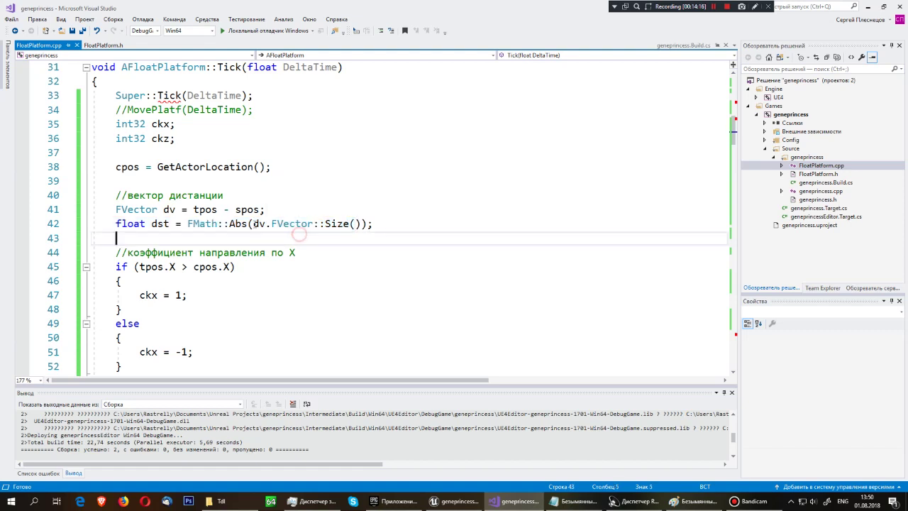
{"action": "left_click", "coordinate": [259, 224]}
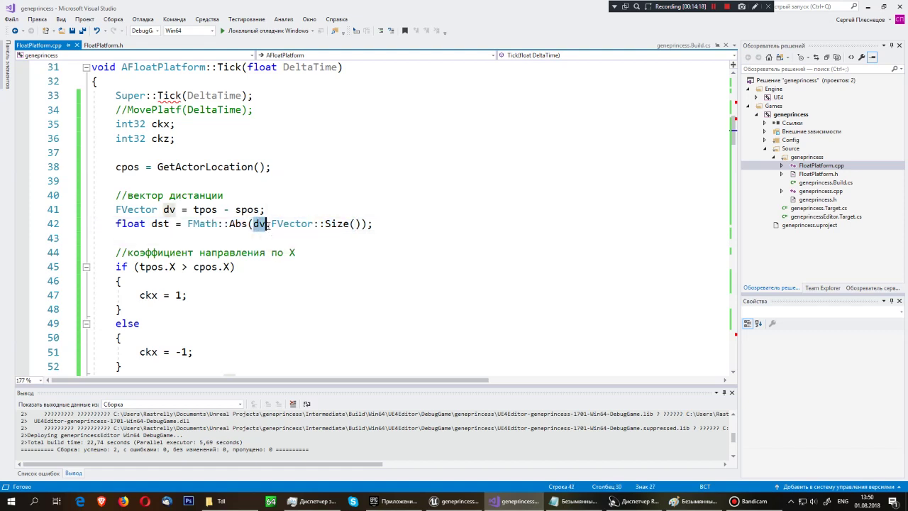
{"action": "mouse_move", "coordinate": [201, 224]}
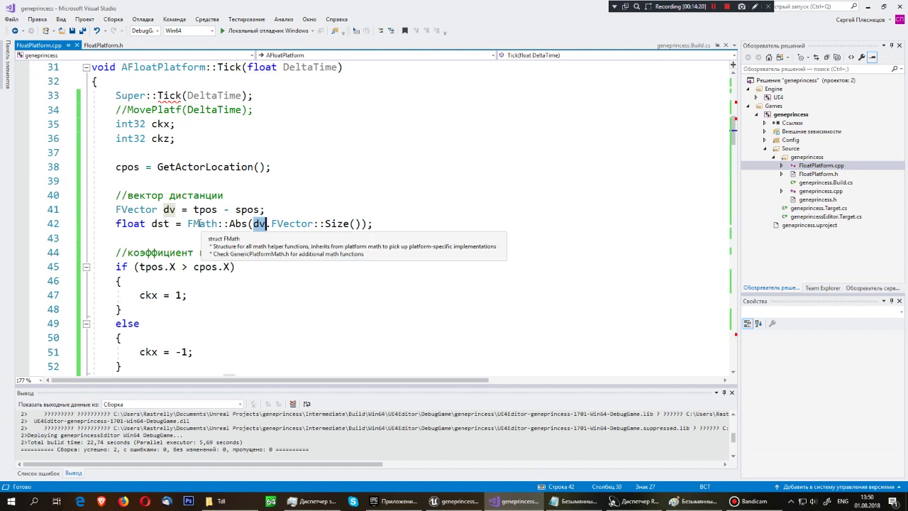
{"action": "mouse_move", "coordinate": [289, 220]}
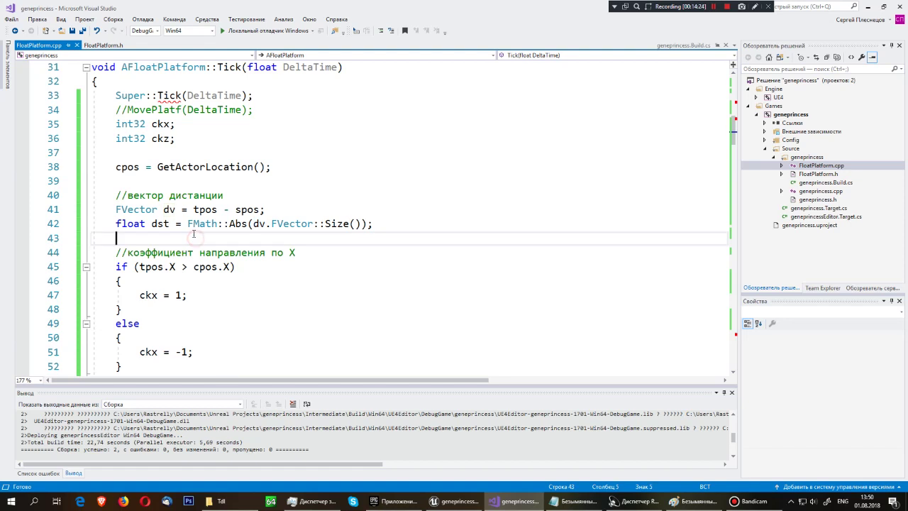
{"action": "left_click_drag", "start_coordinate": [187, 224], "coordinate": [248, 224]}
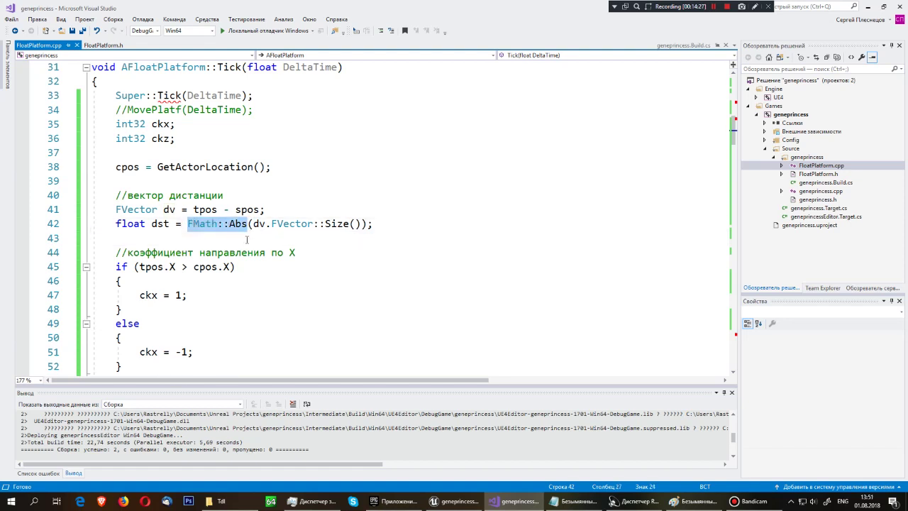
{"action": "left_click", "coordinate": [247, 240]}
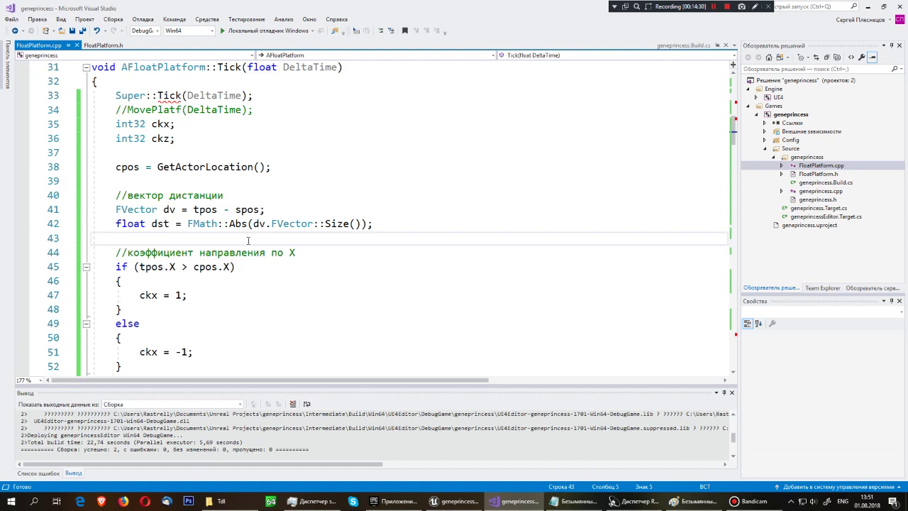
{"action": "scroll", "coordinate": [249, 241], "scroll_direction": "down", "scroll_amount": 1}
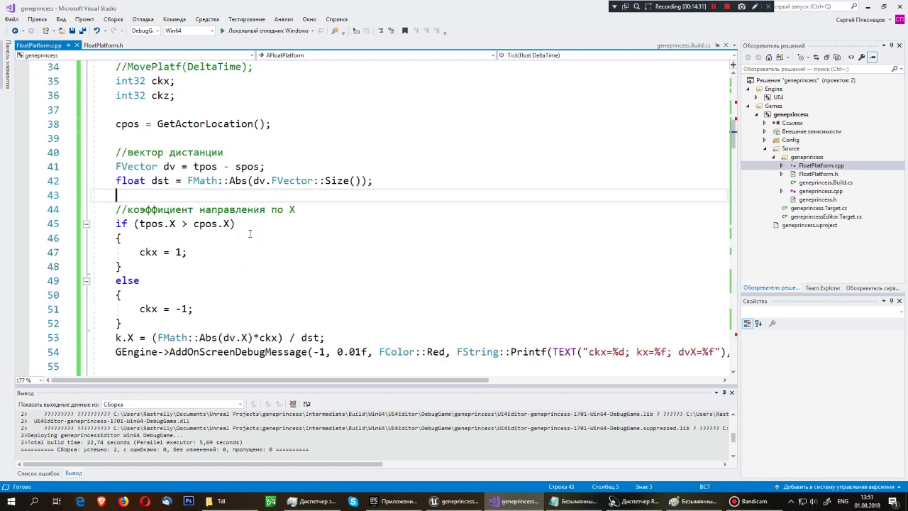
{"action": "scroll", "coordinate": [250, 233], "scroll_direction": "down", "scroll_amount": 1}
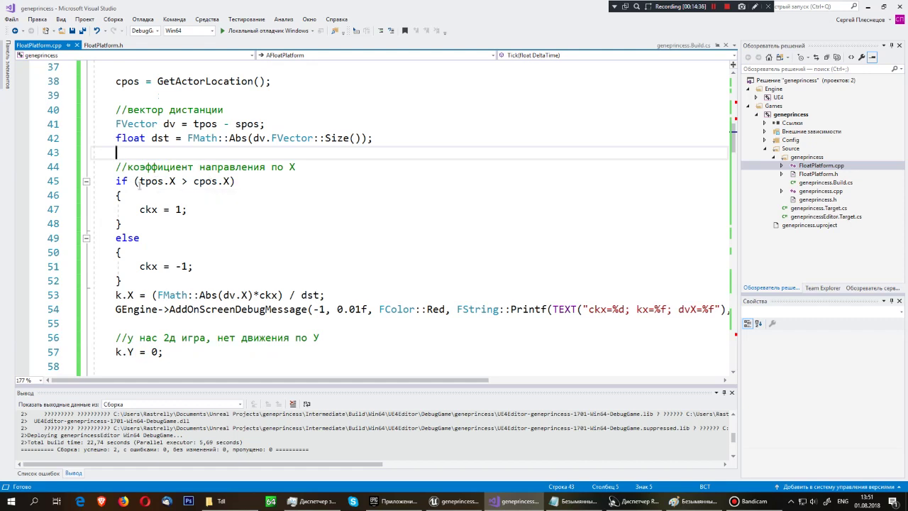
{"action": "mouse_move", "coordinate": [140, 184]}
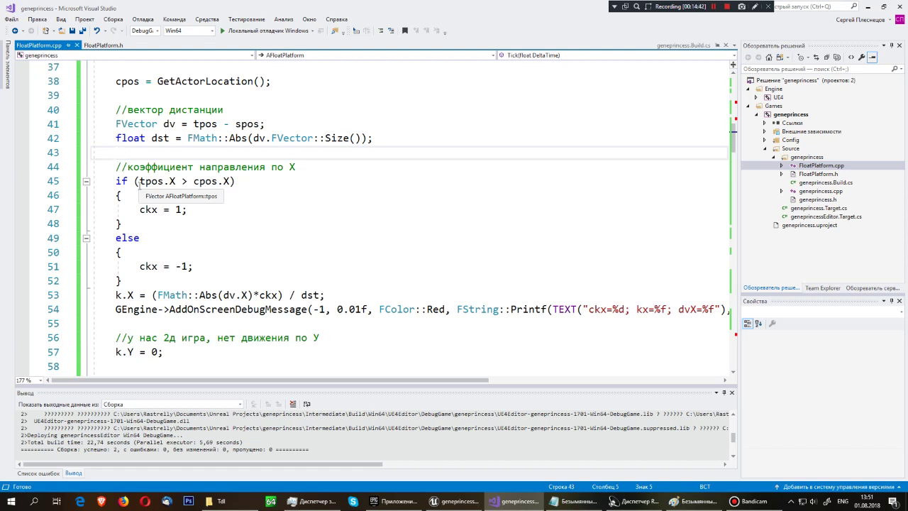
{"action": "left_click", "coordinate": [199, 211]}
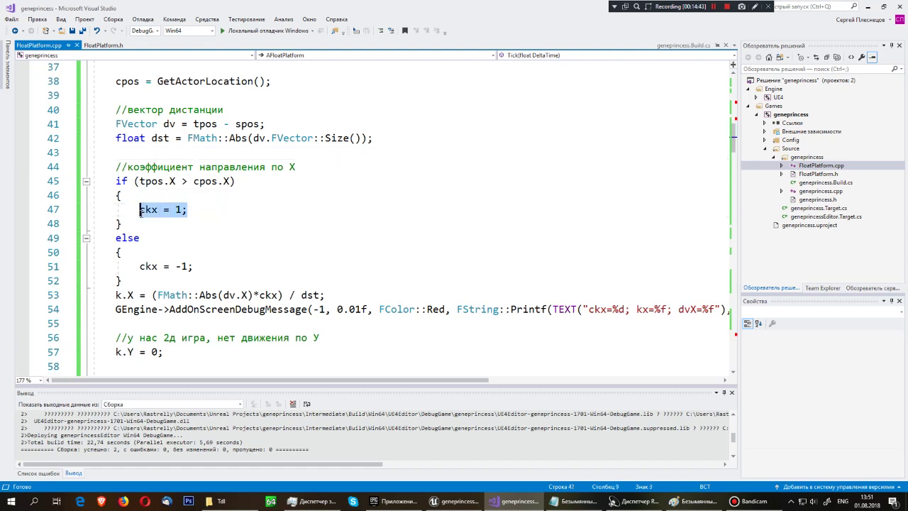
{"action": "left_click", "coordinate": [203, 267]}
{"action": "left_click_drag", "start_coordinate": [202, 266], "coordinate": [140, 269]}
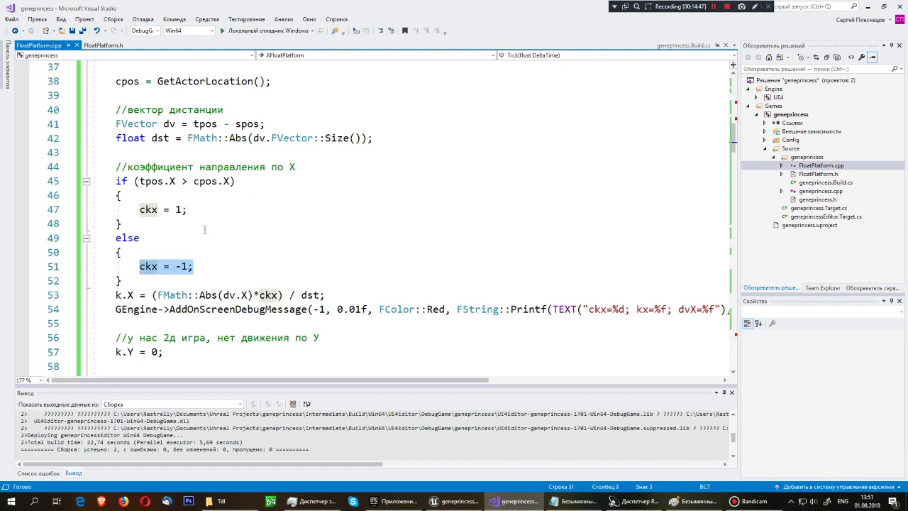
{"action": "scroll", "coordinate": [205, 229], "scroll_direction": "down", "scroll_amount": 1}
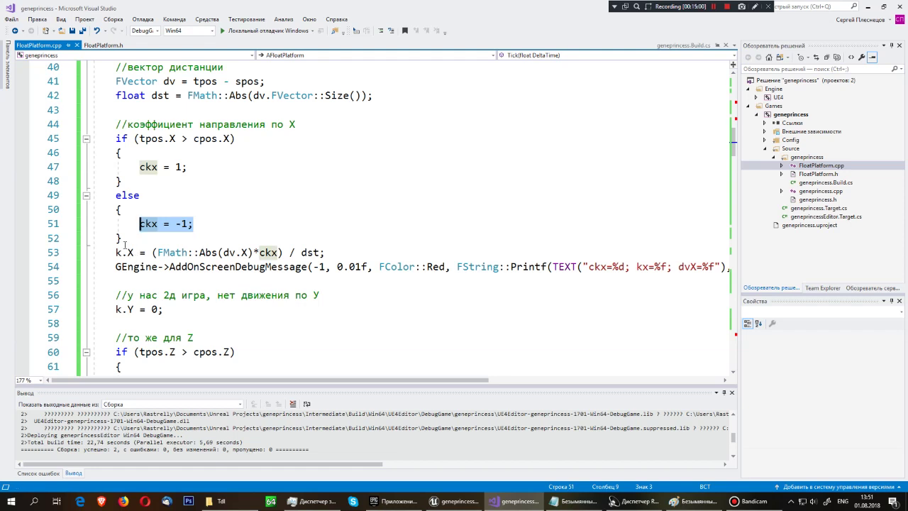
{"action": "left_click_drag", "start_coordinate": [115, 252], "coordinate": [134, 251]}
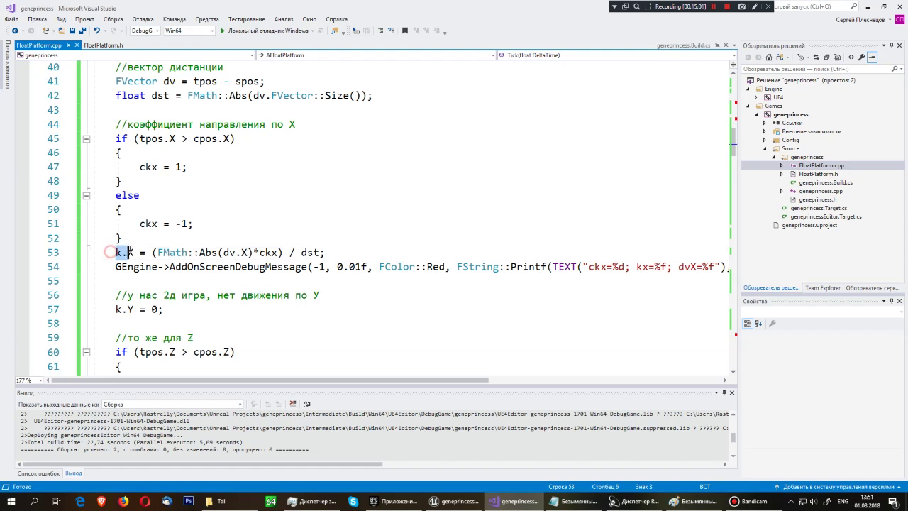
{"action": "left_click", "coordinate": [135, 278]}
{"action": "left_click", "coordinate": [140, 268]}
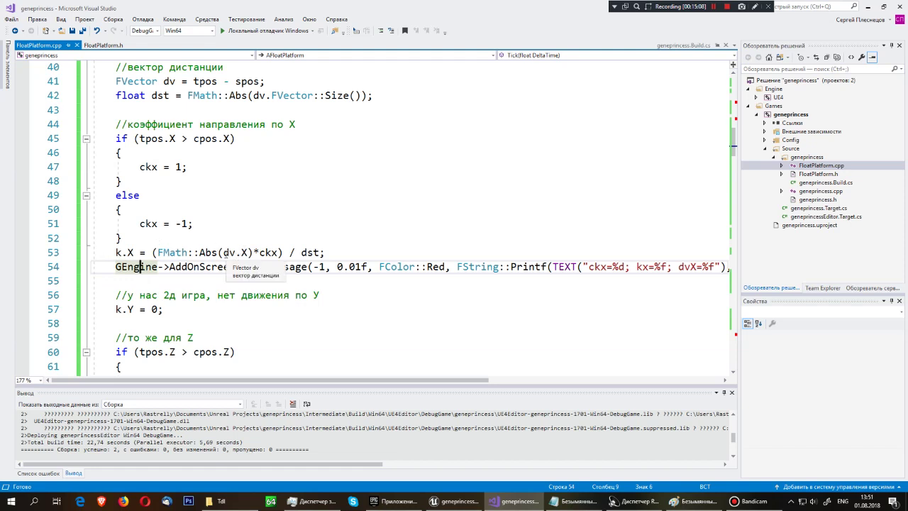
{"action": "left_click_drag", "start_coordinate": [224, 253], "coordinate": [281, 253]}
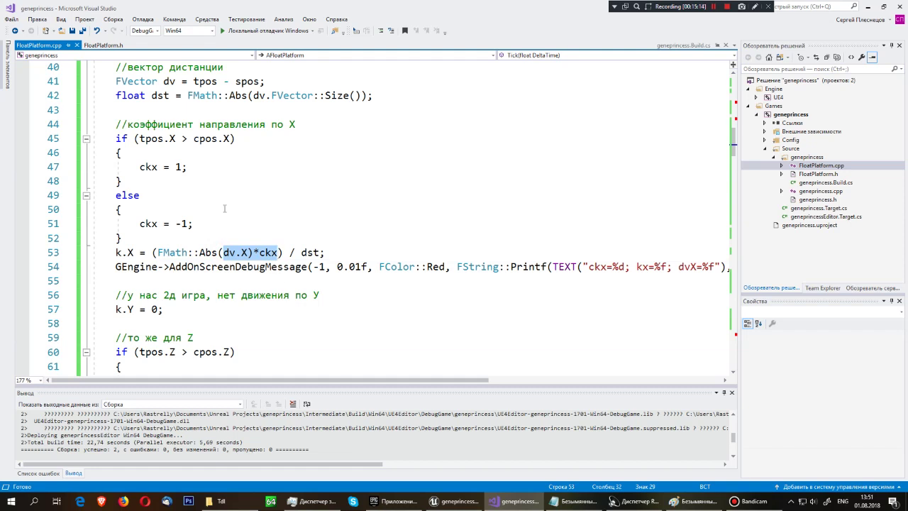
{"action": "double_click", "coordinate": [313, 252]}
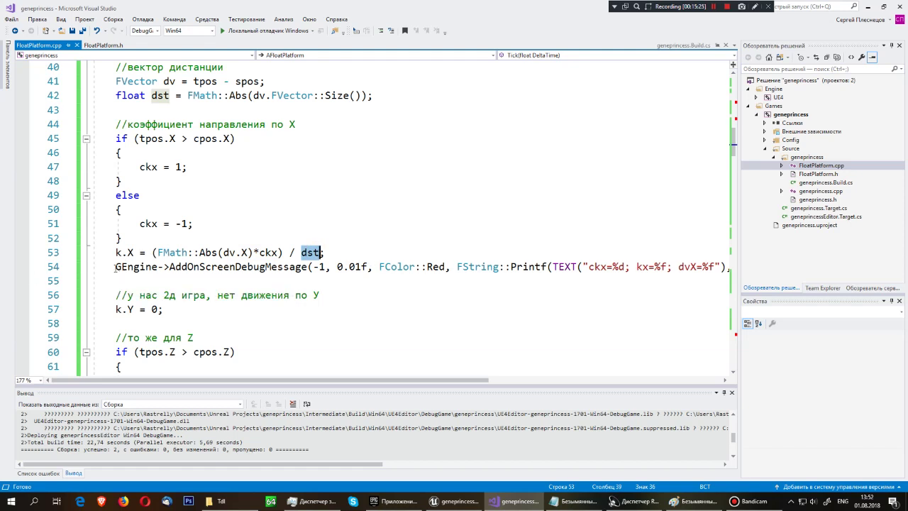
{"action": "left_click_drag", "start_coordinate": [116, 266], "coordinate": [326, 253]}
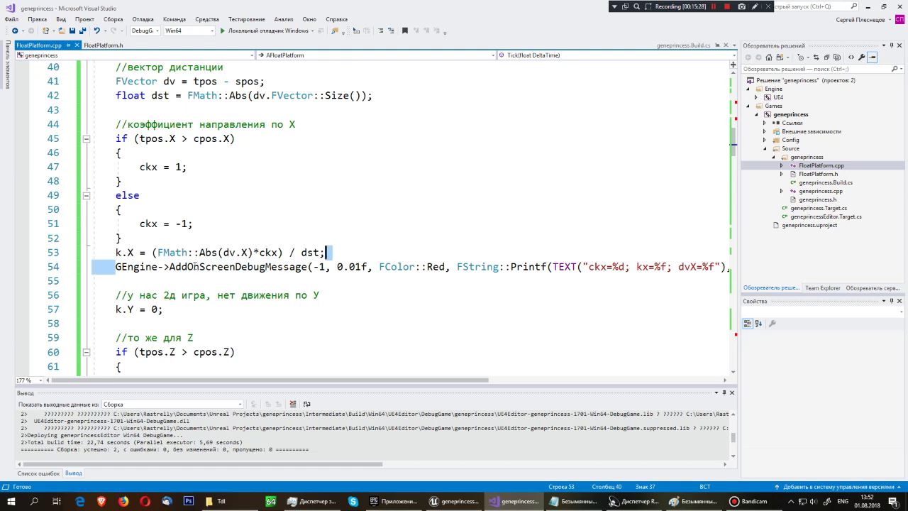
{"action": "left_click", "coordinate": [127, 267]}
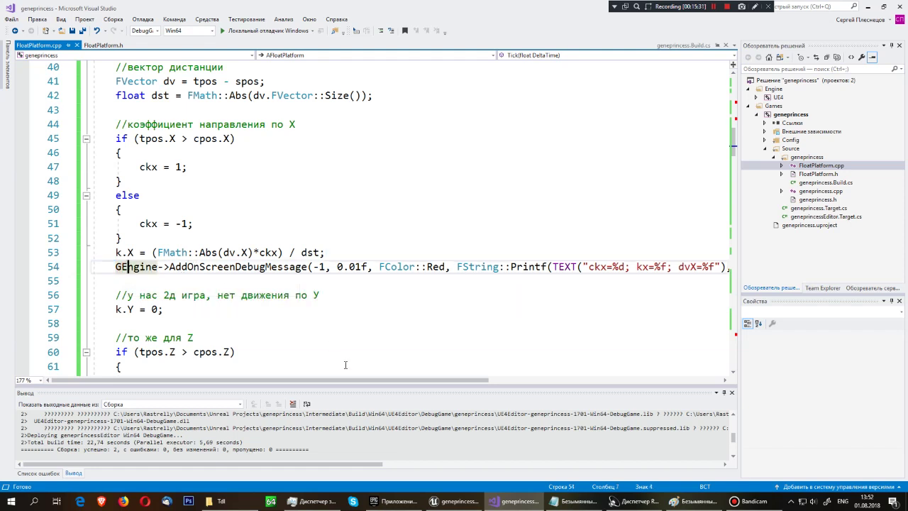
{"action": "left_click_drag", "start_coordinate": [346, 381], "coordinate": [519, 368]}
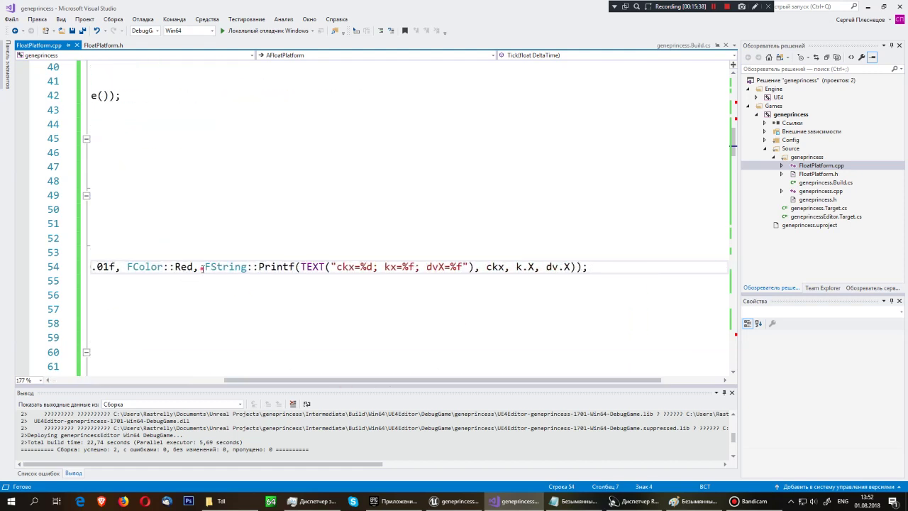
{"action": "left_click_drag", "start_coordinate": [204, 268], "coordinate": [284, 269]}
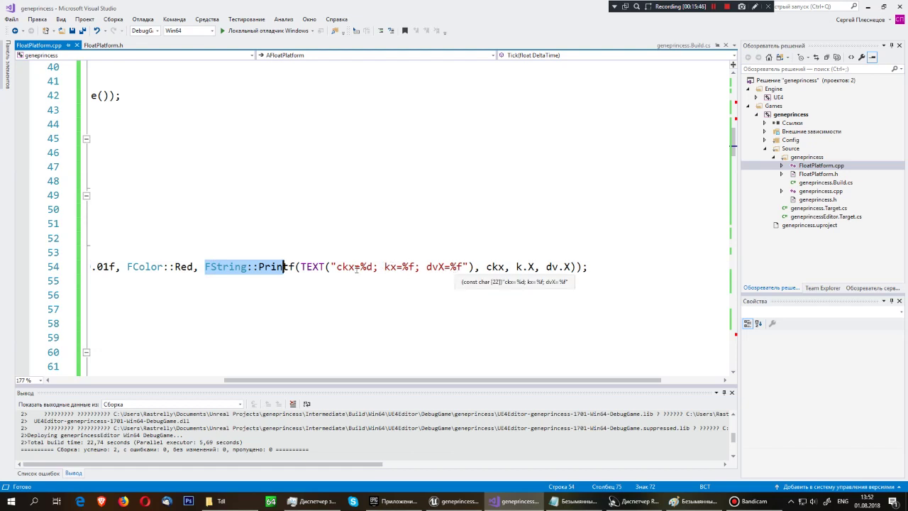
{"action": "left_click", "coordinate": [408, 267]}
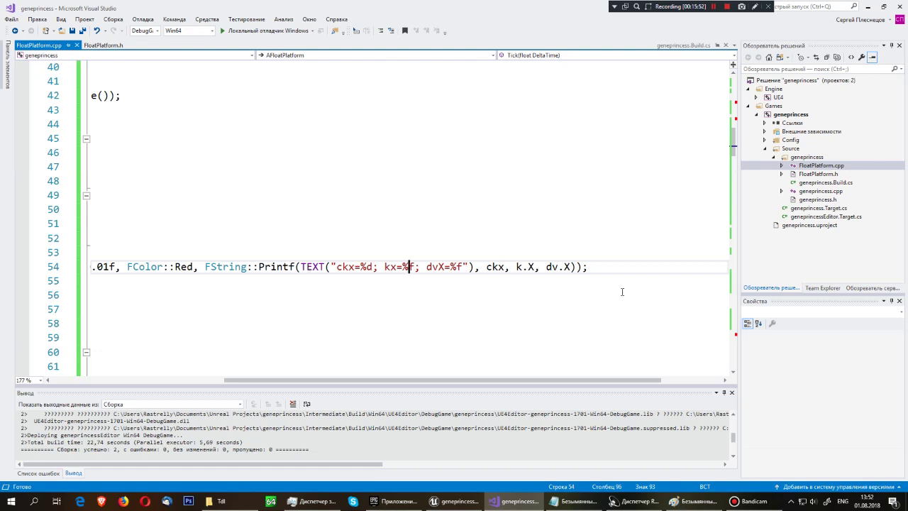
{"action": "scroll", "coordinate": [425, 319], "scroll_direction": "down", "scroll_amount": 1}
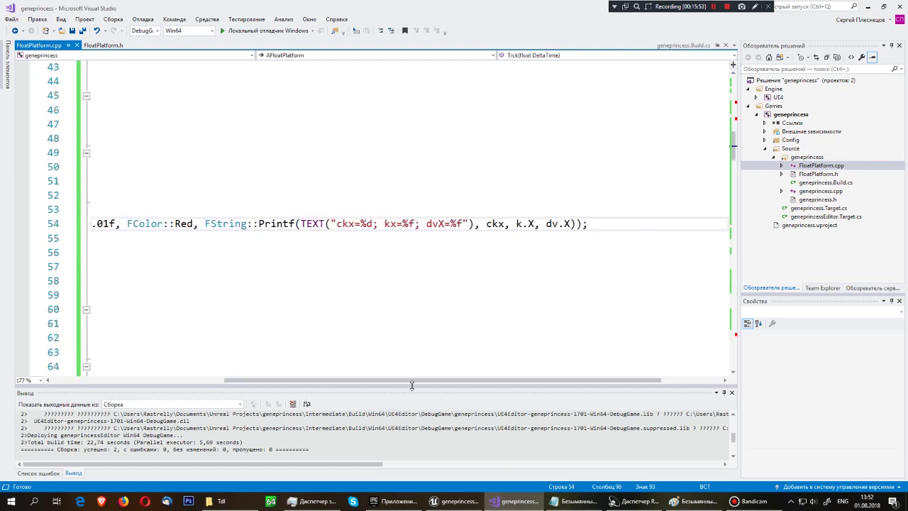
{"action": "left_click_drag", "start_coordinate": [416, 379], "coordinate": [197, 378]}
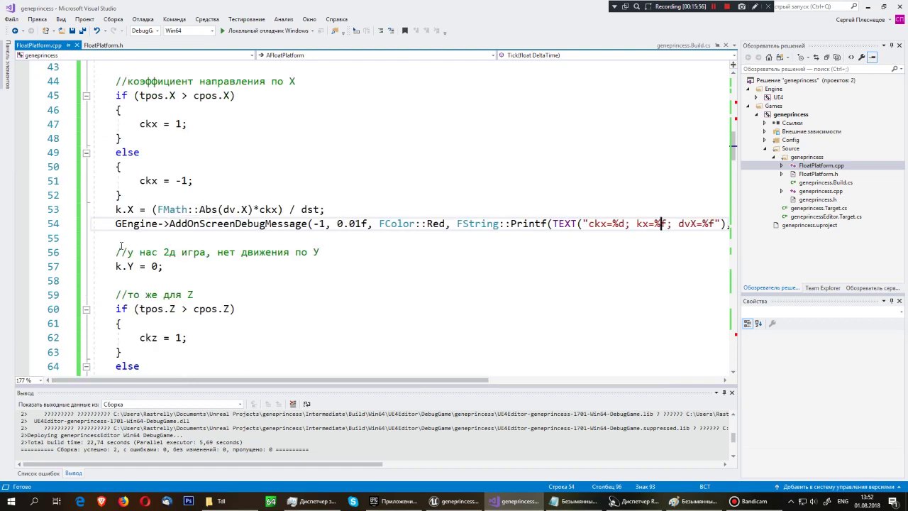
{"action": "scroll", "coordinate": [122, 245], "scroll_direction": "down", "scroll_amount": 2}
{"action": "left_click", "coordinate": [170, 182]}
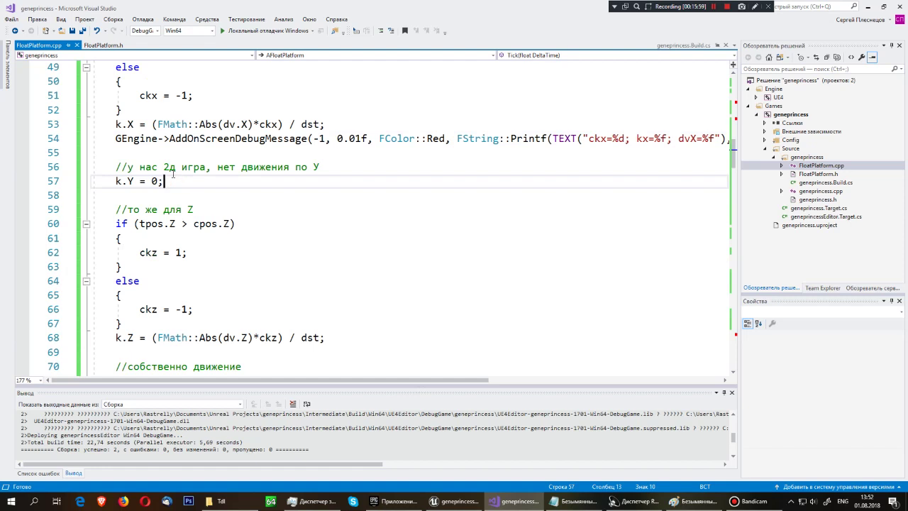
{"action": "scroll", "coordinate": [172, 174], "scroll_direction": "down", "scroll_amount": 2}
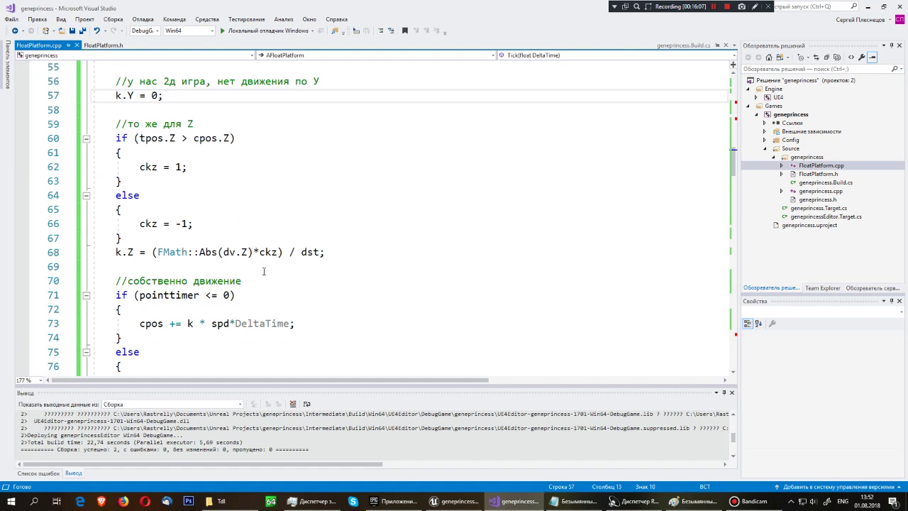
{"action": "left_click_drag", "start_coordinate": [362, 252], "coordinate": [116, 138]}
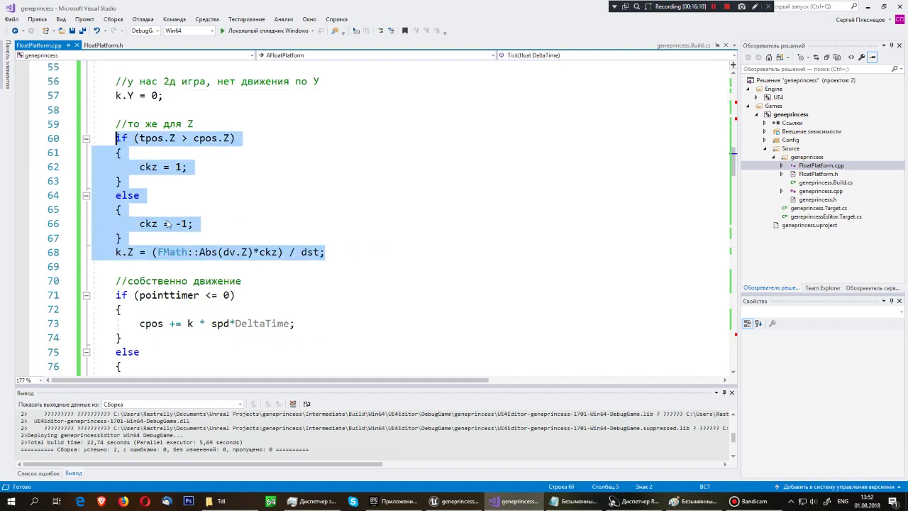
{"action": "scroll", "coordinate": [149, 192], "scroll_direction": "down", "scroll_amount": 1}
{"action": "scroll", "coordinate": [163, 198], "scroll_direction": "down", "scroll_amount": 4}
{"action": "scroll", "coordinate": [178, 203], "scroll_direction": "up", "scroll_amount": 1}
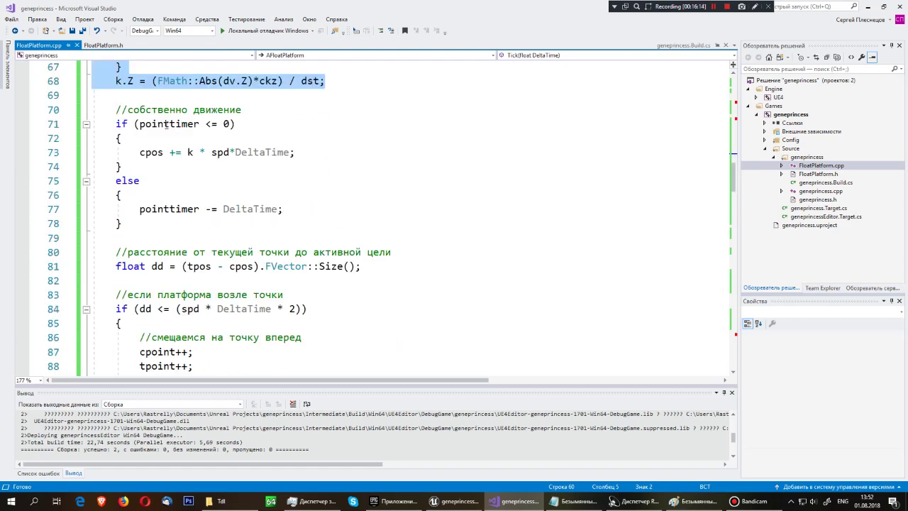
{"action": "left_click", "coordinate": [166, 124]}
{"action": "left_click", "coordinate": [170, 153]}
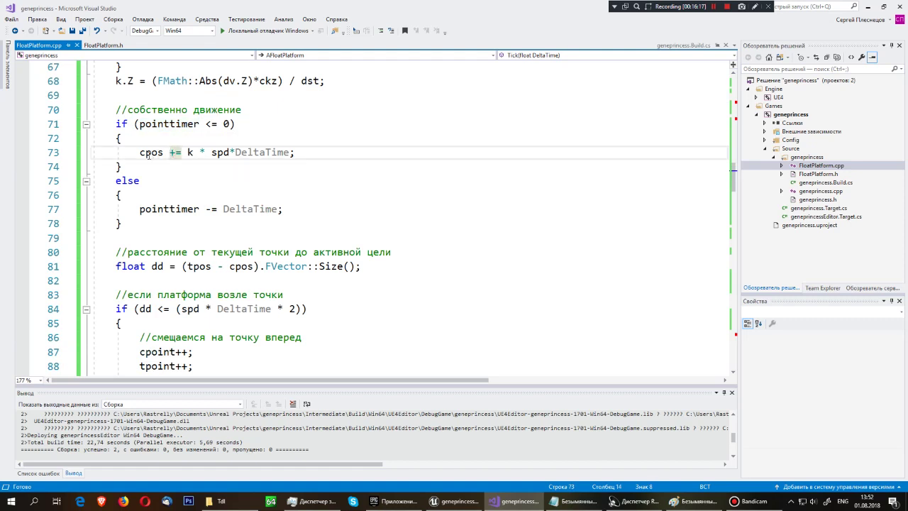
{"action": "left_click", "coordinate": [147, 153]}
{"action": "left_click", "coordinate": [192, 152]}
{"action": "left_click", "coordinate": [211, 152]}
{"action": "left_click", "coordinate": [250, 152]}
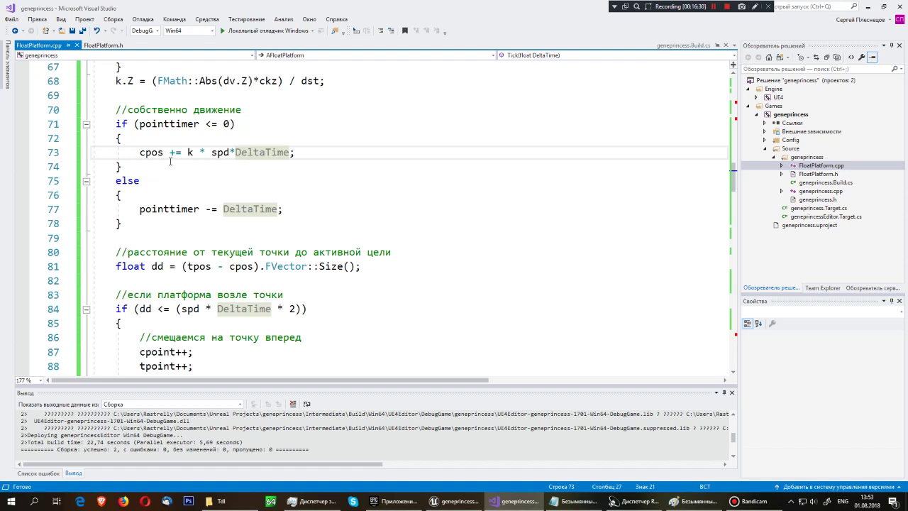
{"action": "left_click_drag", "start_coordinate": [139, 152], "coordinate": [297, 152]}
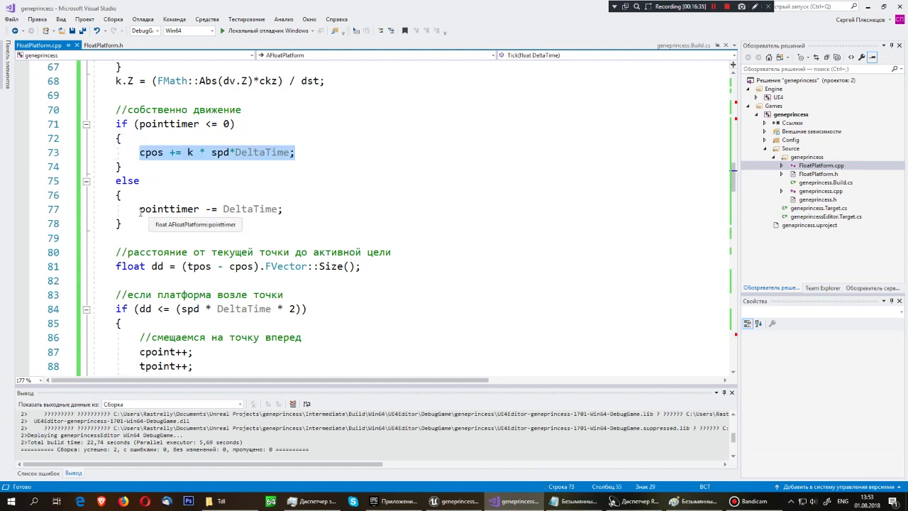
{"action": "left_click_drag", "start_coordinate": [139, 208], "coordinate": [201, 208]}
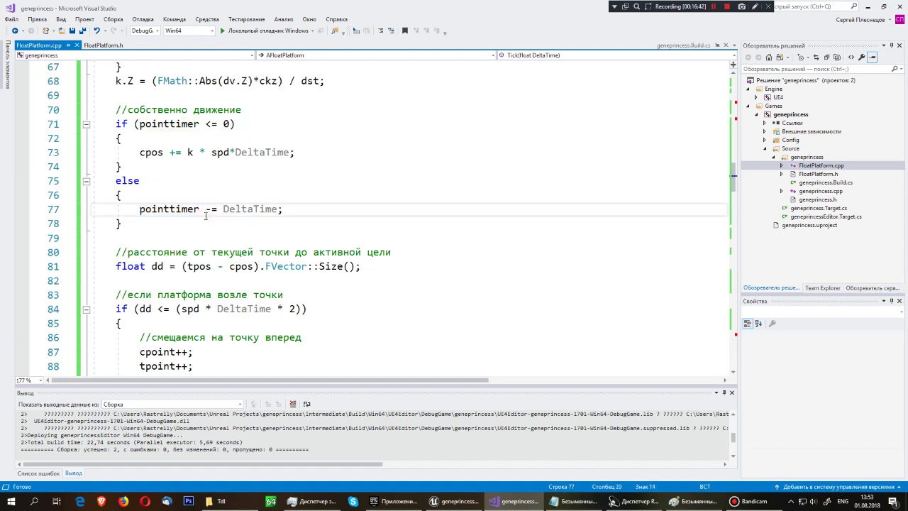
{"action": "scroll", "coordinate": [207, 213], "scroll_direction": "down", "scroll_amount": 1}
{"action": "scroll", "coordinate": [142, 113], "scroll_direction": "down", "scroll_amount": 2}
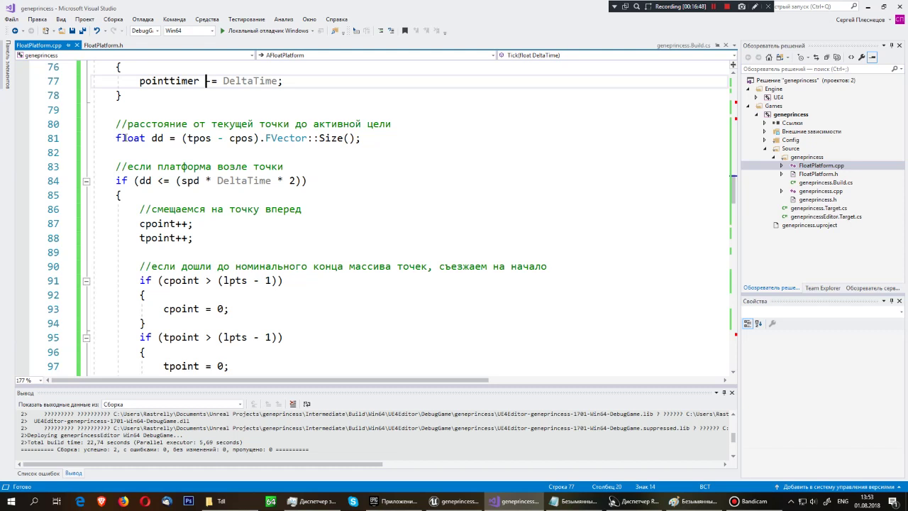
{"action": "mouse_move", "coordinate": [235, 137]}
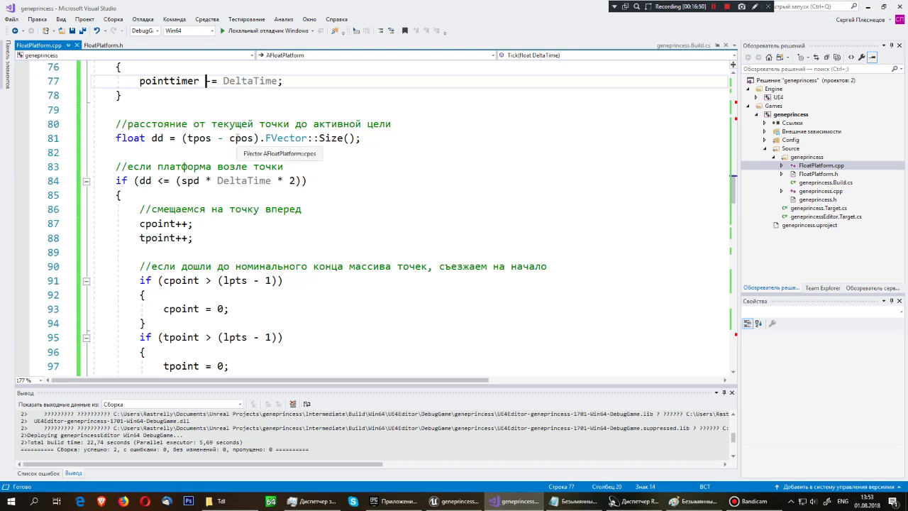
{"action": "mouse_move", "coordinate": [188, 138]}
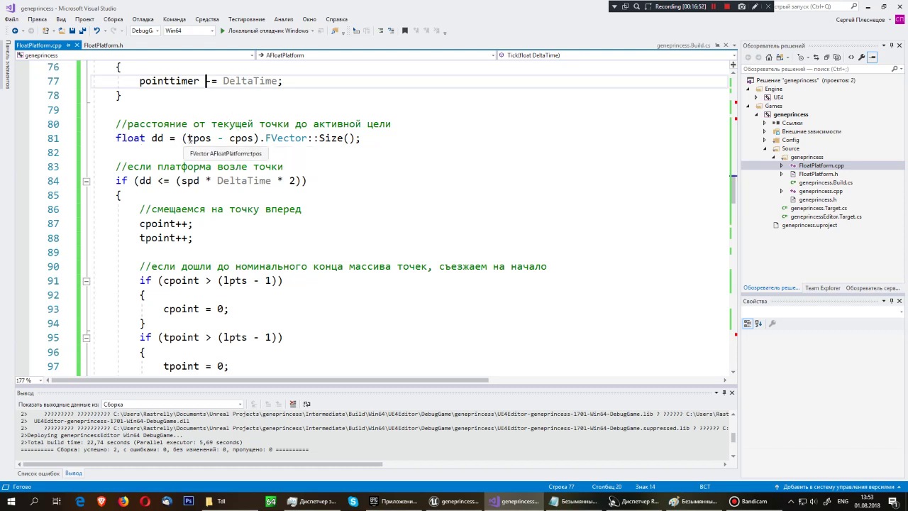
{"action": "left_click_drag", "start_coordinate": [187, 138], "coordinate": [213, 138]}
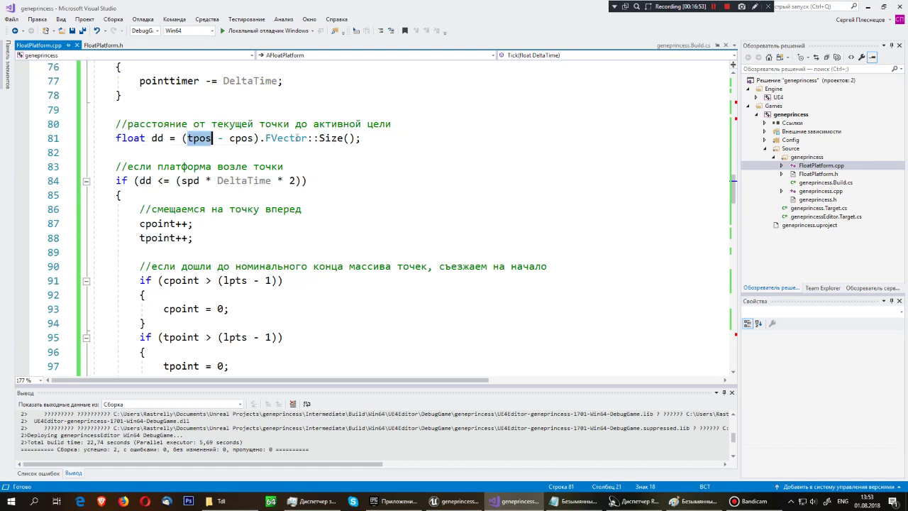
{"action": "left_click", "coordinate": [321, 137]}
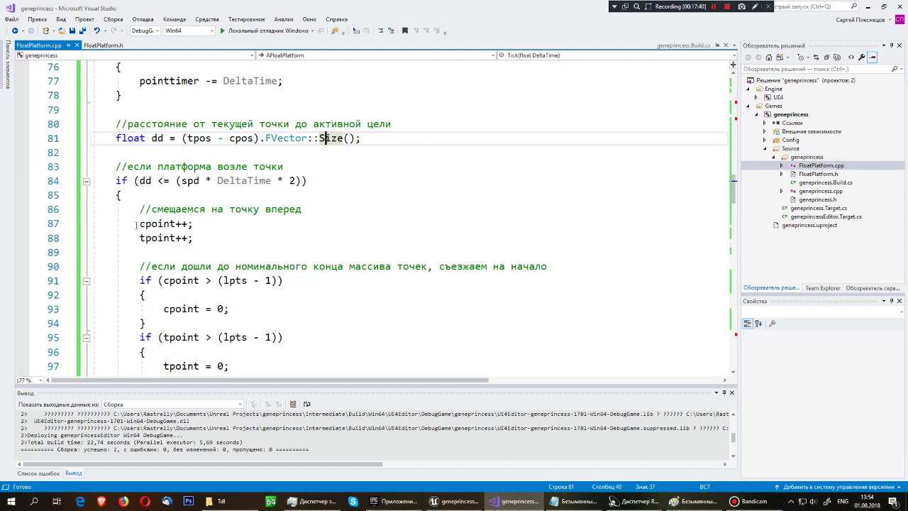
{"action": "left_click_drag", "start_coordinate": [140, 224], "coordinate": [195, 224]}
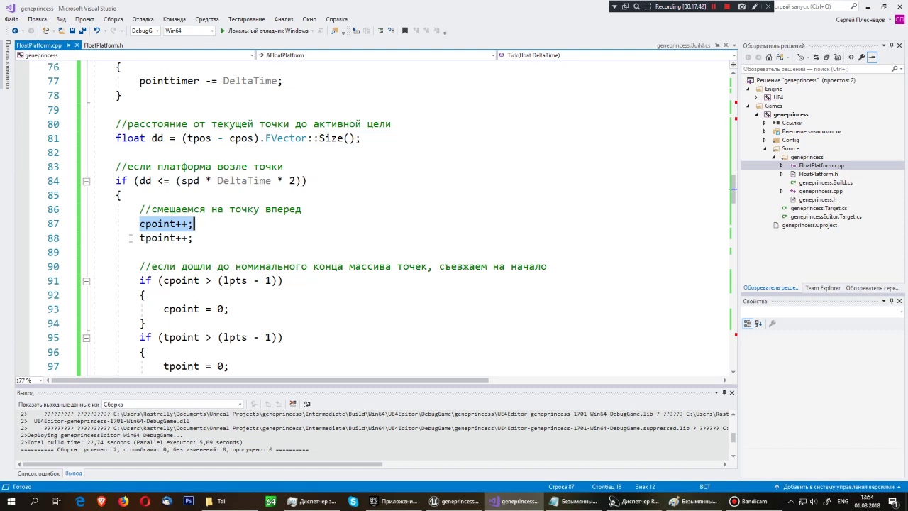
{"action": "left_click", "coordinate": [130, 238]}
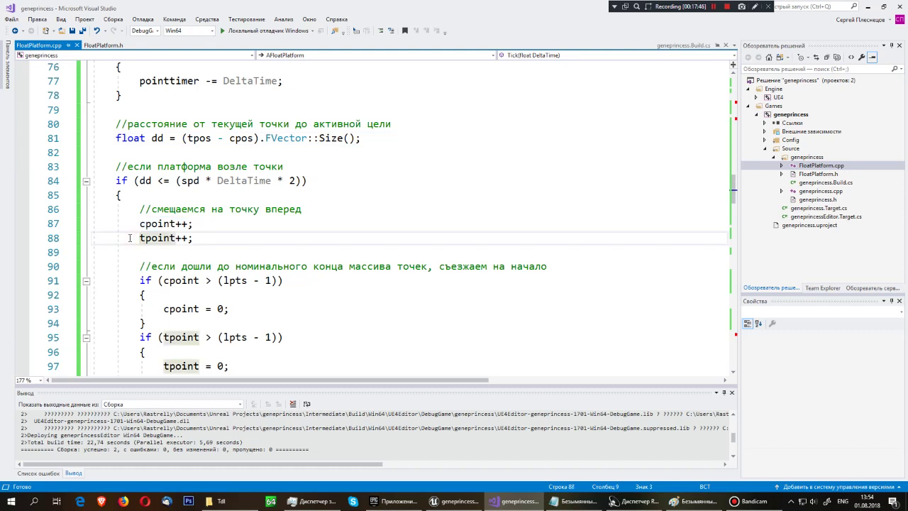
{"action": "scroll", "coordinate": [183, 281], "scroll_direction": "down", "scroll_amount": 2}
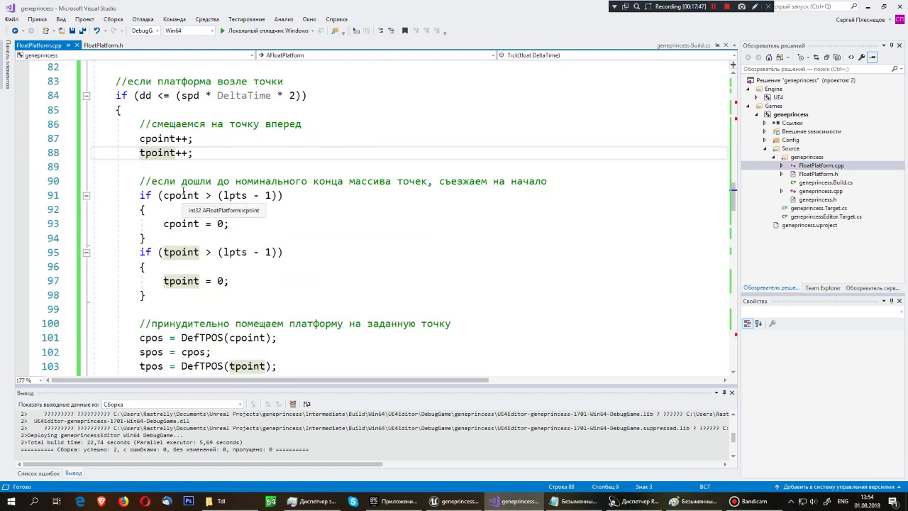
{"action": "left_click", "coordinate": [176, 195]}
{"action": "left_click_drag", "start_coordinate": [223, 195], "coordinate": [272, 196]}
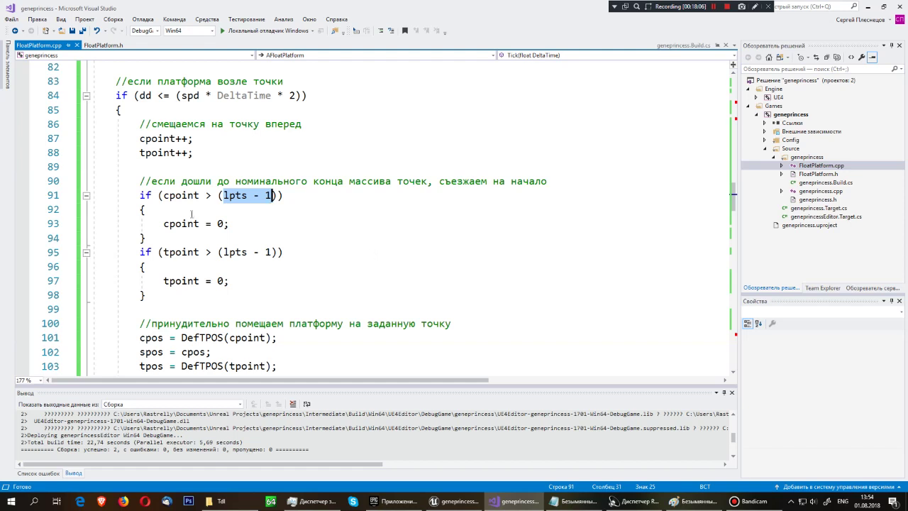
{"action": "left_click", "coordinate": [276, 207]}
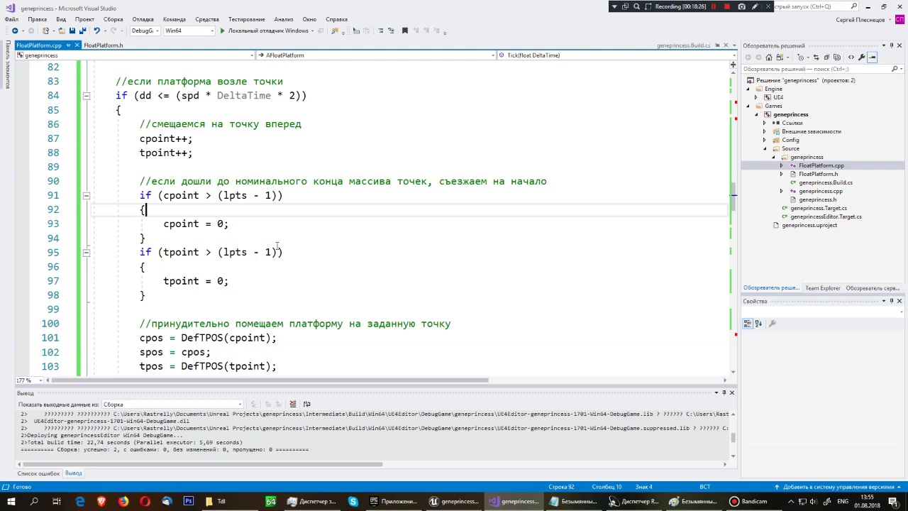
{"action": "scroll", "coordinate": [181, 186], "scroll_direction": "down", "scroll_amount": 4}
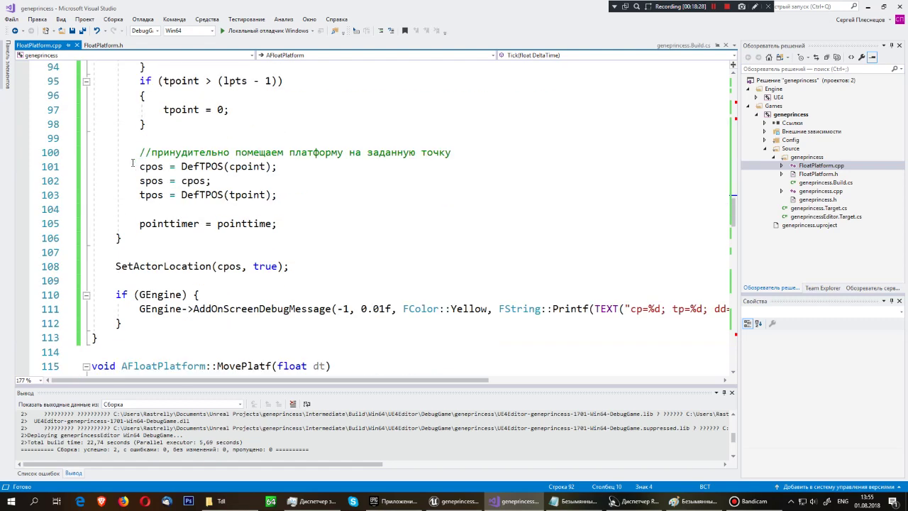
{"action": "left_click_drag", "start_coordinate": [138, 166], "coordinate": [310, 162]}
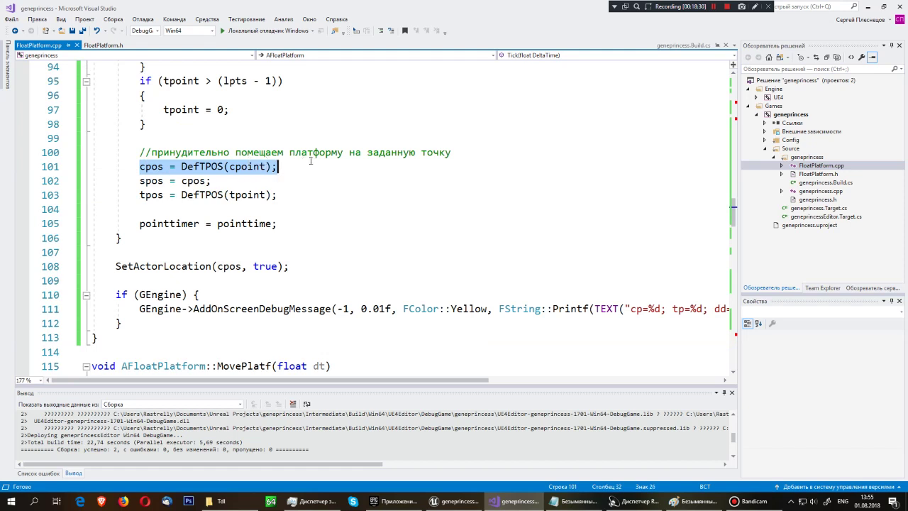
{"action": "left_click", "coordinate": [310, 161]}
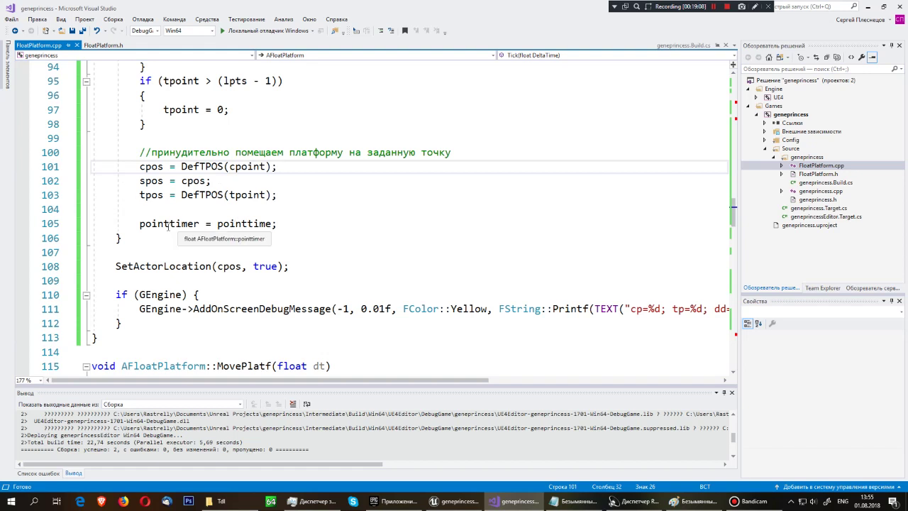
{"action": "left_click_drag", "start_coordinate": [141, 224], "coordinate": [295, 225]}
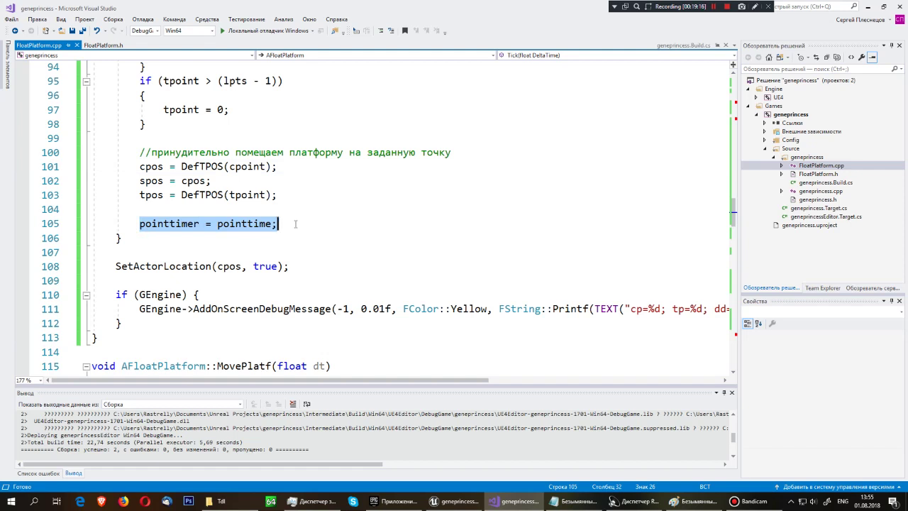
{"action": "scroll", "coordinate": [295, 224], "scroll_direction": "down", "scroll_amount": 2}
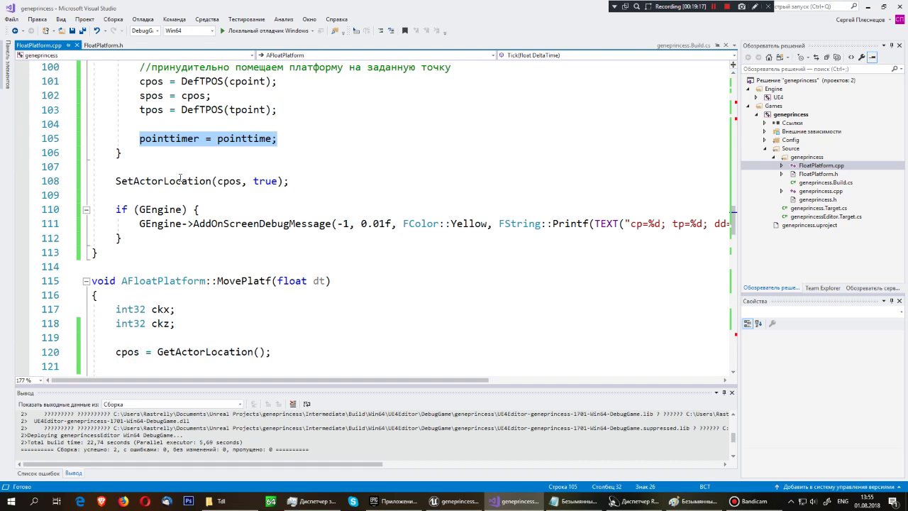
{"action": "left_click", "coordinate": [115, 181]}
{"action": "scroll", "coordinate": [134, 163], "scroll_direction": "up", "scroll_amount": 5}
{"action": "scroll", "coordinate": [155, 134], "scroll_direction": "up", "scroll_amount": 4}
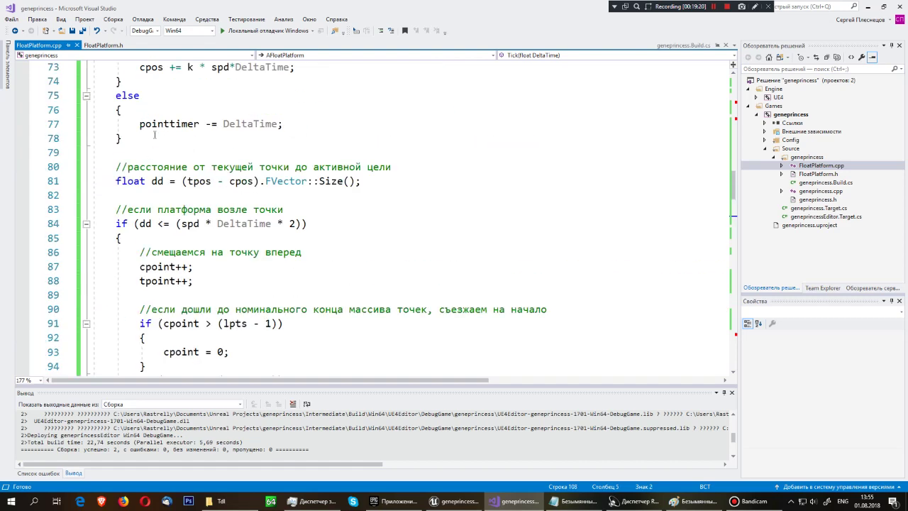
{"action": "scroll", "coordinate": [155, 134], "scroll_direction": "down", "scroll_amount": 6}
{"action": "scroll", "coordinate": [158, 199], "scroll_direction": "down", "scroll_amount": 2}
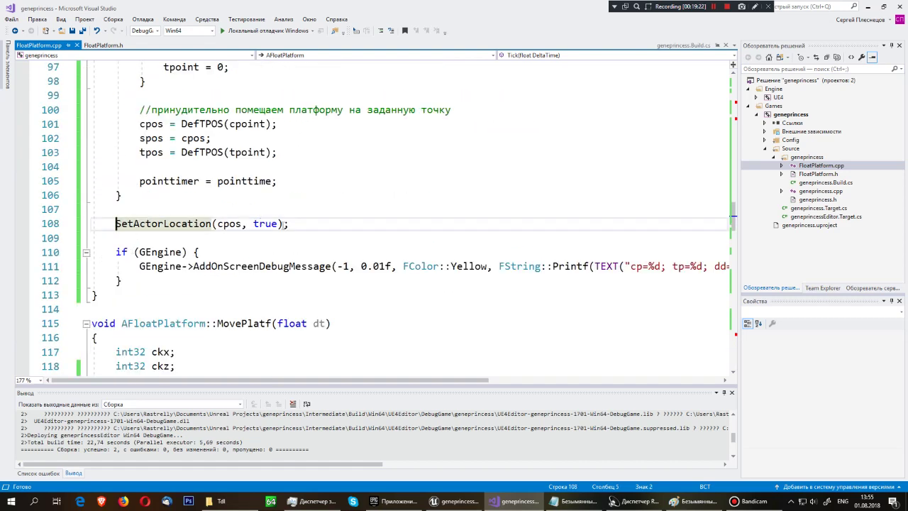
{"action": "scroll", "coordinate": [229, 206], "scroll_direction": "up", "scroll_amount": 6}
{"action": "scroll", "coordinate": [229, 206], "scroll_direction": "up", "scroll_amount": 6}
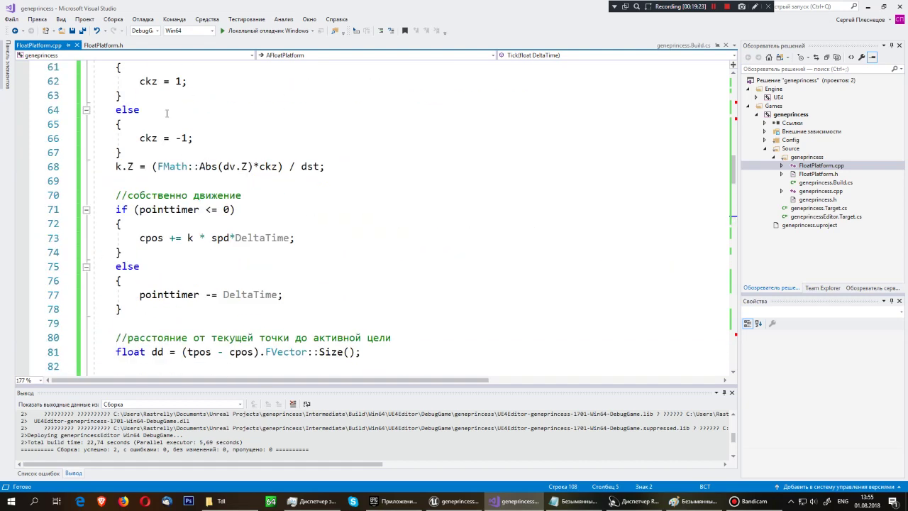
{"action": "scroll", "coordinate": [167, 114], "scroll_direction": "down", "scroll_amount": 6}
{"action": "scroll", "coordinate": [170, 141], "scroll_direction": "up", "scroll_amount": 2}
{"action": "scroll", "coordinate": [177, 178], "scroll_direction": "down", "scroll_amount": 1}
{"action": "scroll", "coordinate": [197, 203], "scroll_direction": "down", "scroll_amount": 4}
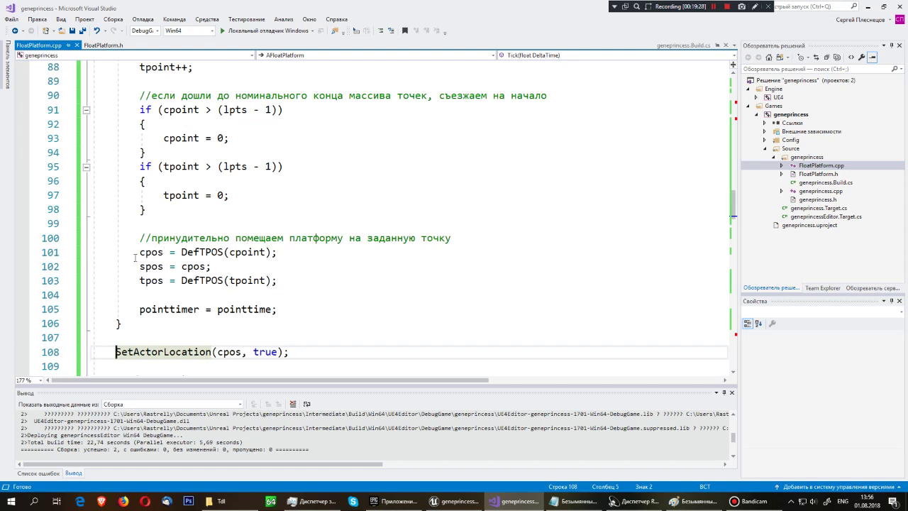
{"action": "scroll", "coordinate": [241, 301], "scroll_direction": "down", "scroll_amount": 1}
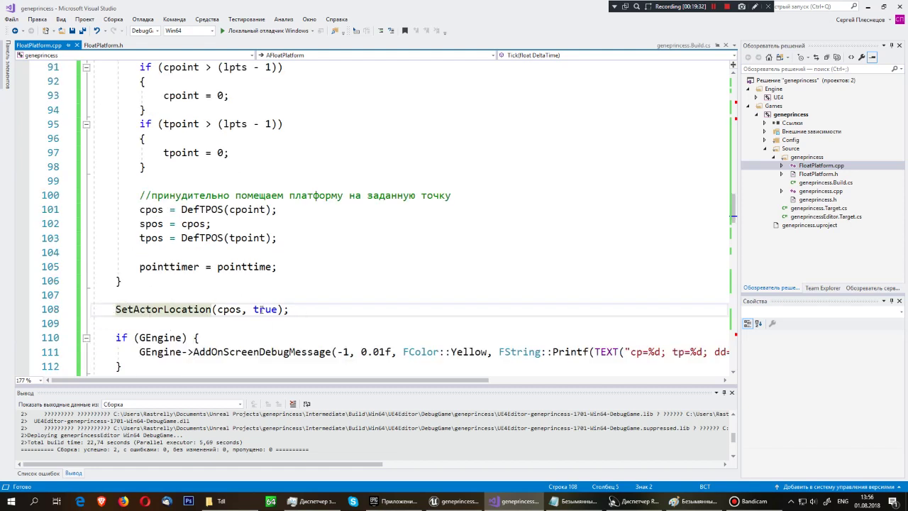
{"action": "double_click", "coordinate": [263, 310]}
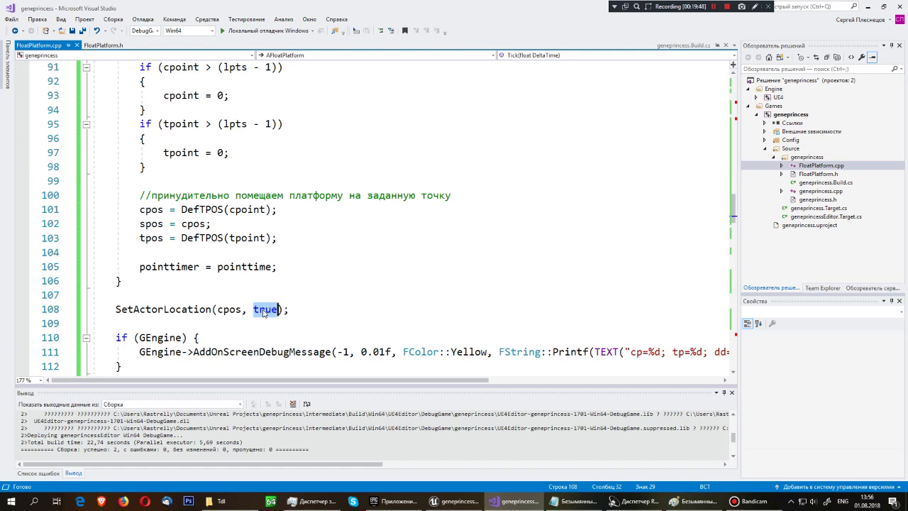
{"action": "scroll", "coordinate": [282, 237], "scroll_direction": "down", "scroll_amount": 3}
{"action": "left_click_drag", "start_coordinate": [124, 238], "coordinate": [115, 209]}
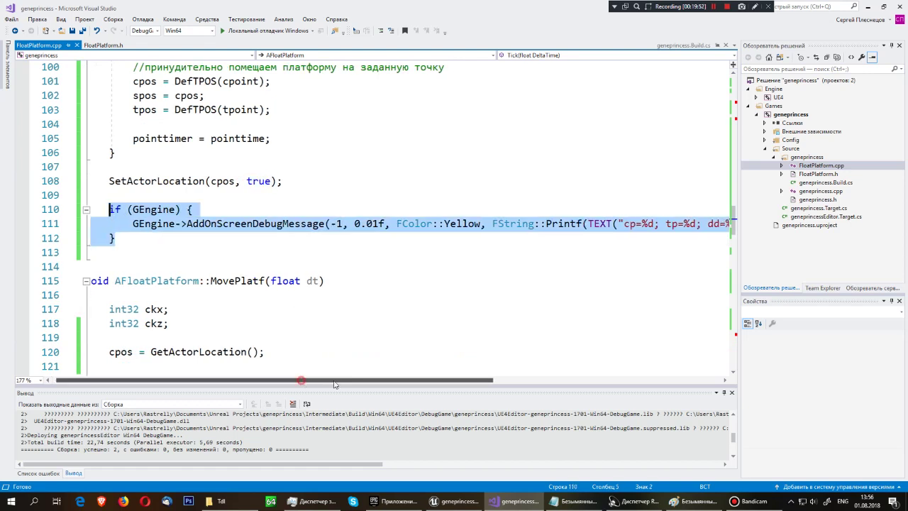
{"action": "mouse_move", "coordinate": [299, 382]}
{"action": "left_mouse_down"}
{"action": "mouse_move", "coordinate": [499, 383]}
{"action": "mouse_move", "coordinate": [258, 355]}
{"action": "left_mouse_up"}
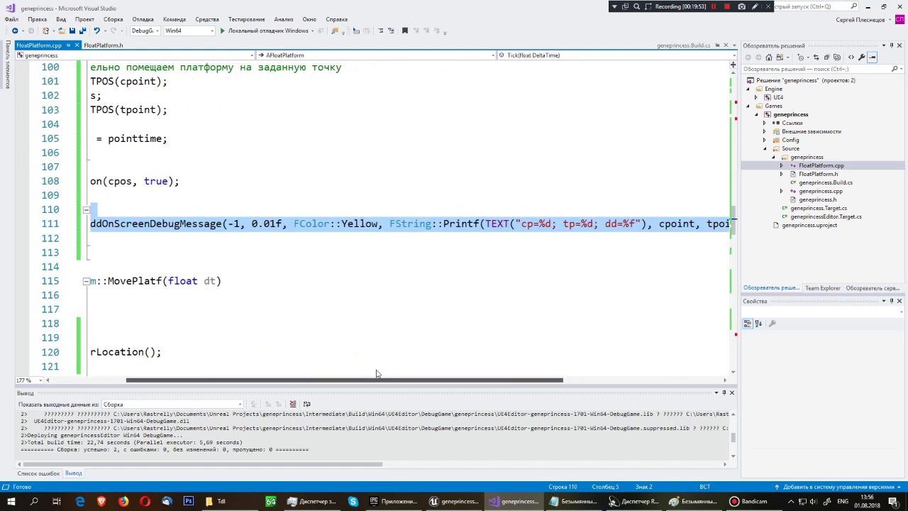
{"action": "left_click", "coordinate": [193, 223]}
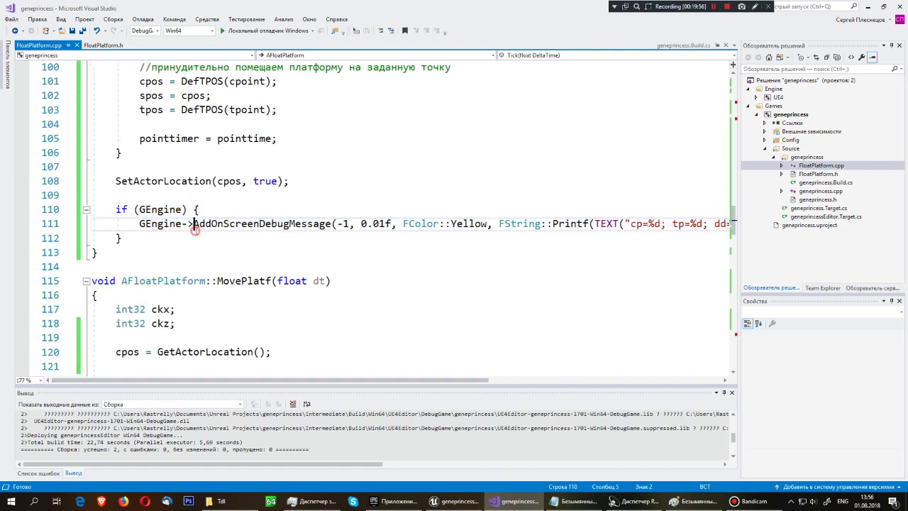
{"action": "scroll", "coordinate": [196, 231], "scroll_direction": "down", "scroll_amount": 2}
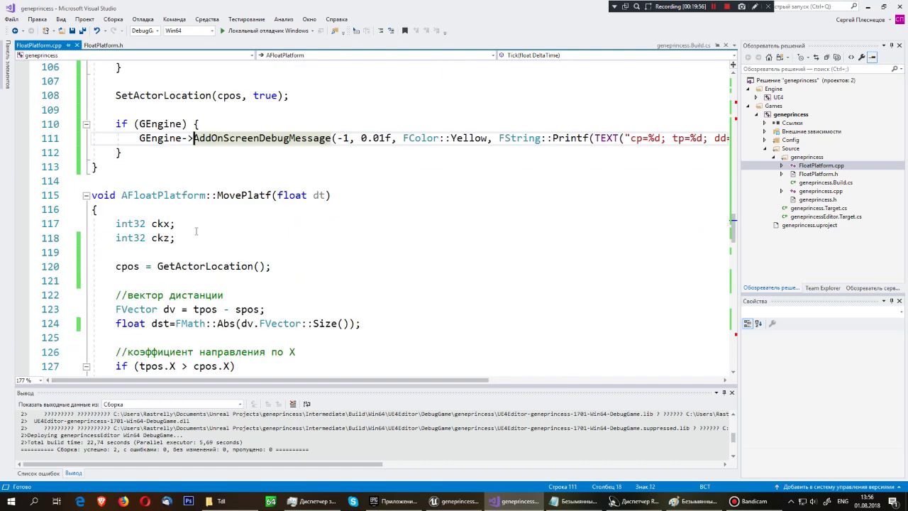
{"action": "left_click", "coordinate": [92, 195]}
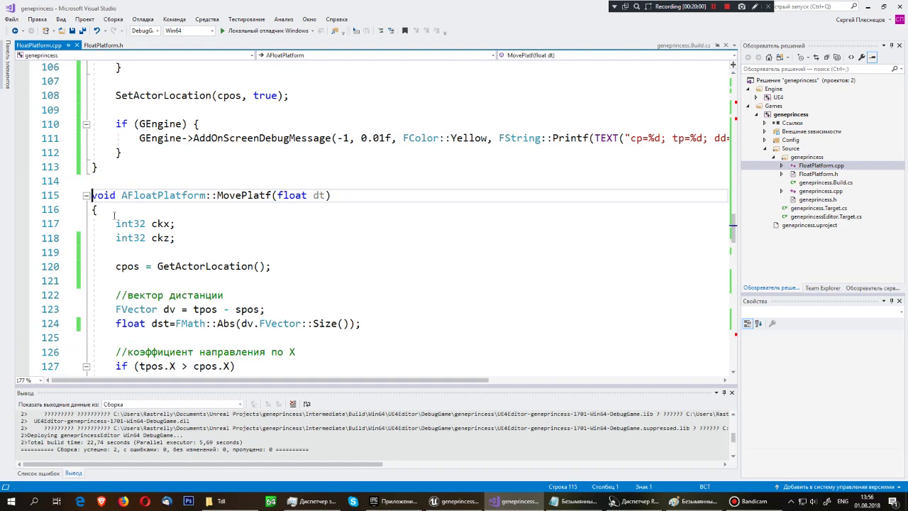
{"action": "scroll", "coordinate": [115, 223], "scroll_direction": "down", "scroll_amount": 4}
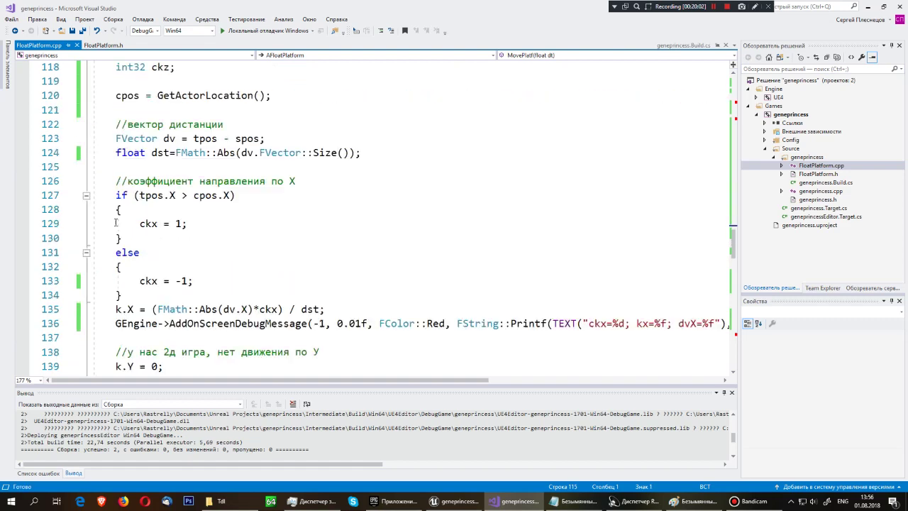
{"action": "scroll", "coordinate": [115, 223], "scroll_direction": "down", "scroll_amount": 7}
{"action": "scroll", "coordinate": [114, 223], "scroll_direction": "down", "scroll_amount": 5}
{"action": "scroll", "coordinate": [116, 223], "scroll_direction": "down", "scroll_amount": 6}
{"action": "scroll", "coordinate": [115, 223], "scroll_direction": "down", "scroll_amount": 6}
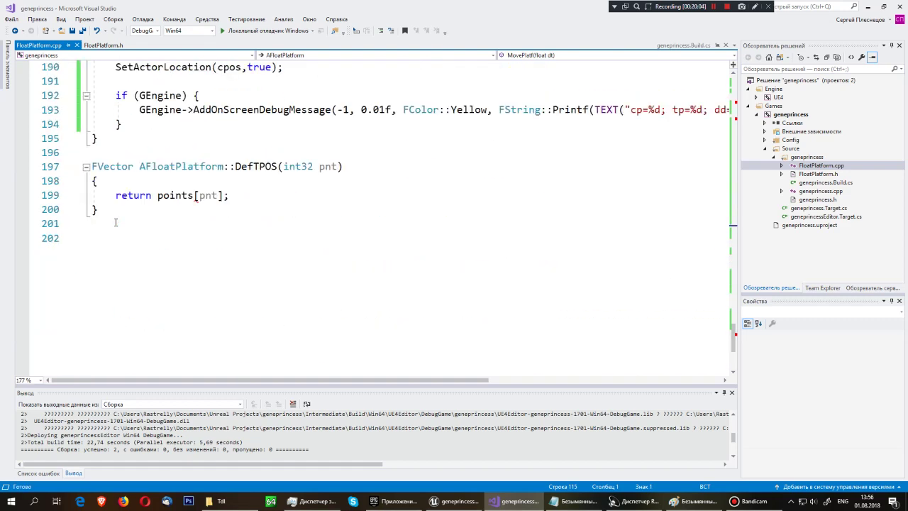
{"action": "scroll", "coordinate": [116, 223], "scroll_direction": "up", "scroll_amount": 2}
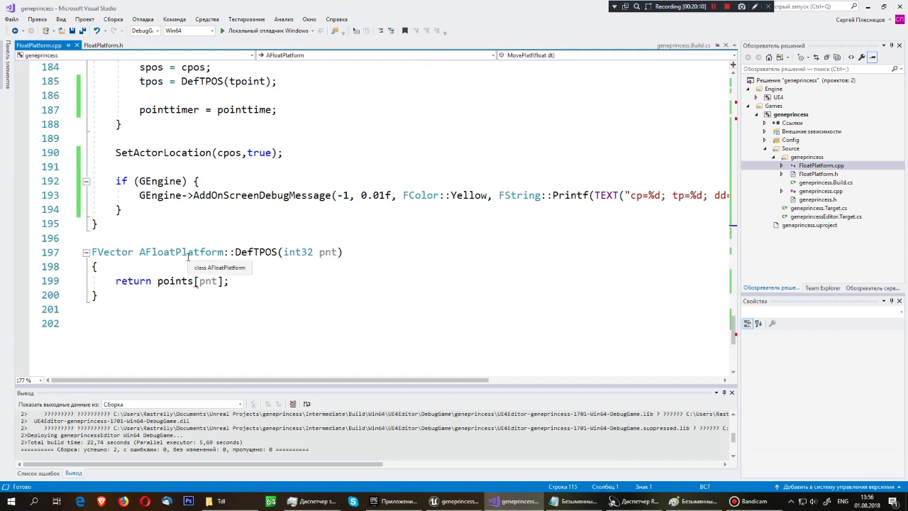
{"action": "left_click", "coordinate": [233, 282]}
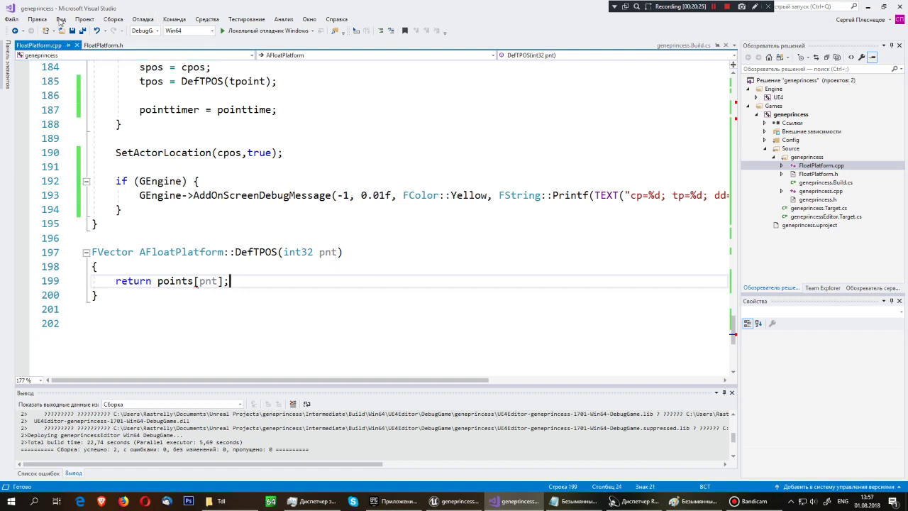
Step: Rebuild geneprincess via Сборка > Перестроить geneprincess, then return to Unreal Editor
{"action": "left_click", "coordinate": [95, 46]}
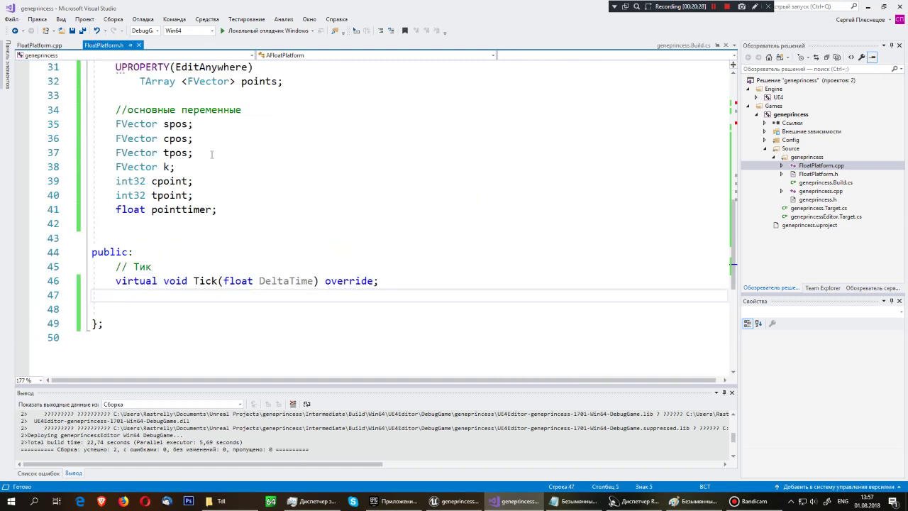
{"action": "scroll", "coordinate": [211, 154], "scroll_direction": "up", "scroll_amount": 10}
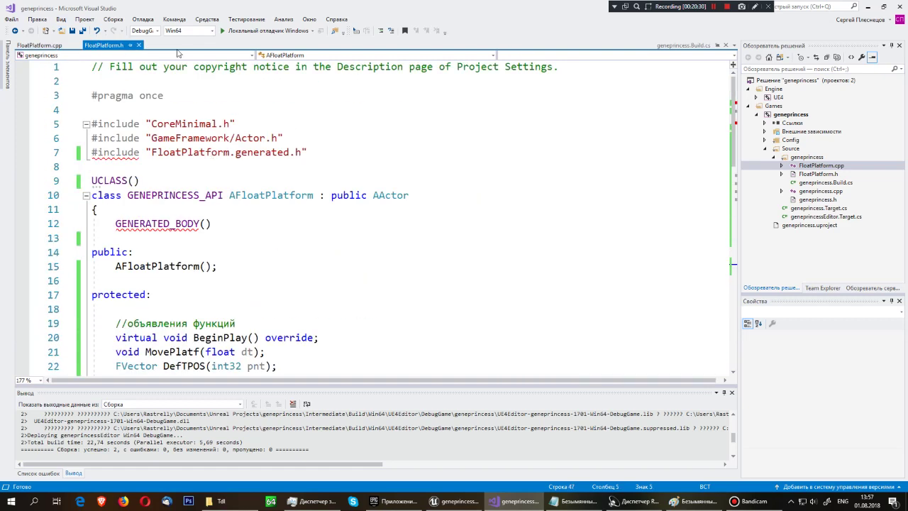
{"action": "left_click", "coordinate": [115, 20]}
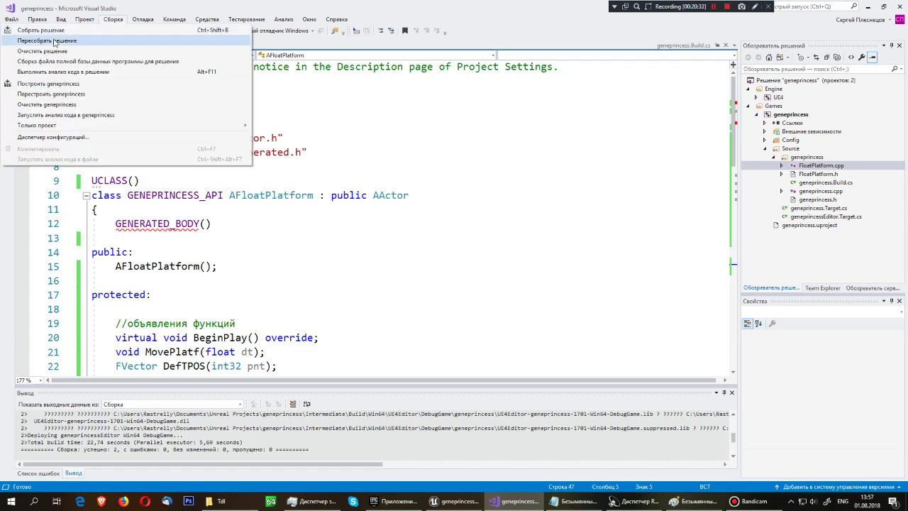
{"action": "left_click", "coordinate": [80, 93]}
{"action": "left_click", "coordinate": [455, 501]}
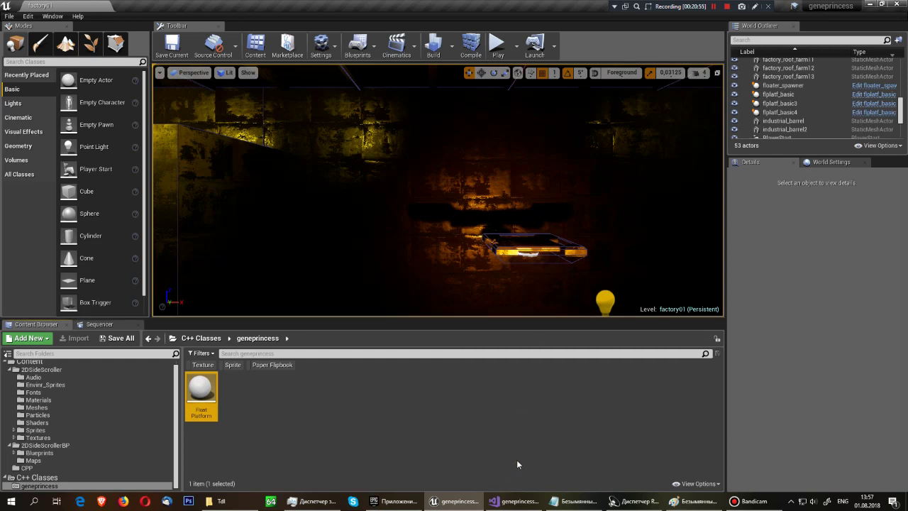
Step: Return to Unreal Editor and save the factory01 level
{"action": "left_click", "coordinate": [515, 499]}
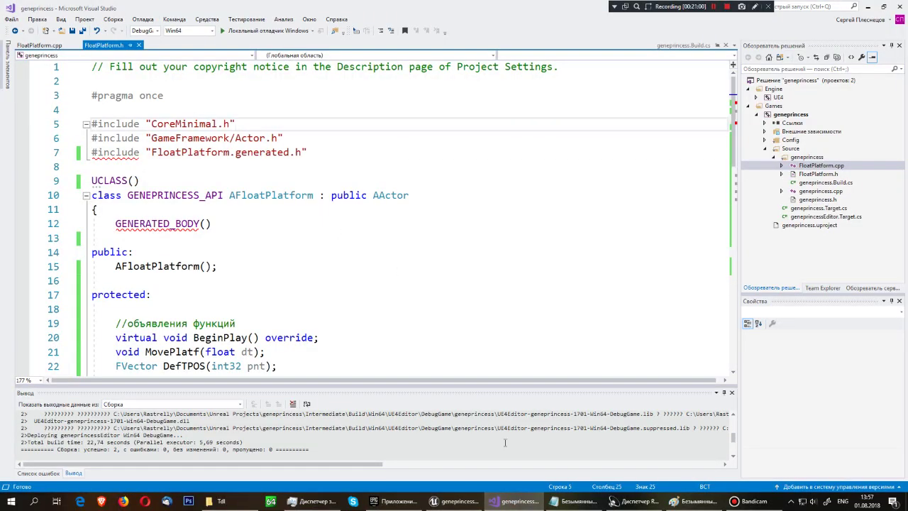
{"action": "left_click", "coordinate": [515, 500]}
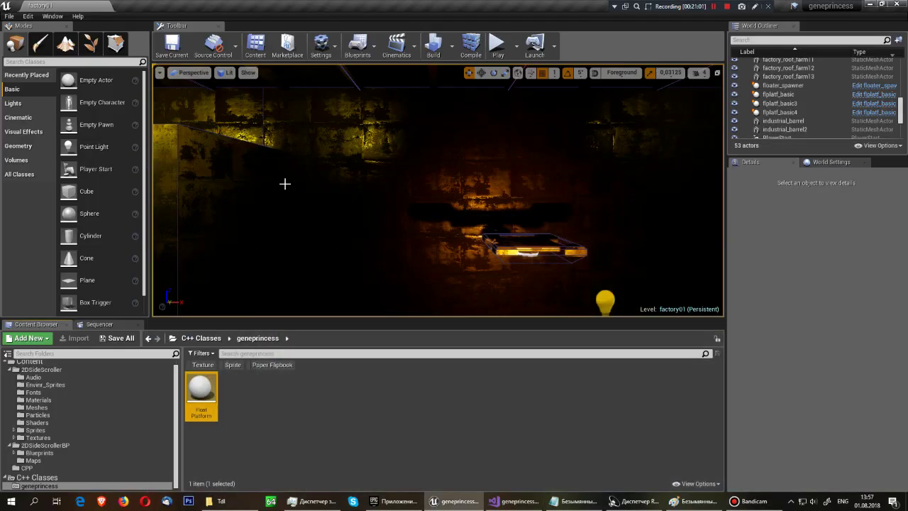
{"action": "left_click", "coordinate": [177, 45]}
Step: Rotate the level view, then show the 2DSideScrollerBP Blueprints folder's 32 assets
{"action": "right_click_drag", "start_coordinate": [364, 152], "coordinate": [397, 170]}
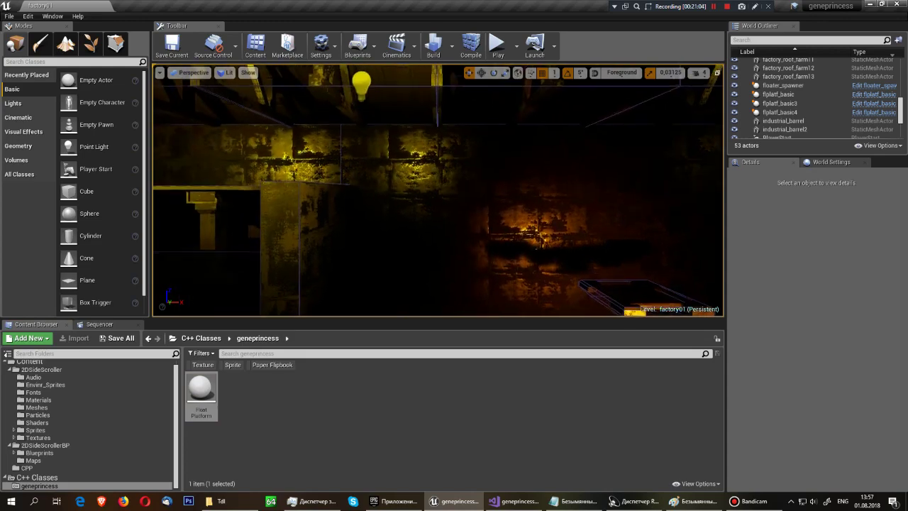
{"action": "right_click_drag", "start_coordinate": [533, 224], "coordinate": [533, 227]}
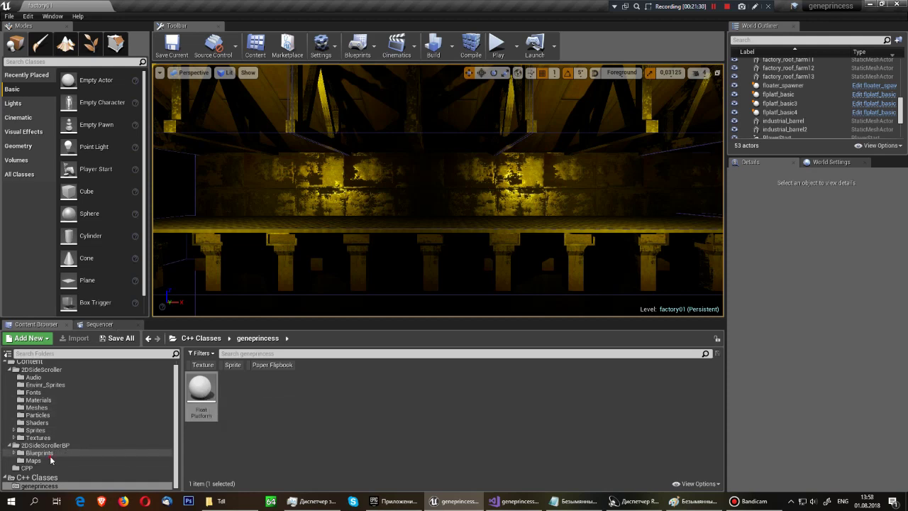
{"action": "left_click", "coordinate": [39, 453]}
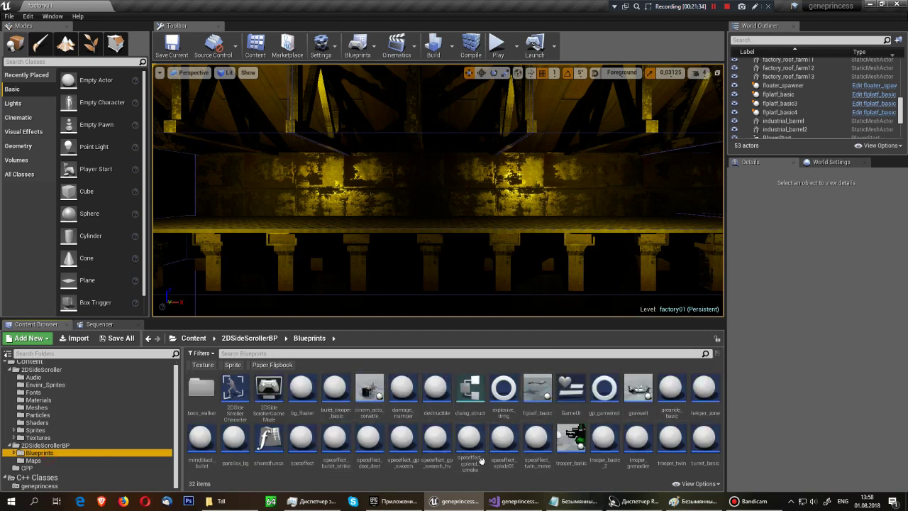
{"action": "left_click", "coordinate": [29, 338]}
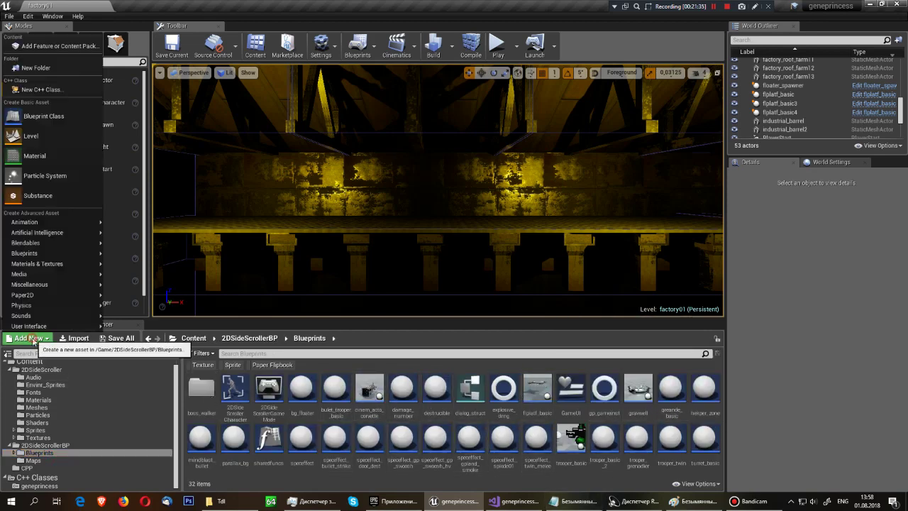
{"action": "left_click", "coordinate": [42, 118]}
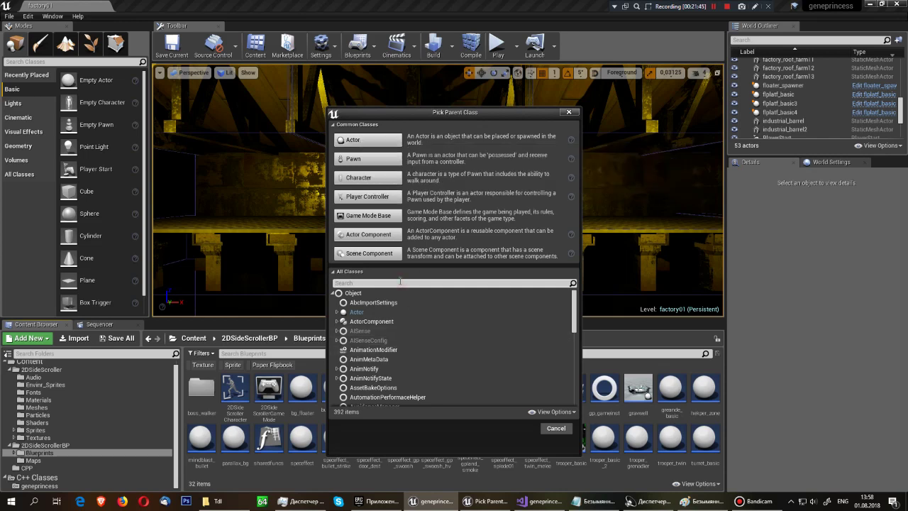
{"action": "type", "text": "float"}
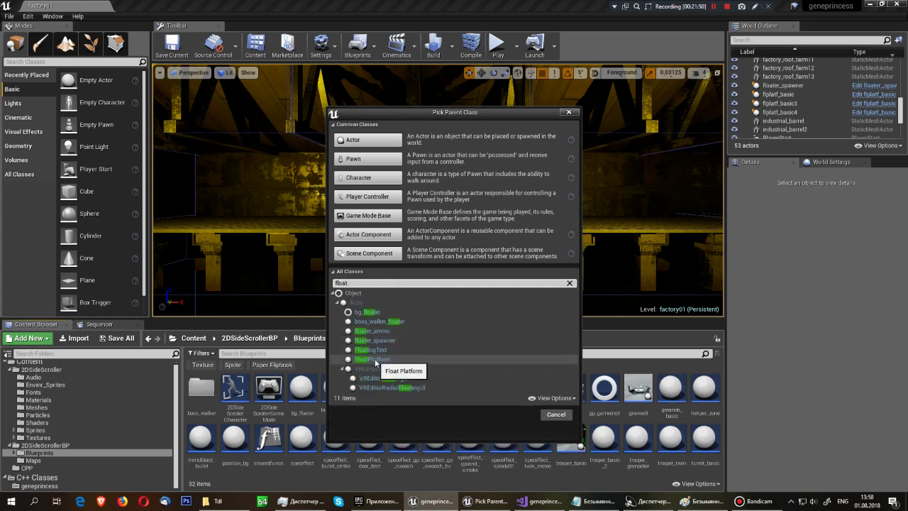
{"action": "left_click", "coordinate": [628, 398]}
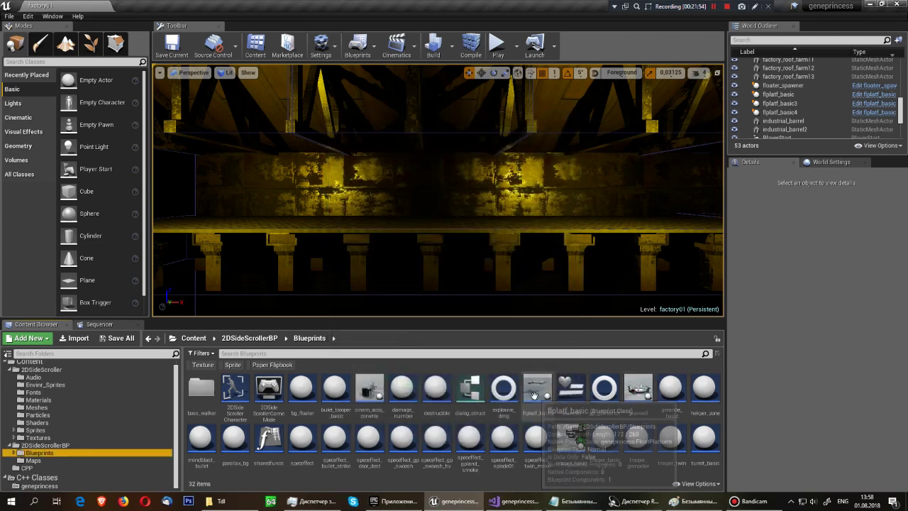
Step: Browse flplatf_basic's components, then reopen it showing defaults Spd 250, Lpts 2, Pointtime 1
{"action": "double_click", "coordinate": [537, 398]}
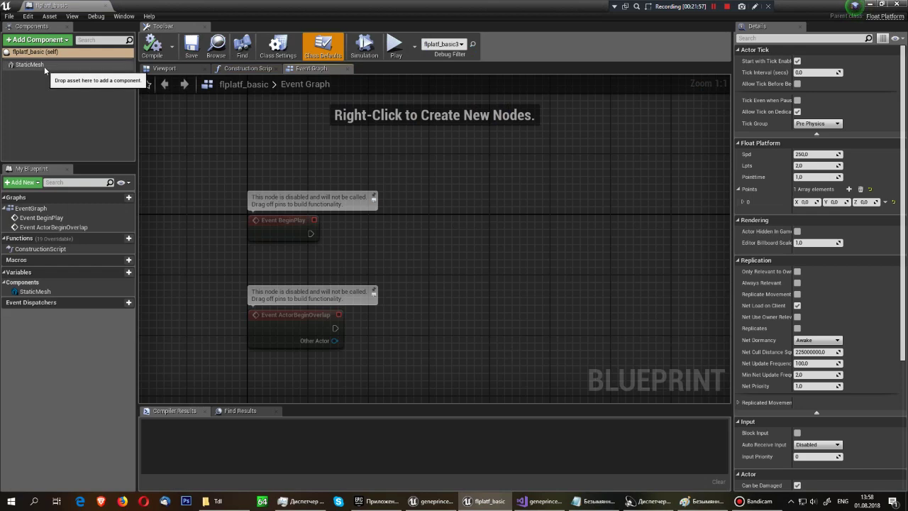
{"action": "left_click", "coordinate": [44, 66]}
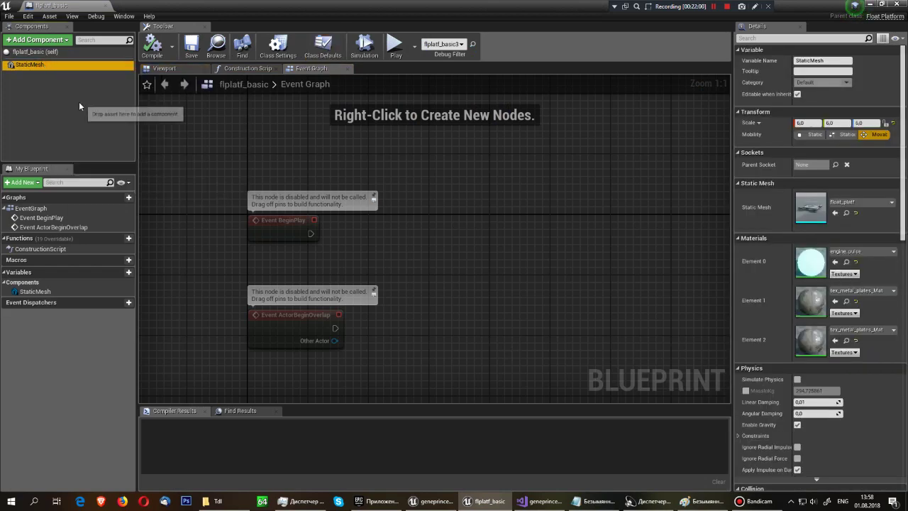
{"action": "left_click", "coordinate": [38, 40]}
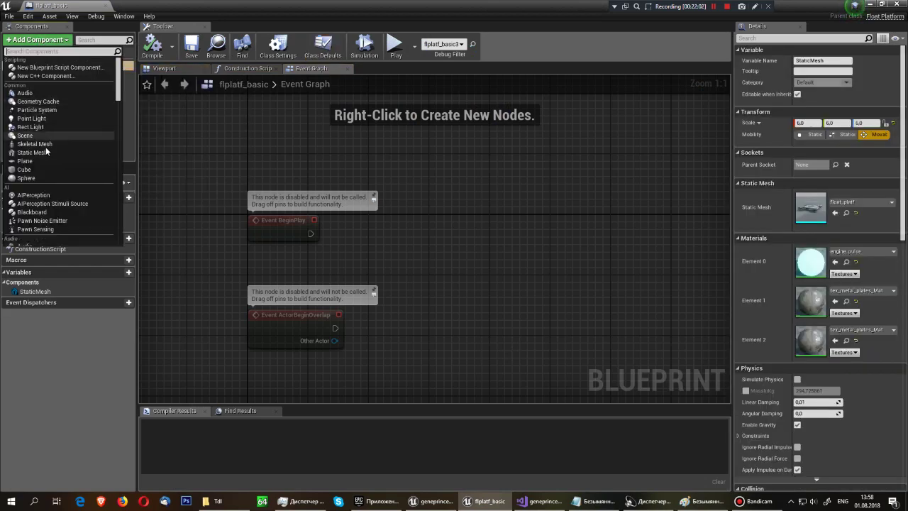
{"action": "left_click", "coordinate": [134, 88]}
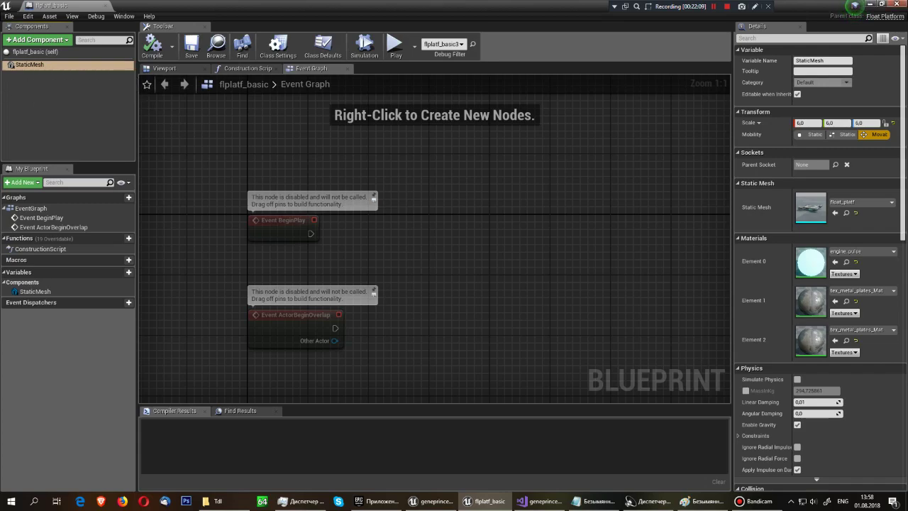
{"action": "left_click", "coordinate": [902, 5]}
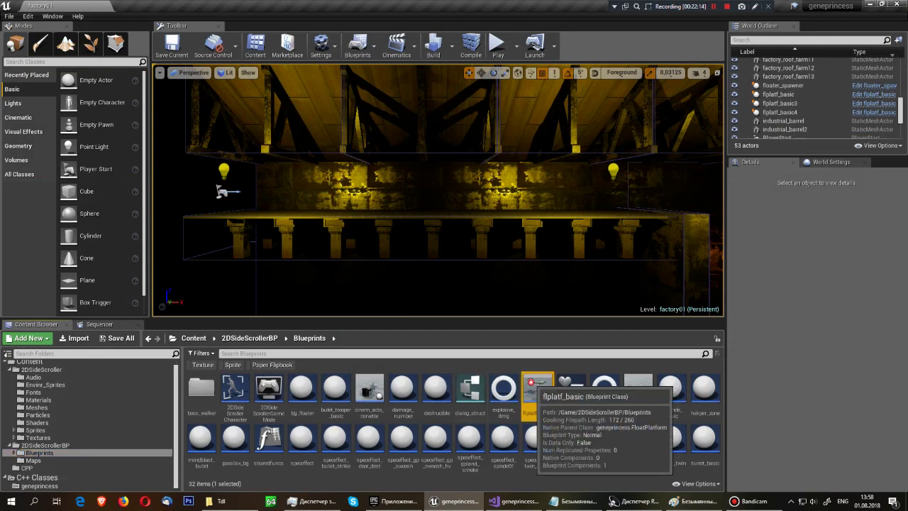
{"action": "double_click", "coordinate": [534, 387]}
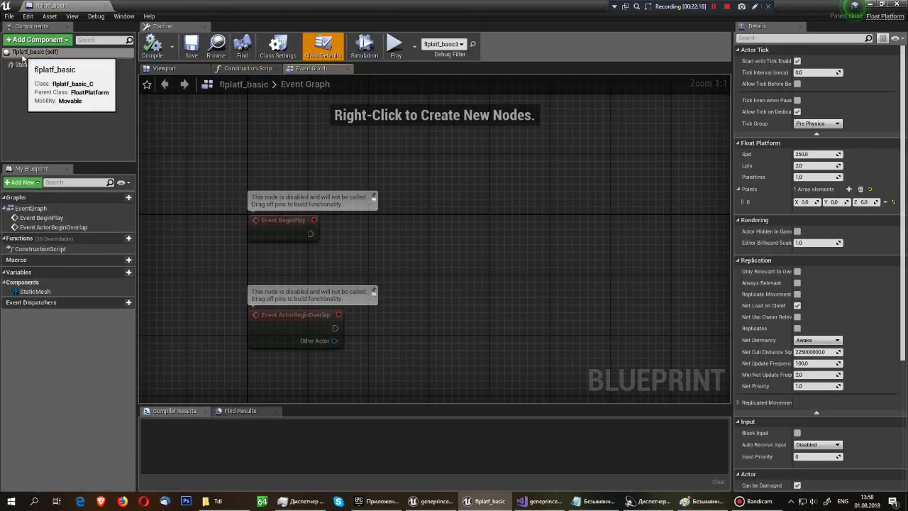
{"action": "left_click", "coordinate": [23, 54]}
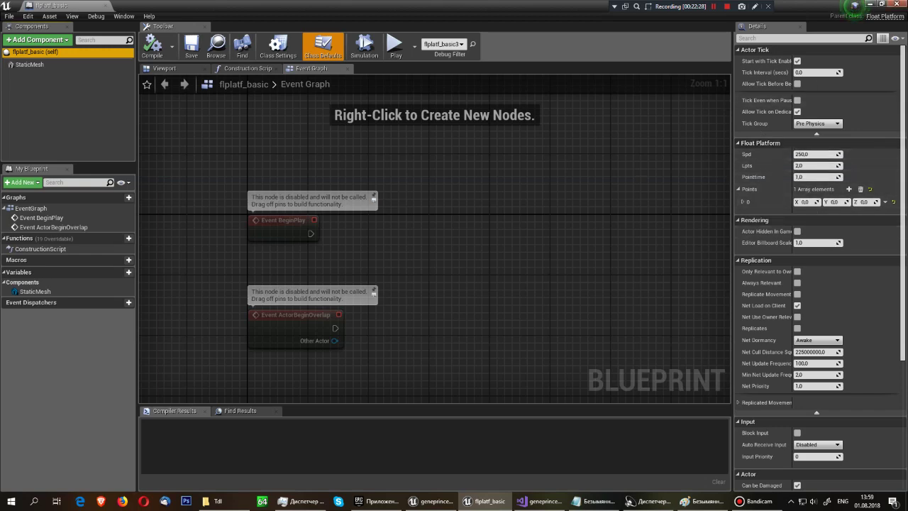
Step: Return to the factory01 level and select flplatf_basic to check its Details
{"action": "left_click", "coordinate": [902, 4]}
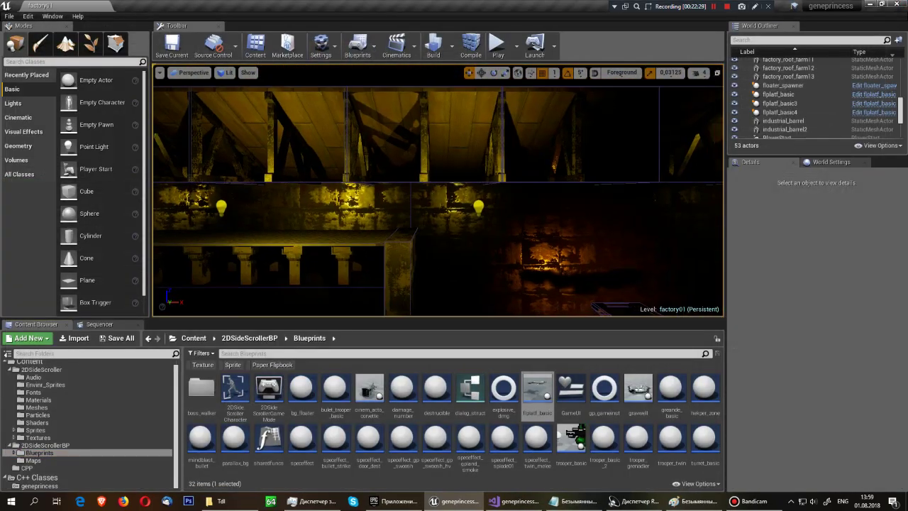
{"action": "scroll", "coordinate": [421, 225], "scroll_direction": "up", "scroll_amount": 3}
{"action": "left_click", "coordinate": [541, 244]}
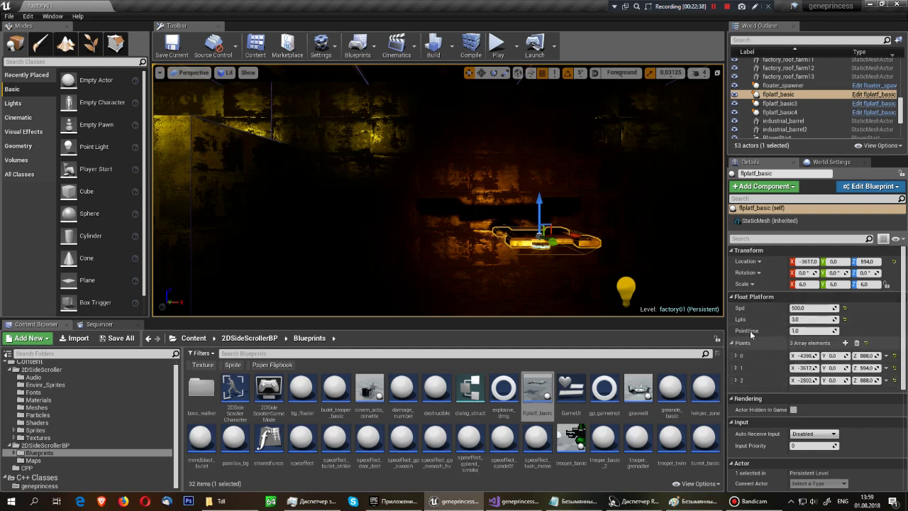
Step: Check the Details of flplatf_basic4, then save the factory01 level
{"action": "mouse_move", "coordinate": [374, 223]}
{"action": "right_mouse_down"}
{"action": "mouse_move", "coordinate": [373, 245]}
{"action": "mouse_move", "coordinate": [435, 259]}
{"action": "mouse_move", "coordinate": [374, 249]}
{"action": "right_mouse_up"}
{"action": "left_click", "coordinate": [448, 256]}
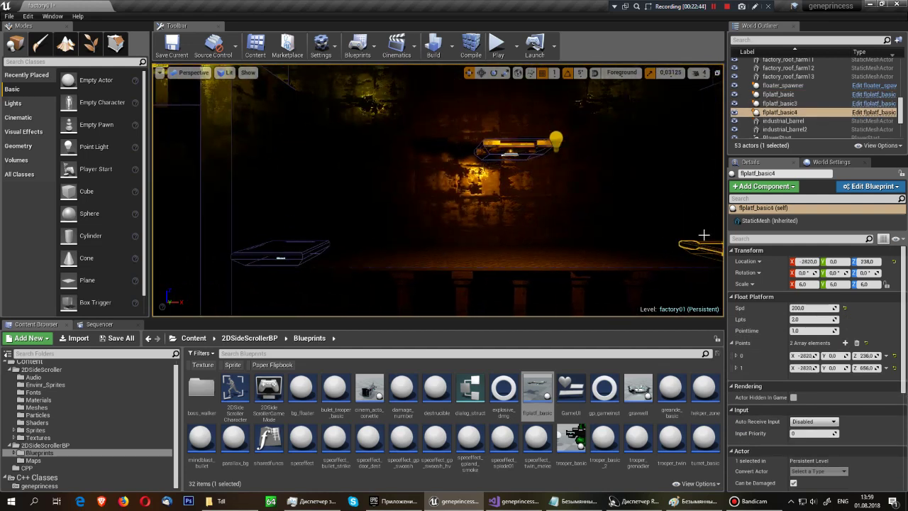
{"action": "left_click", "coordinate": [171, 44]}
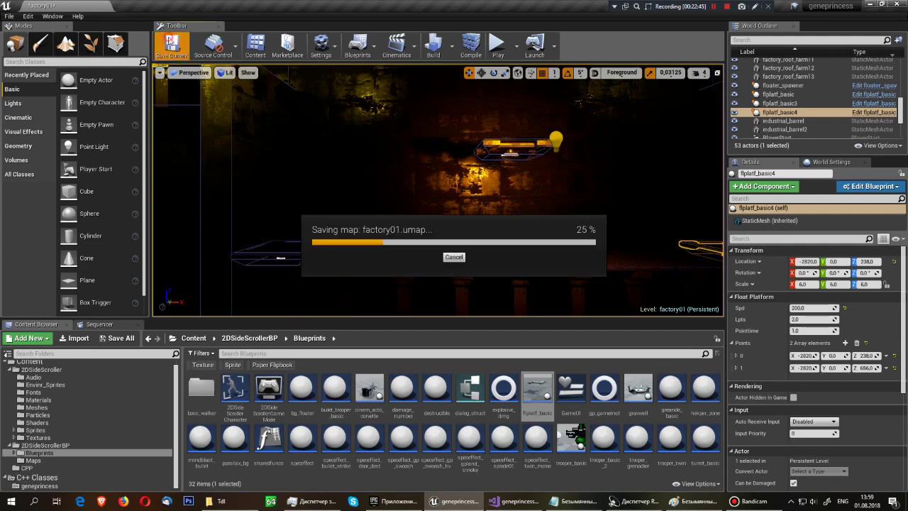
Step: Play factory01 in the editor and move the character right toward the floating platforms
{"action": "left_click", "coordinate": [498, 44]}
{"action": "left_click", "coordinate": [558, 161]}
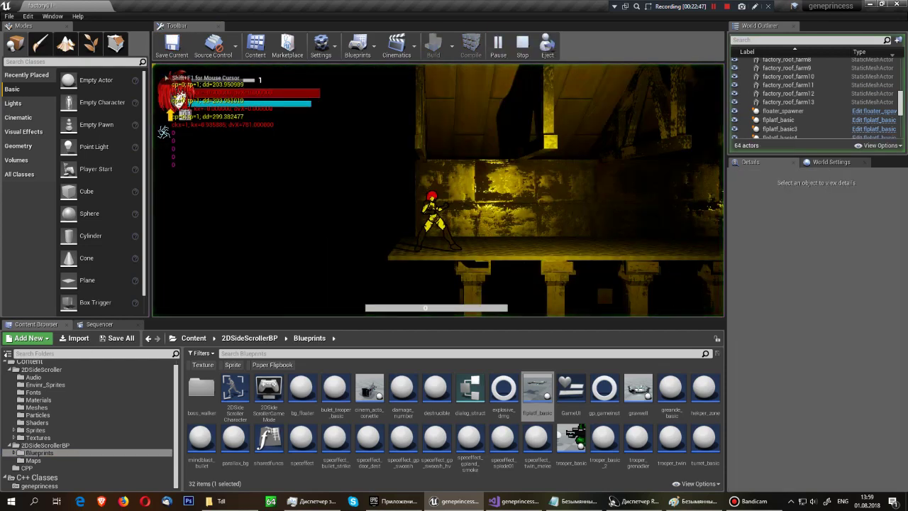
{"action": "key", "text": "d"}
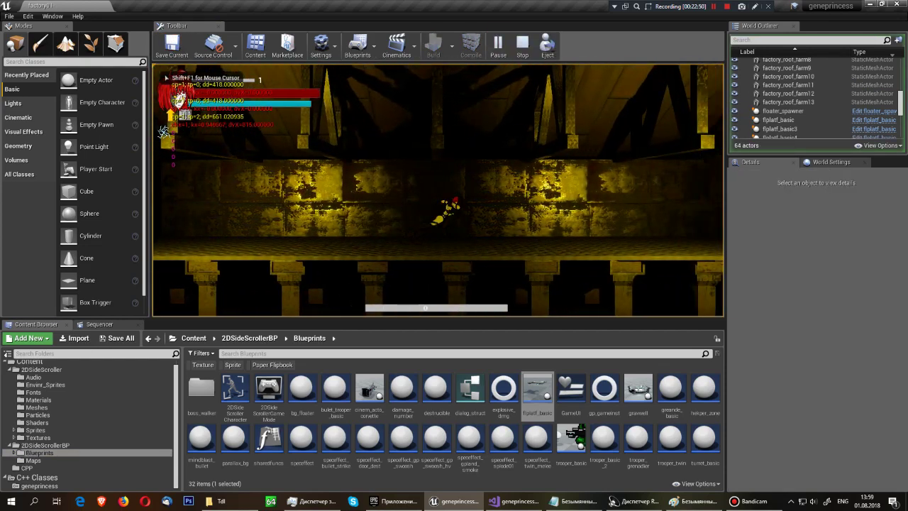